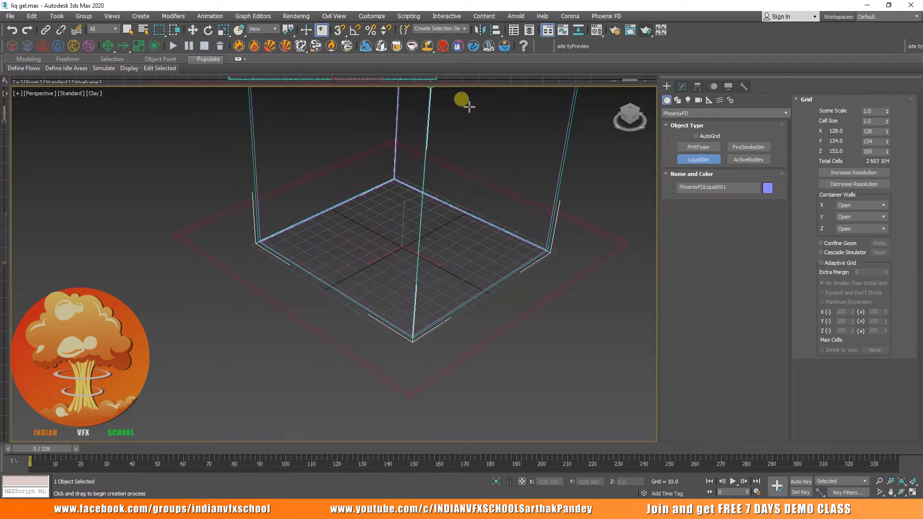
Finish drawing the liquid simulator container at about 128 × 134 × 156 cells and clear its existing simulation cache
left_click(462, 102)
key("z")
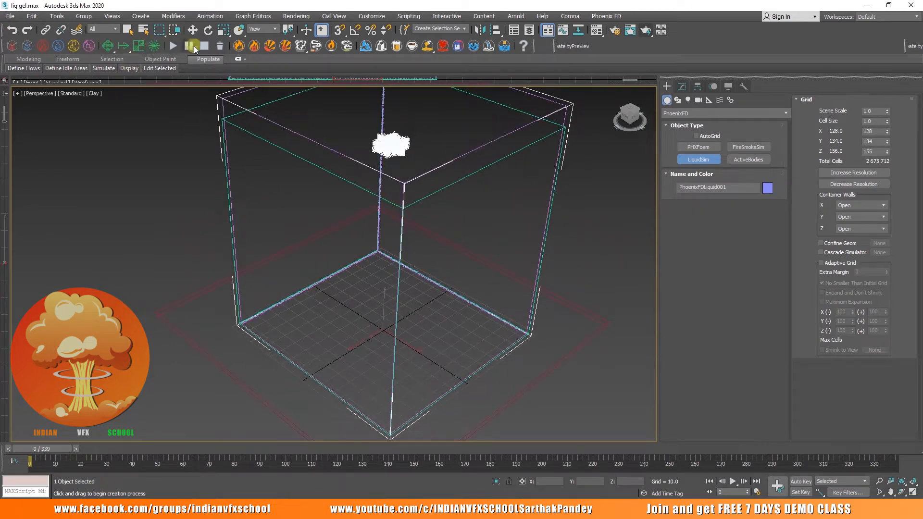
left_click(220, 46)
left_click(530, 285)
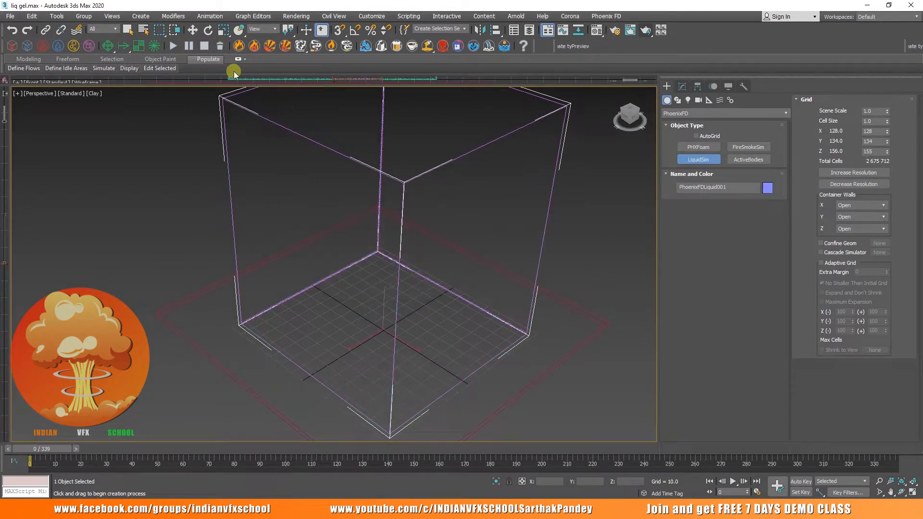
left_click(192, 35)
middle_click_drag(432, 192, 386, 240, "alt")
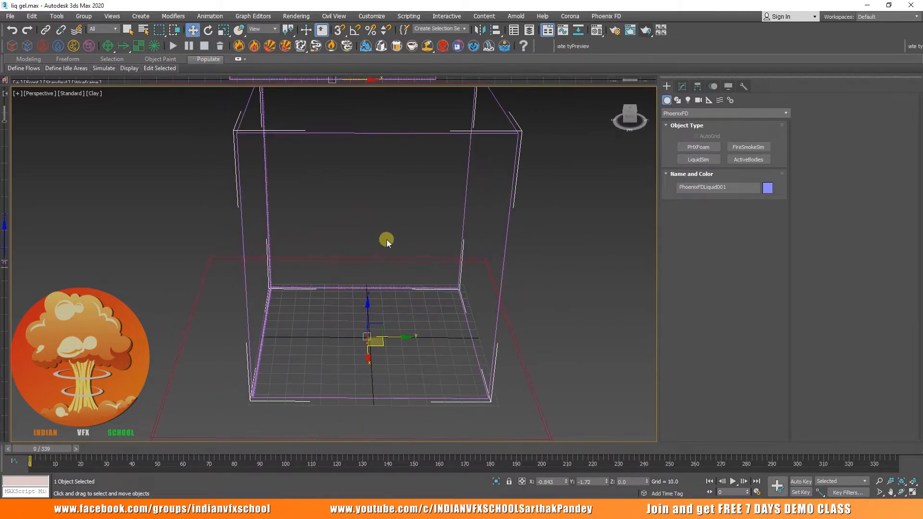
left_click(677, 100)
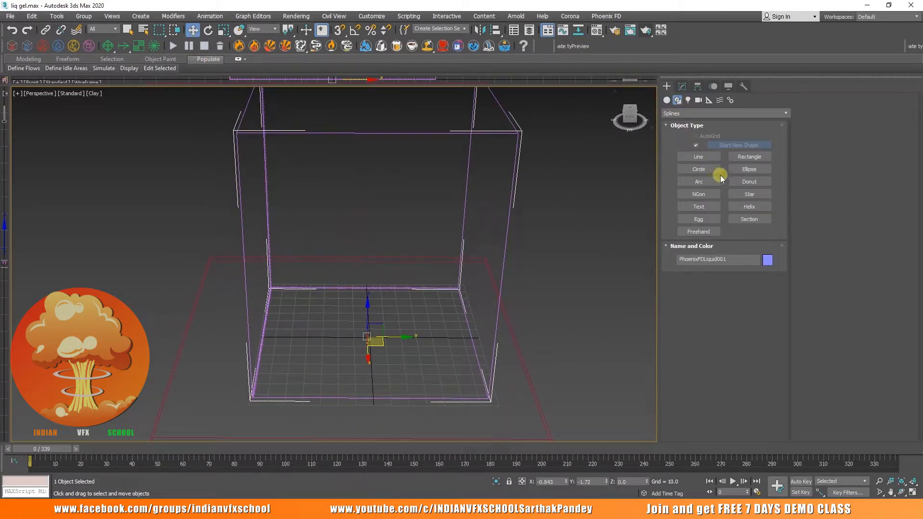
left_click(706, 183)
scroll(371, 342, "up", 6)
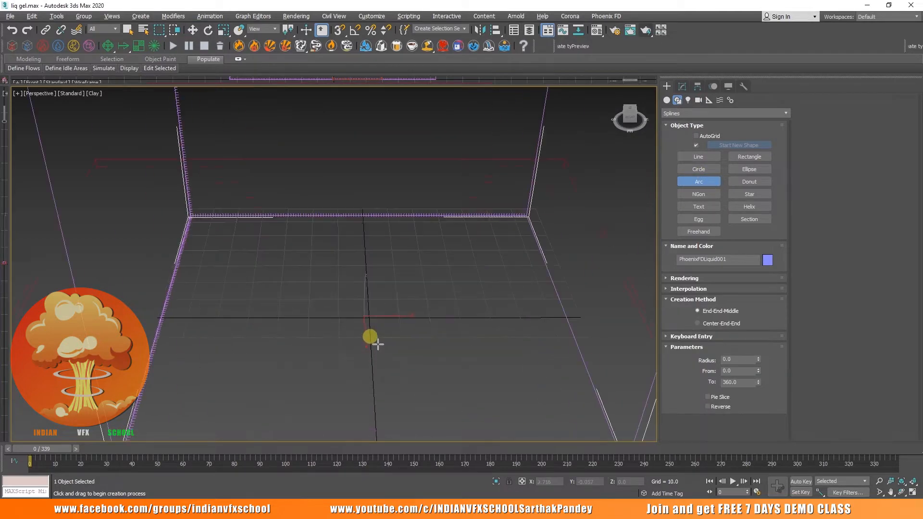
scroll(377, 343, "up", 5)
left_click_drag(362, 303, 415, 357)
right_click(420, 290)
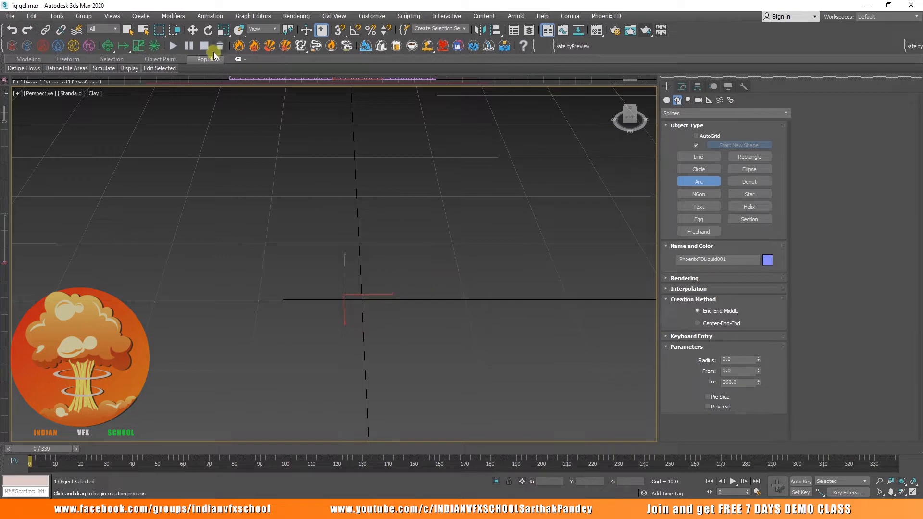
Draw a six-point star spline at the grid centre with radius 1 about 11 and radius 2 about 7.6
left_click(757, 195)
left_click_drag(362, 298, 407, 379)
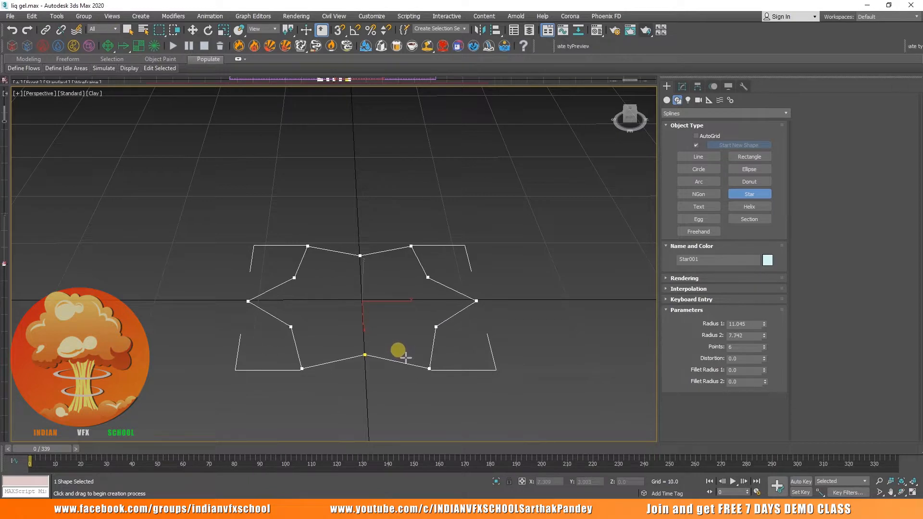
left_click(407, 355)
middle_click_drag(426, 307, 428, 357, "alt")
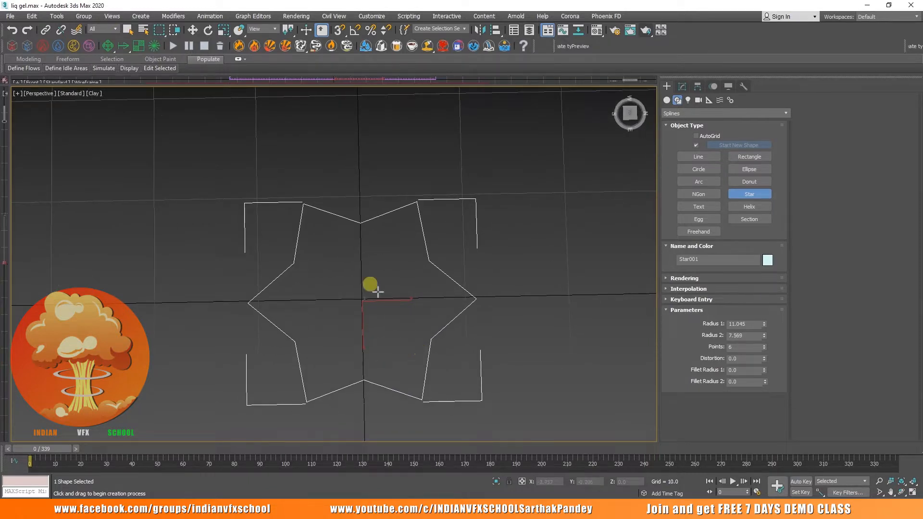
Move the star straight up to near the top of the simulator container, at a Z height of about 144
key("w")
scroll(331, 226, "down", 10)
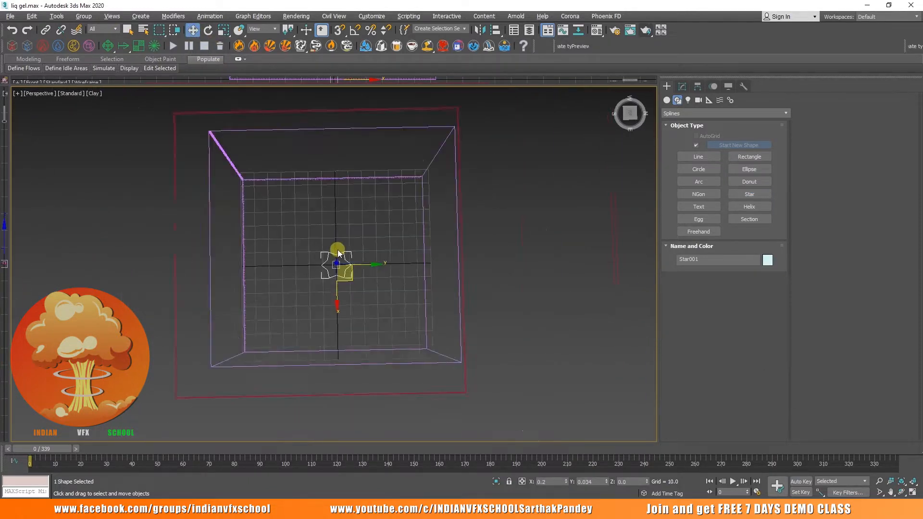
middle_click_drag(338, 252, 331, 169, "alt")
middle_click_drag(346, 114, 333, 237, "alt")
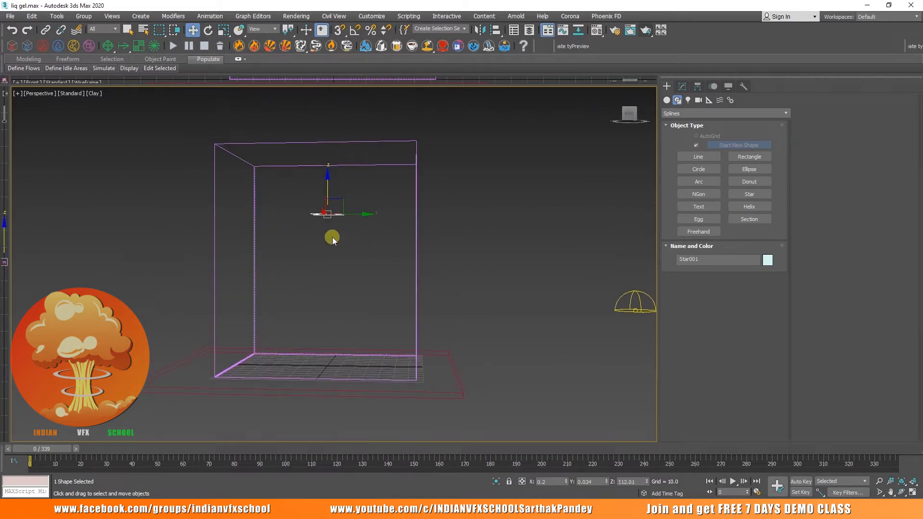
left_click_drag(332, 193, 331, 153)
scroll(331, 153, "up", 4)
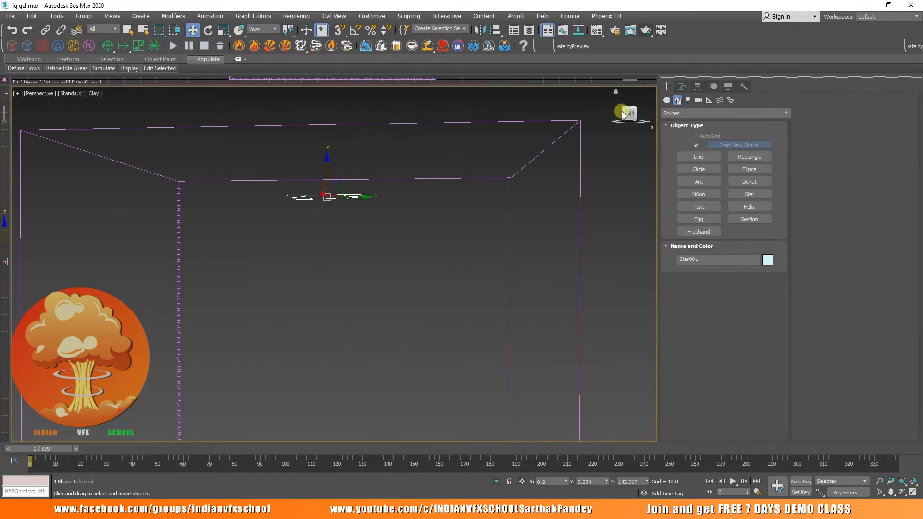
Apply an Extrude modifier to the star with an amount of 4.0
left_click(682, 86)
left_click(686, 118)
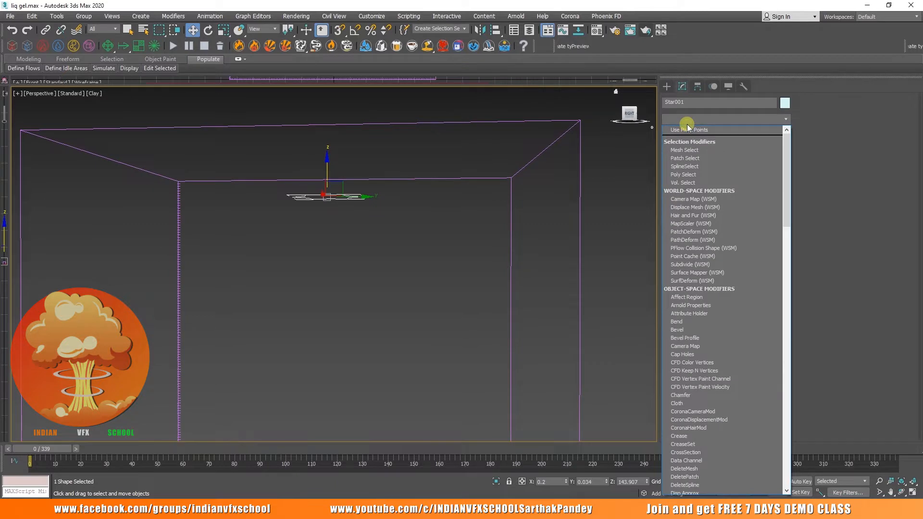
type("ex")
left_click(687, 130)
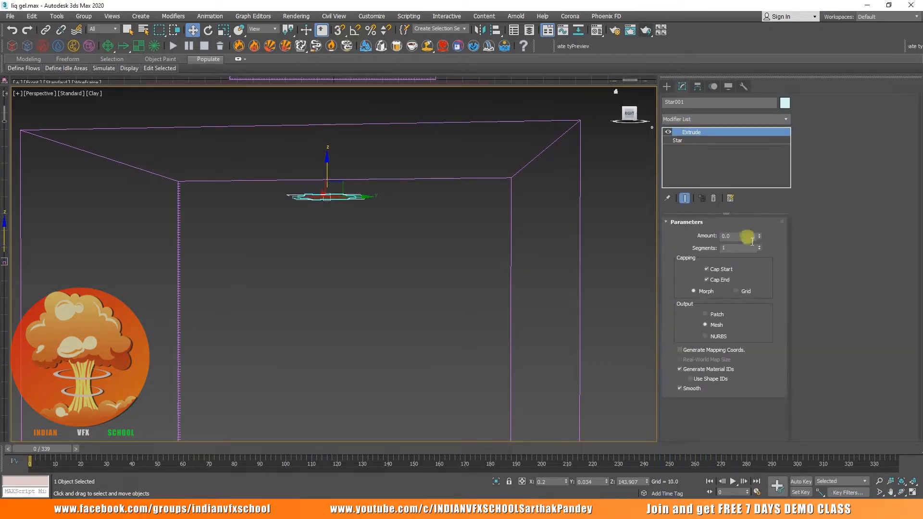
left_click_drag(760, 236, 760, 233)
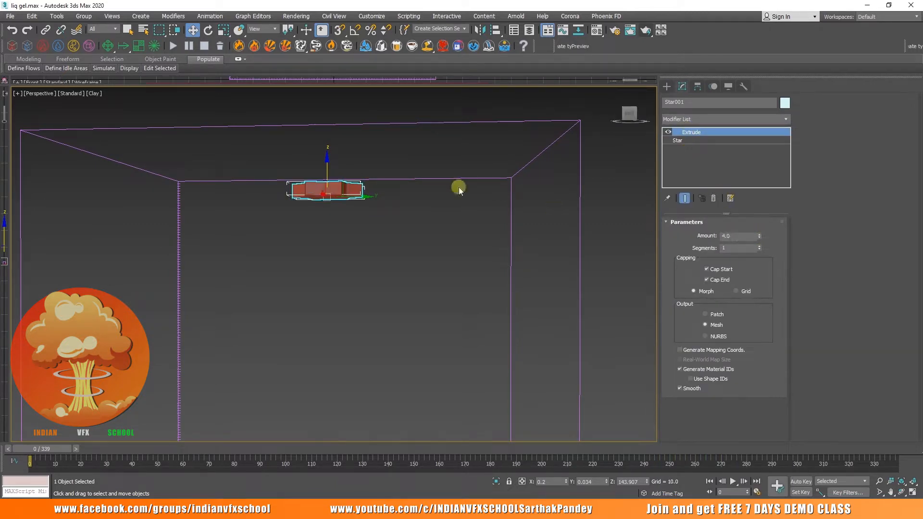
Add an Edit Poly modifier on top of the star's Extrude
scroll(455, 187, "up", 2)
left_click(703, 118)
type("esh")
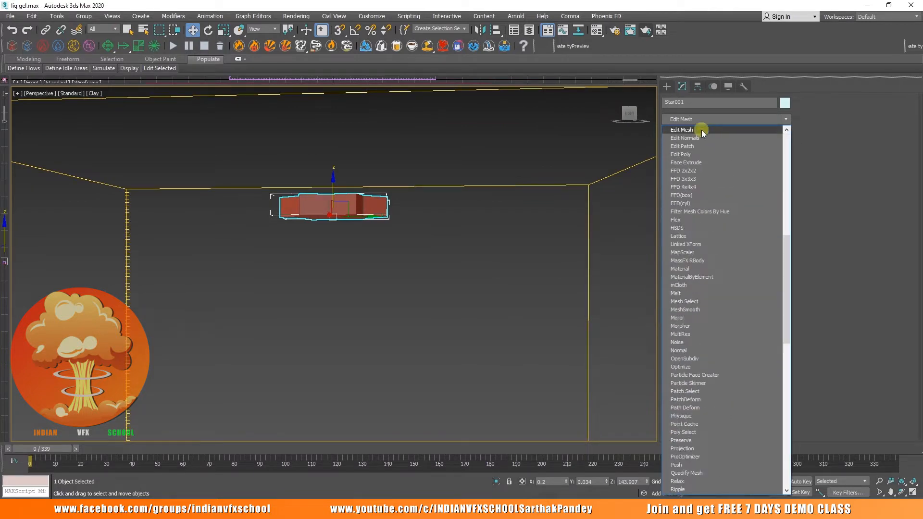
left_click(691, 154)
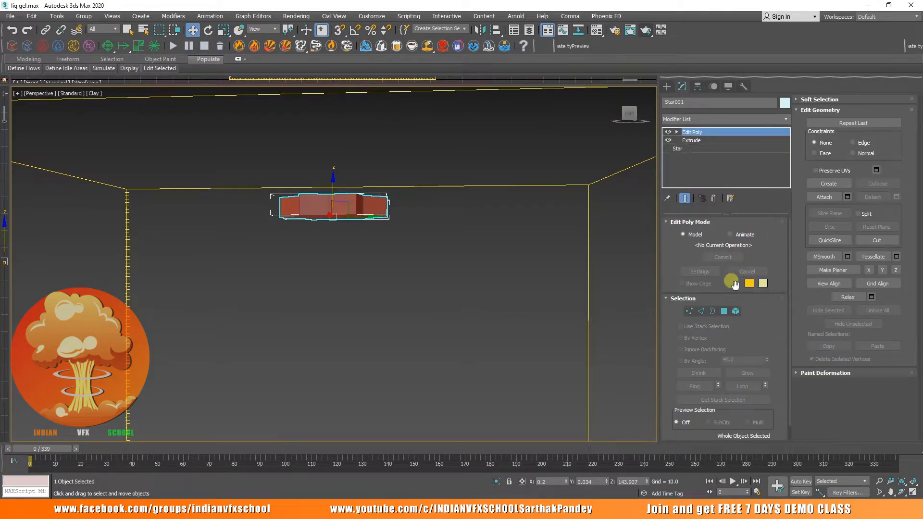
Select the star's underside polygon, check its material ID, and leave polygon editing
left_click(723, 311)
middle_click_drag(406, 233, 382, 192, "alt")
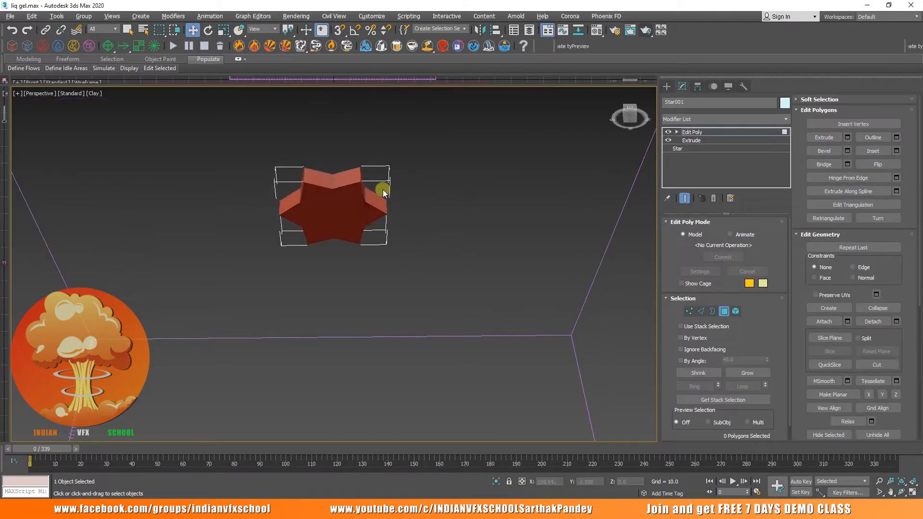
left_click(358, 199)
scroll(807, 276, "down", 5)
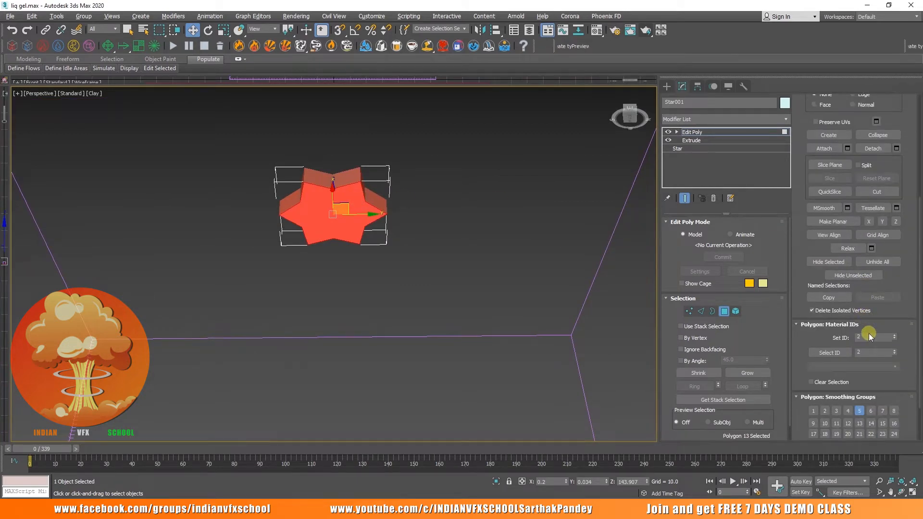
left_click(716, 134)
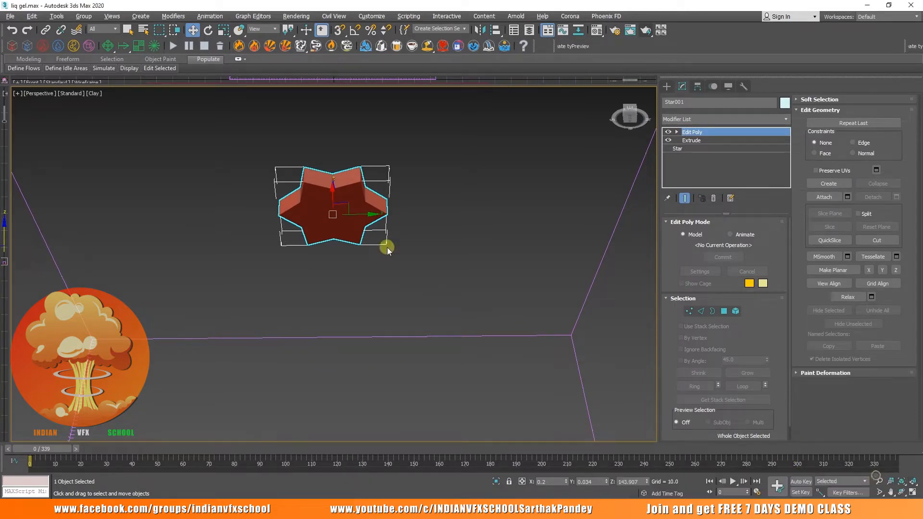
left_click(725, 311)
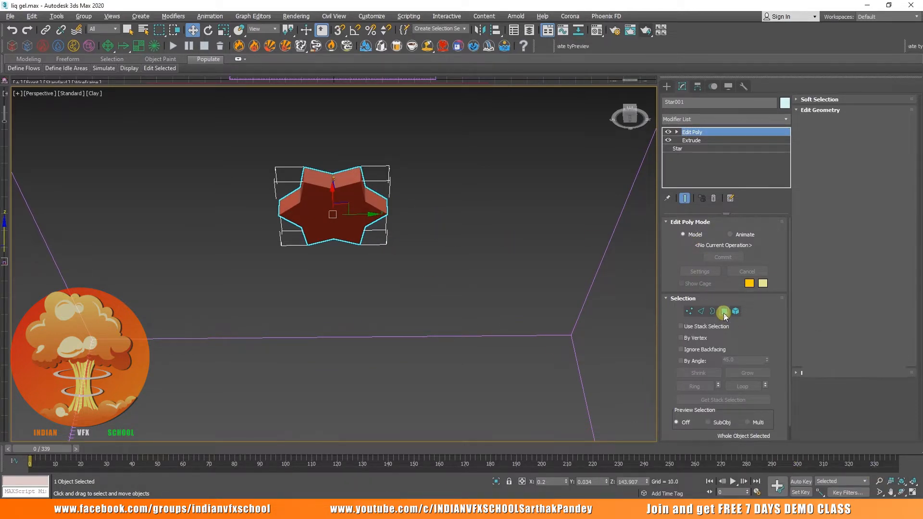
left_click(697, 132)
Draw a tall, thin box beside the simulator, about 4.9 long, 17.1 wide and 155 high
scroll(292, 235, "down", 8)
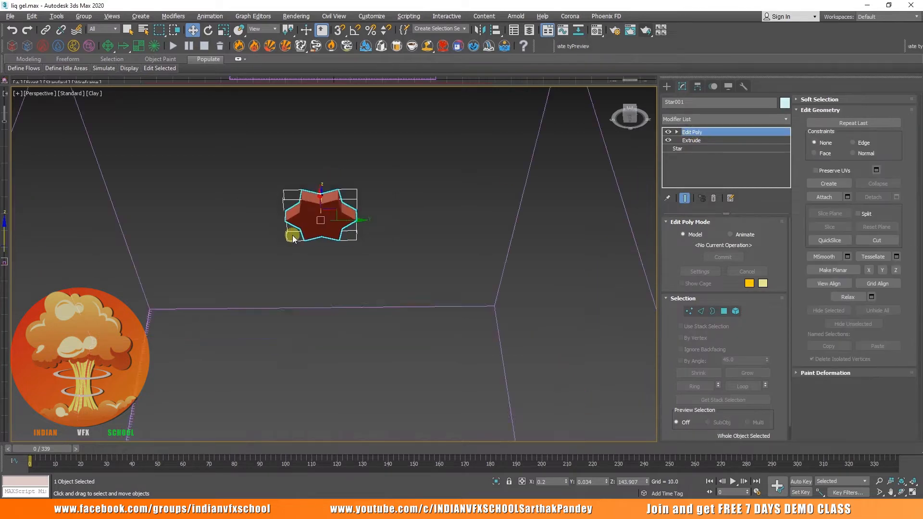
middle_click_drag(292, 216, 317, 307, "alt")
scroll(285, 275, "up", 4)
left_click(667, 87)
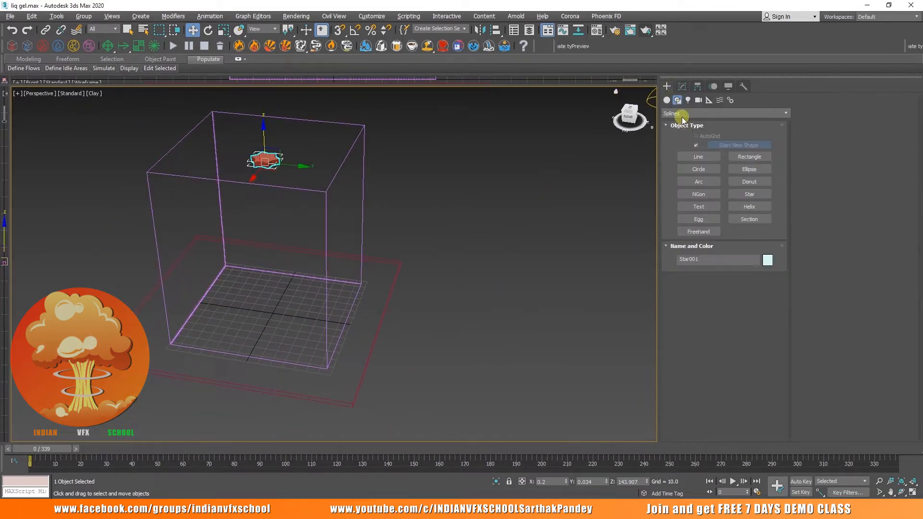
left_click(667, 101)
left_click(695, 114)
left_click(693, 121)
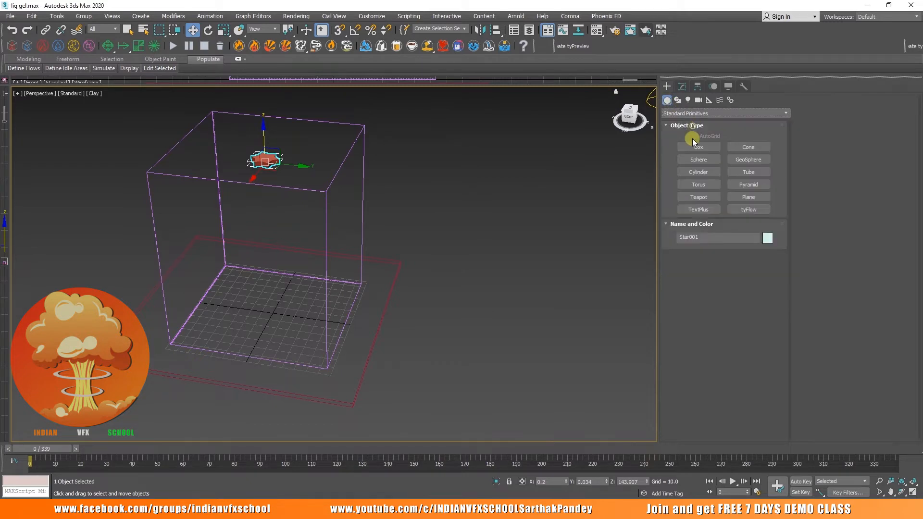
left_click(695, 149)
left_click_drag(362, 334, 365, 346)
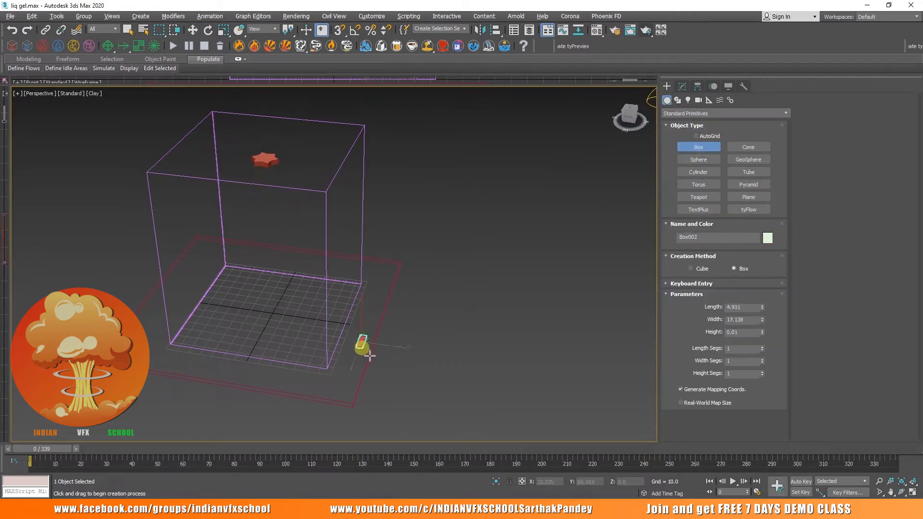
left_click(368, 171)
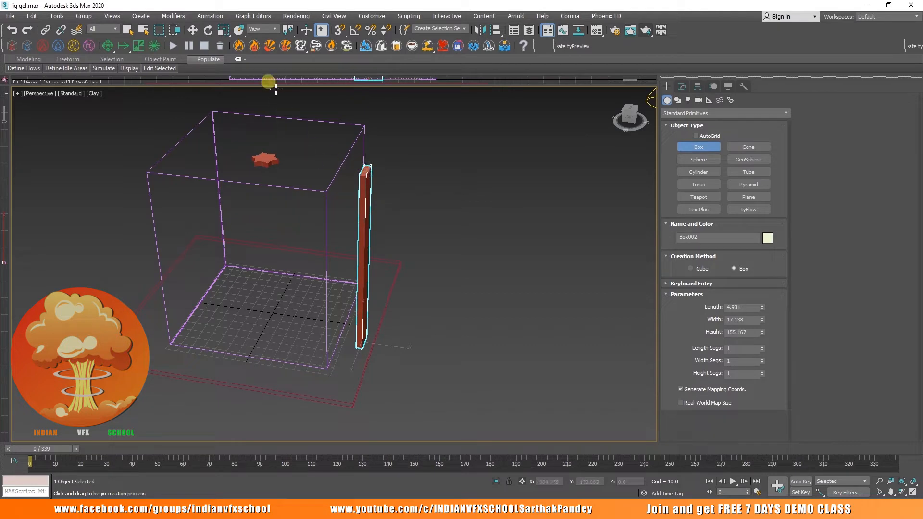
left_click(192, 30)
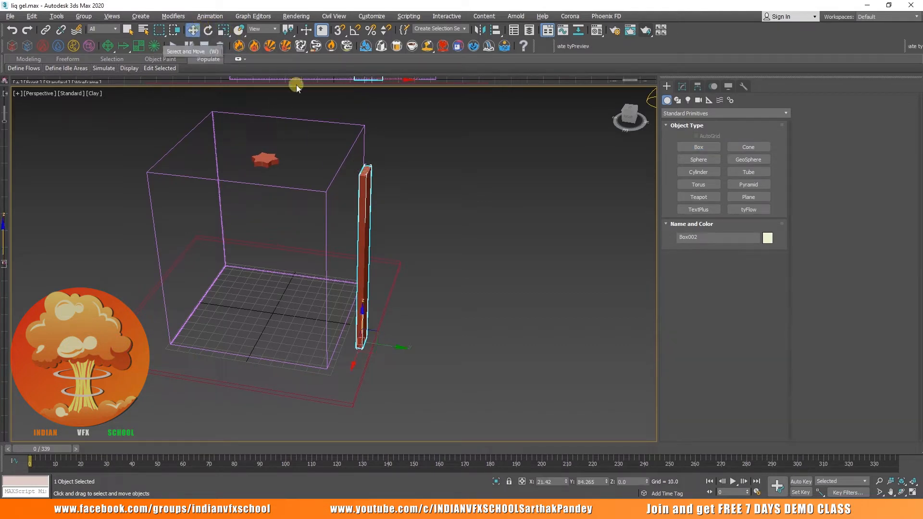
Switch the display units to metric meters and show the tall box's dimensions
left_click(368, 18)
left_click(386, 140)
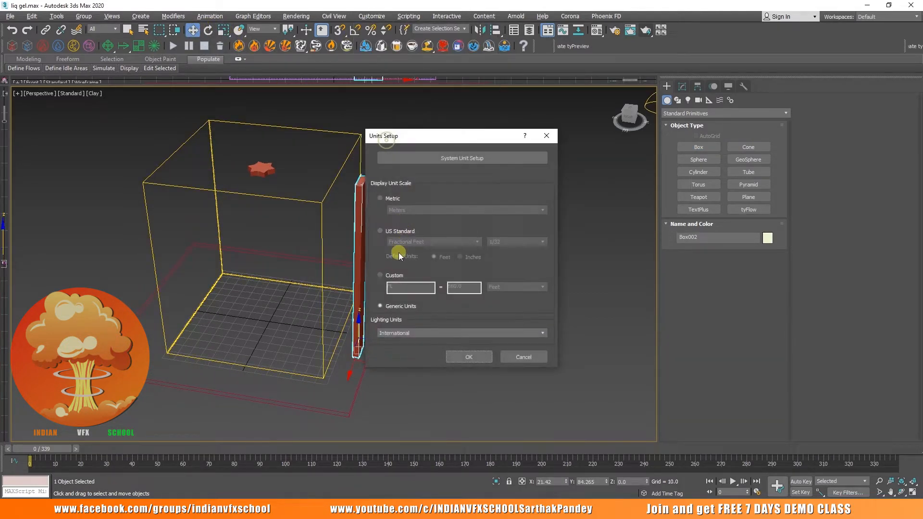
left_click(380, 199)
left_click(469, 356)
left_click(682, 87)
Set the system unit scale to 1 unit = 0.115 centimeters
left_click(373, 17)
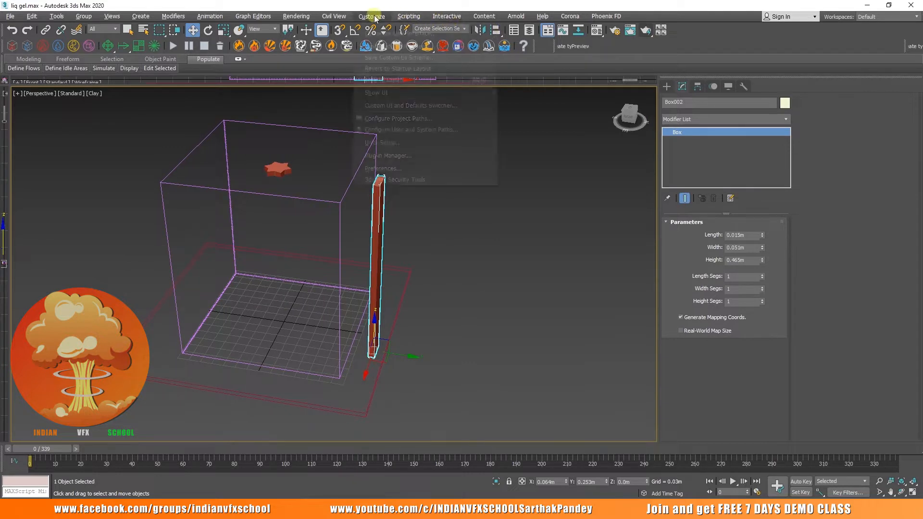
left_click(387, 141)
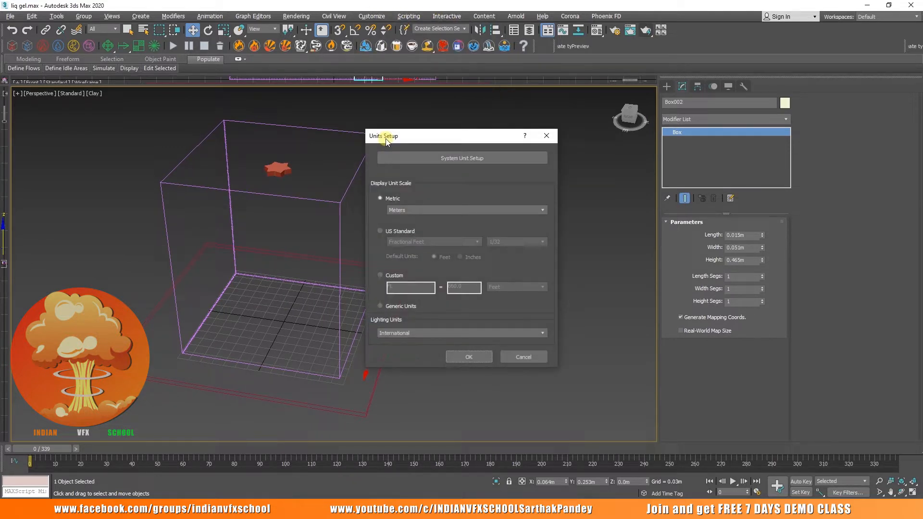
left_click(462, 158)
left_click(455, 214)
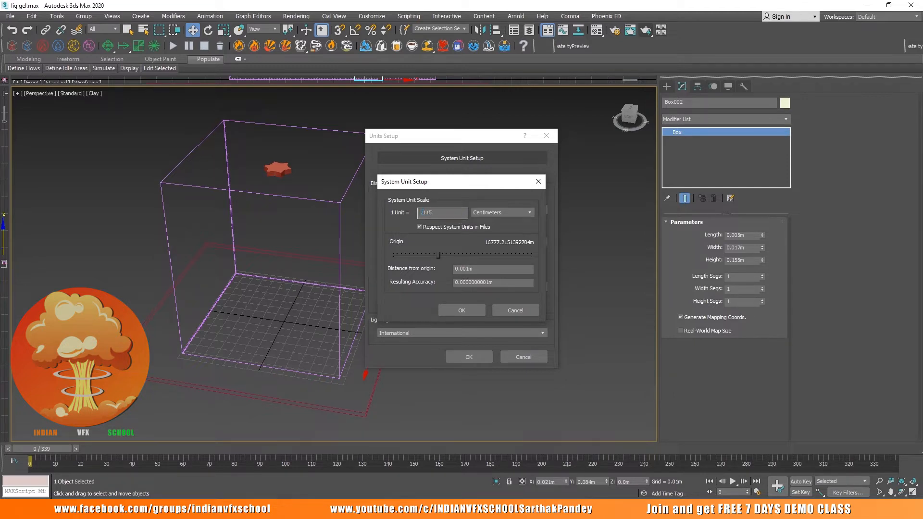
left_click(454, 308)
left_click(470, 356)
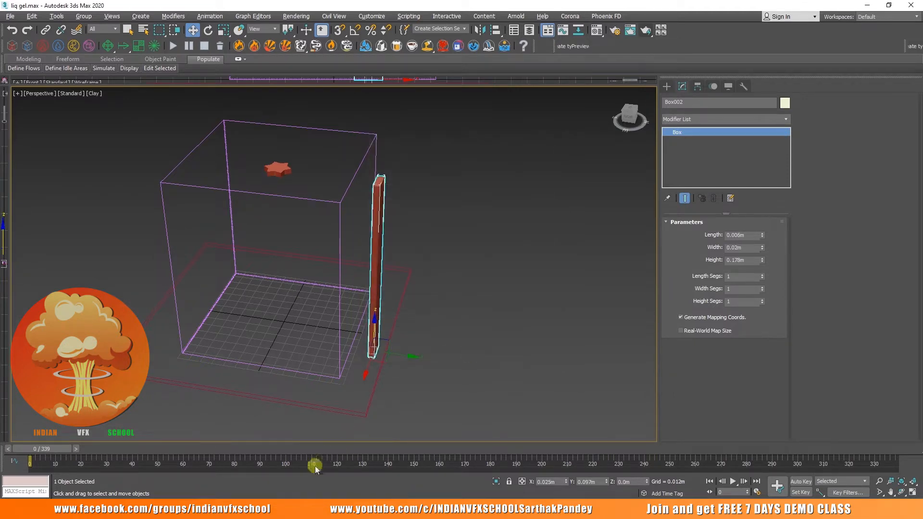
left_click(272, 509)
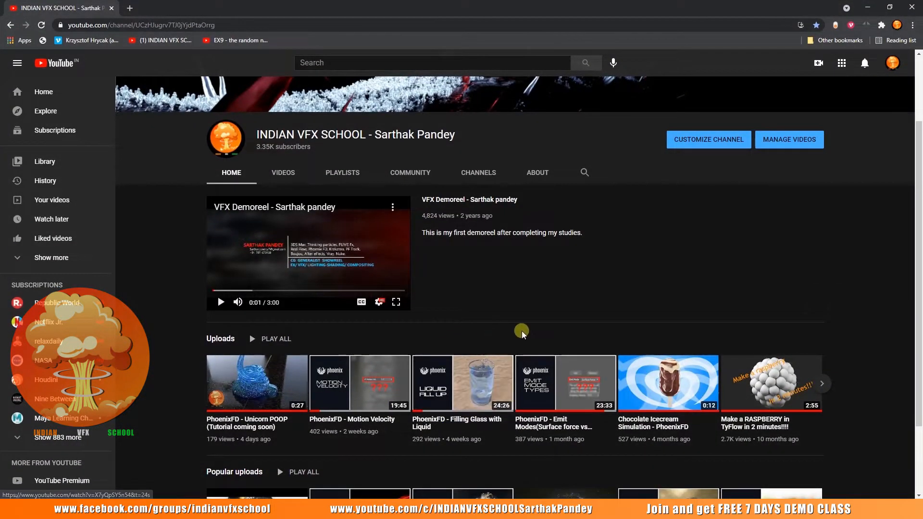
left_click(868, 7)
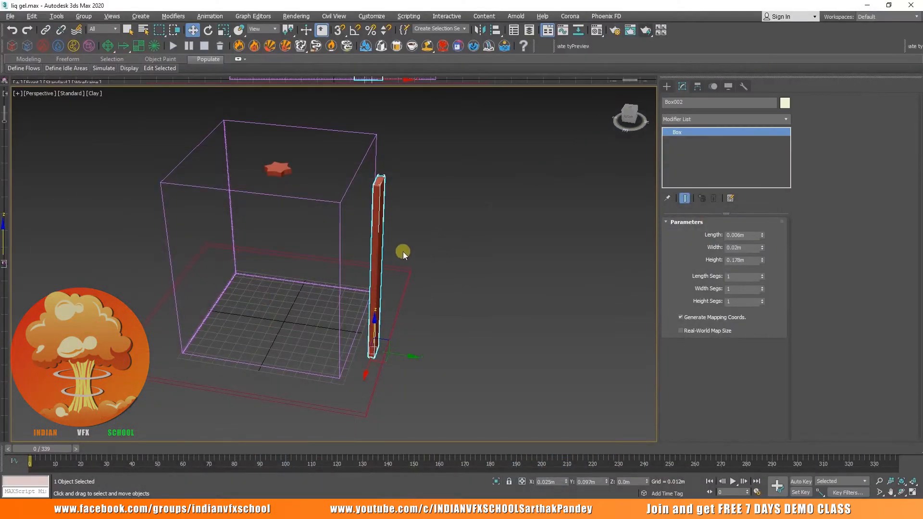
Delete the tall box beside the simulator
middle_click_drag(402, 252, 414, 255)
key("Delete")
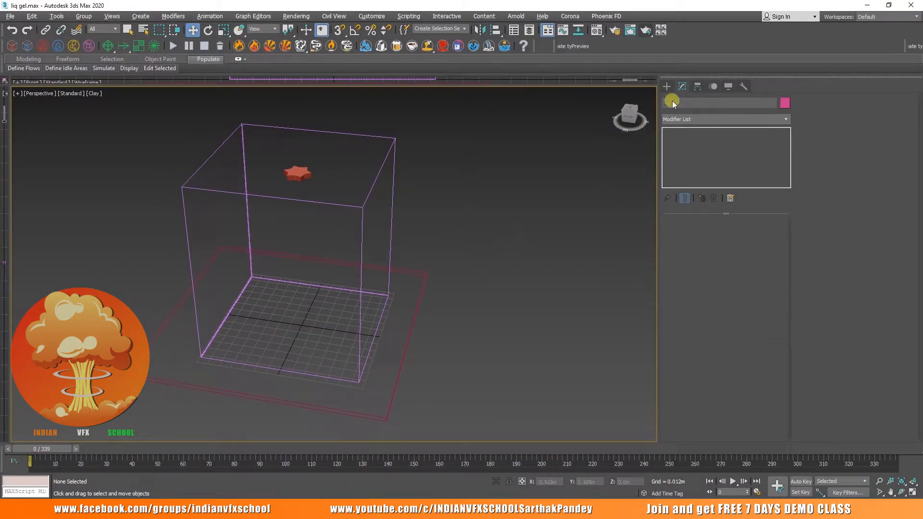
Create a Phoenix FD LiquidSrc helper on the ground beside the simulator container
left_click(668, 88)
left_click(708, 100)
left_click(688, 114)
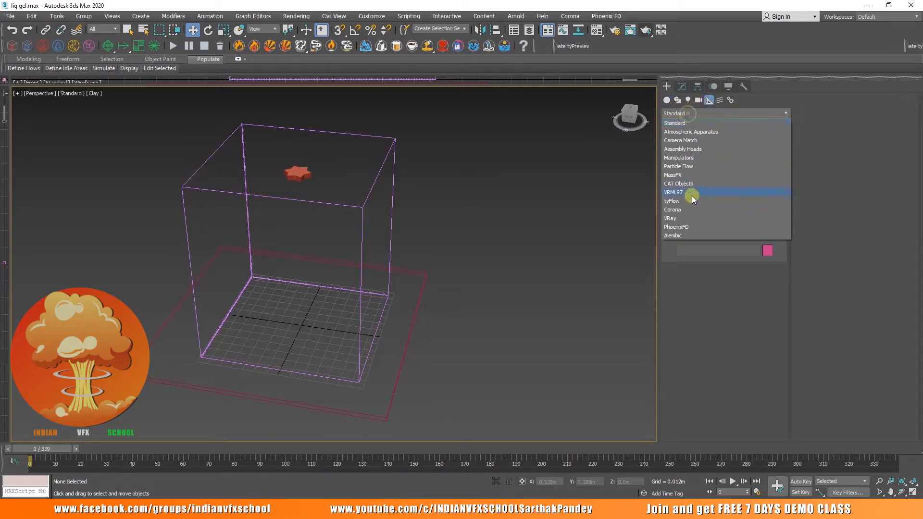
left_click(688, 222)
left_click(698, 172)
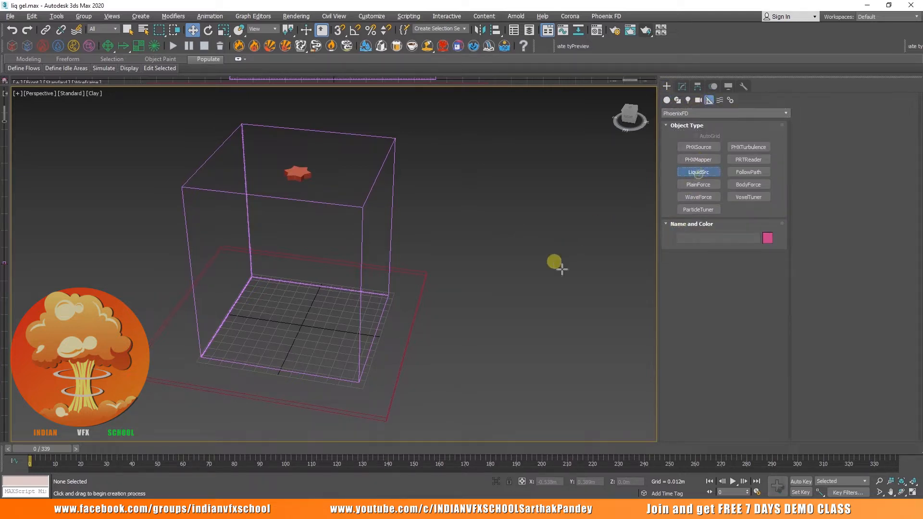
left_click_drag(444, 340, 456, 360)
right_click(456, 360)
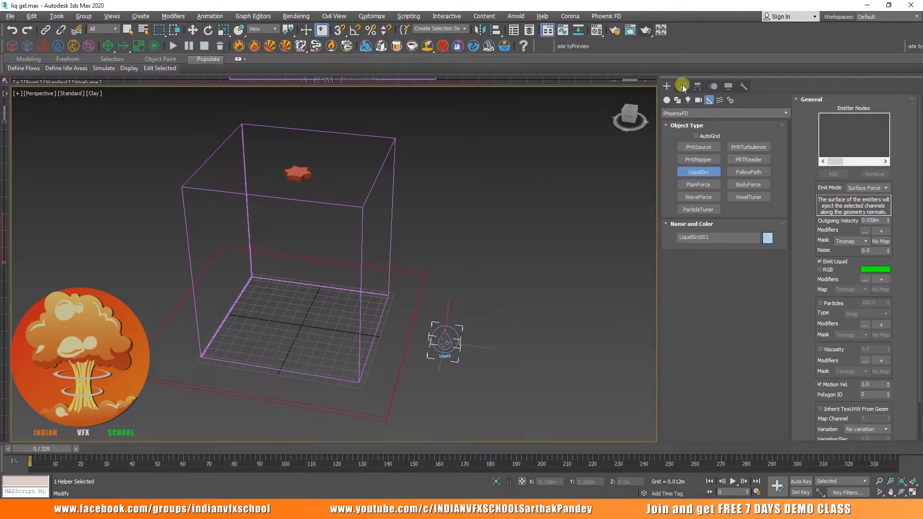
Add the star as the liquid source's emitter node and limit emission to Polygon ID 20
left_click(681, 86)
left_click(702, 295)
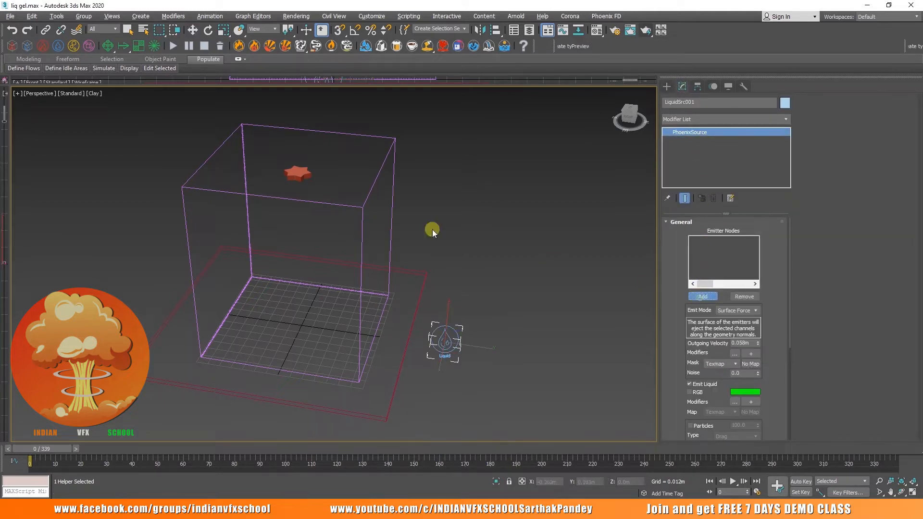
left_click(296, 173)
scroll(668, 367, "down", 5)
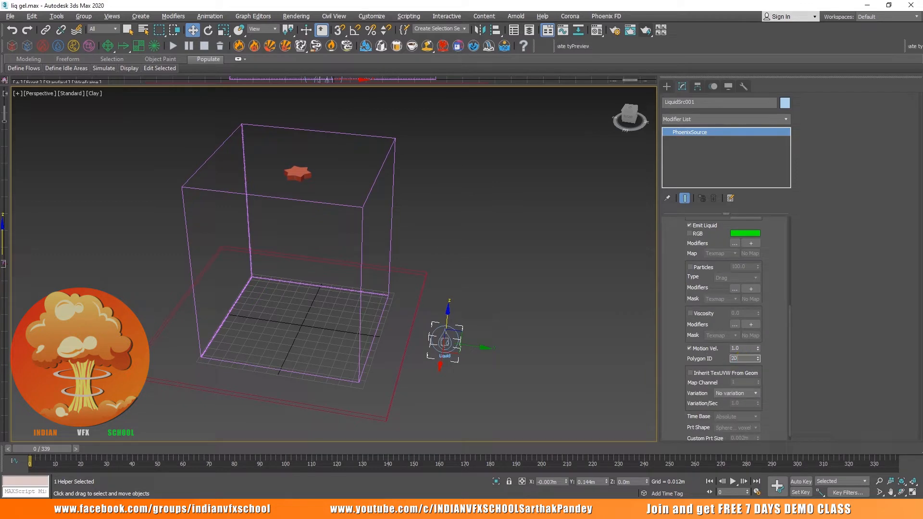
middle_click_drag(443, 258, 442, 267)
Save the scene and run a V-Ray test render of the perspective view, stopping it early and closing the frame buffer
key("ctrl+s")
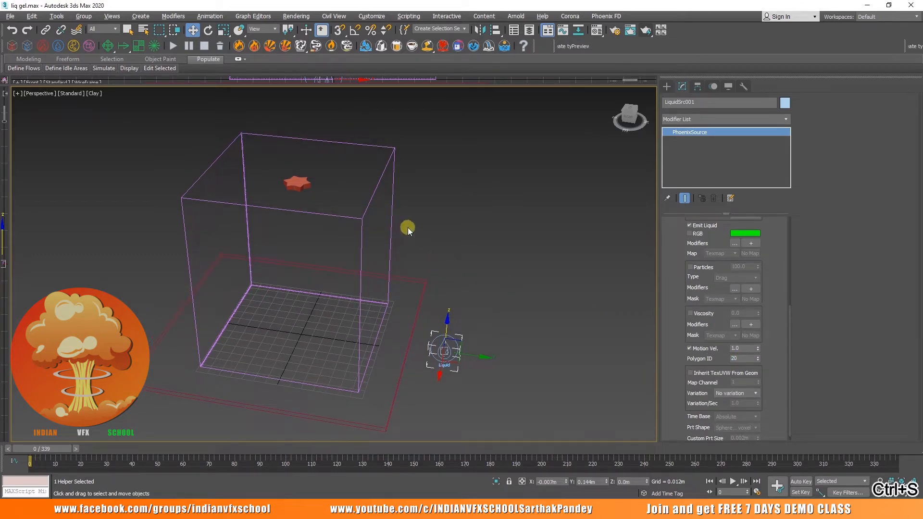
middle_click_drag(408, 227, 452, 200)
middle_click_drag(381, 274, 396, 262)
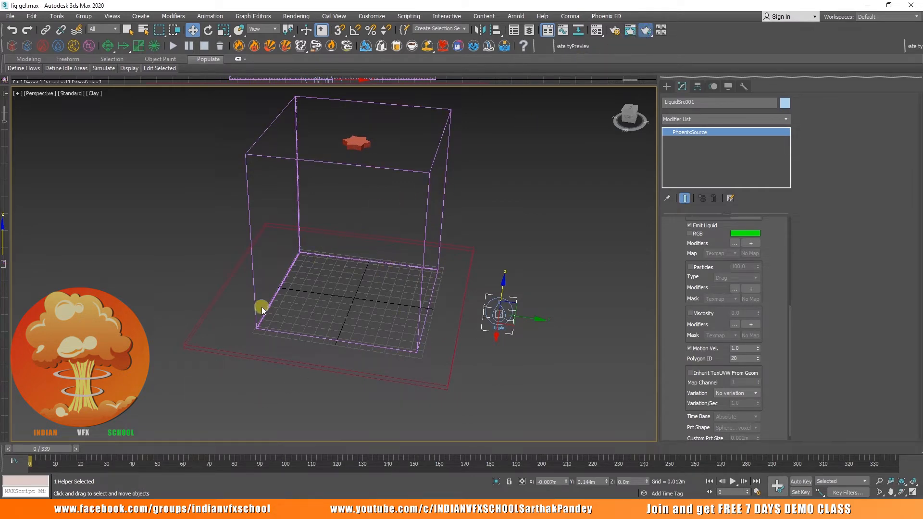
key("shift+q")
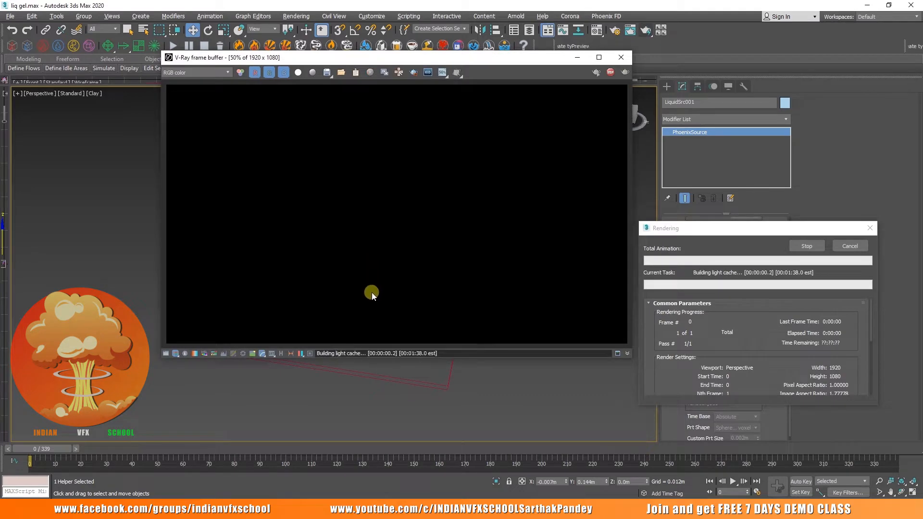
scroll(370, 284, "up", 1)
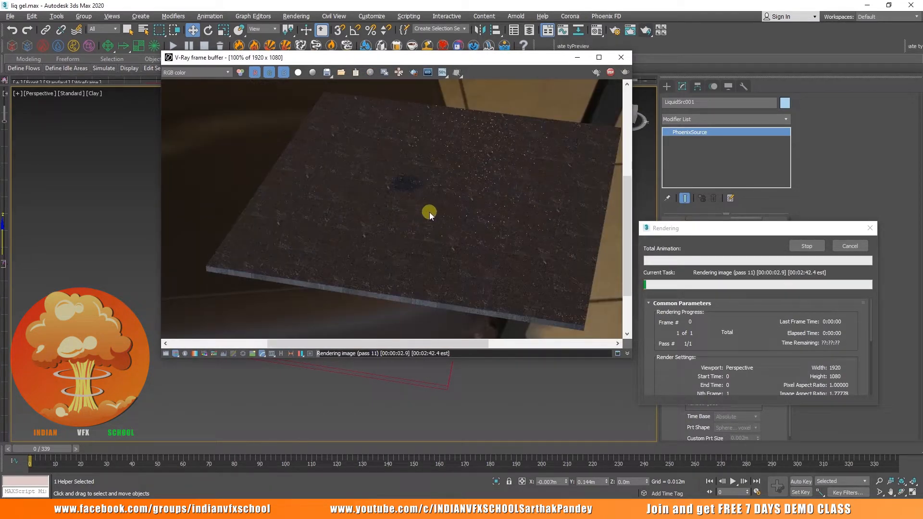
scroll(429, 212, "down", 1)
left_click(612, 74)
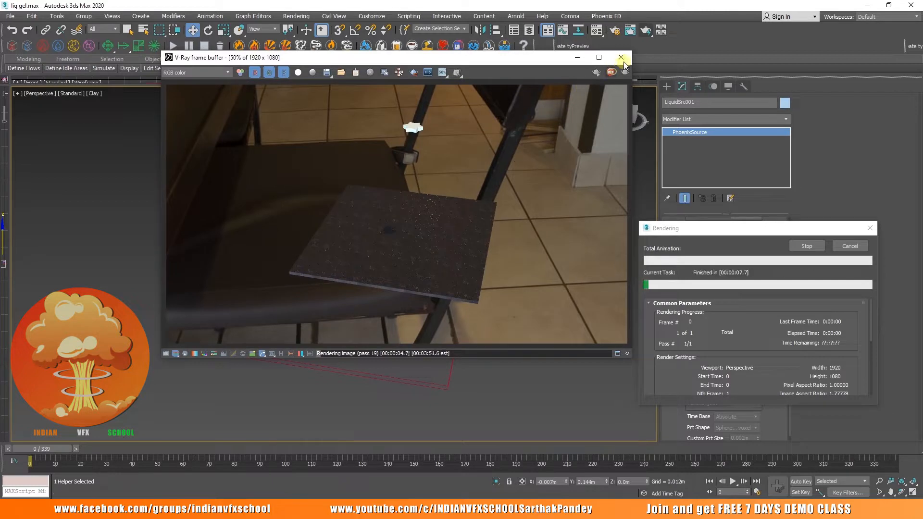
left_click(621, 58)
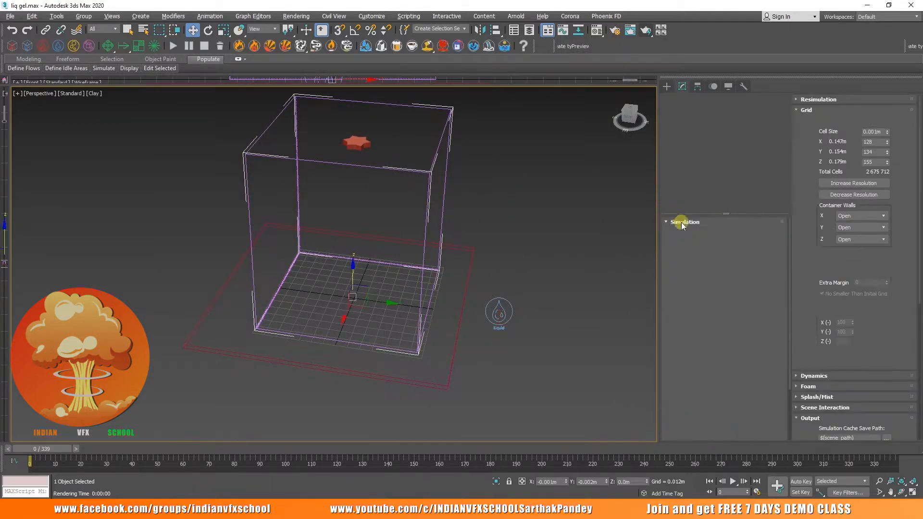
Decrease the simulator's grid resolution to 102 × 107 × 124 cells and run a test simulation, stopping around frame 20
left_click(698, 234)
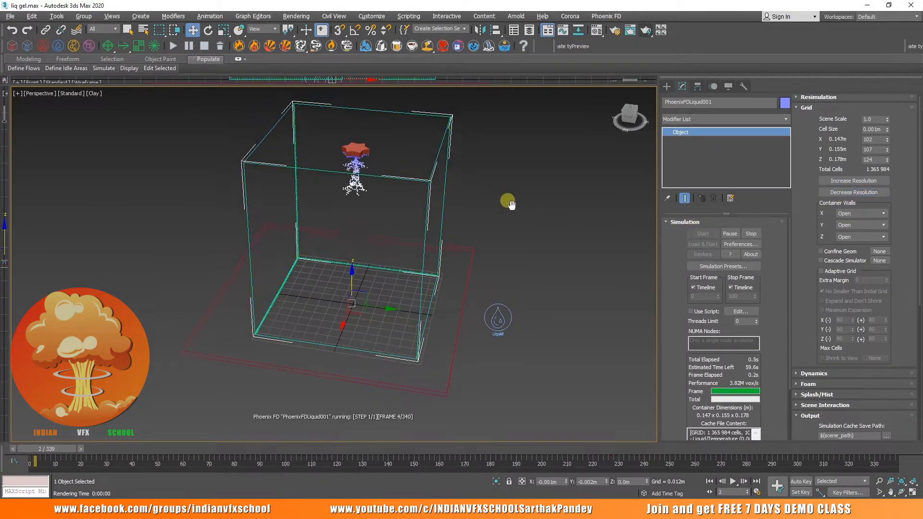
left_click(628, 117)
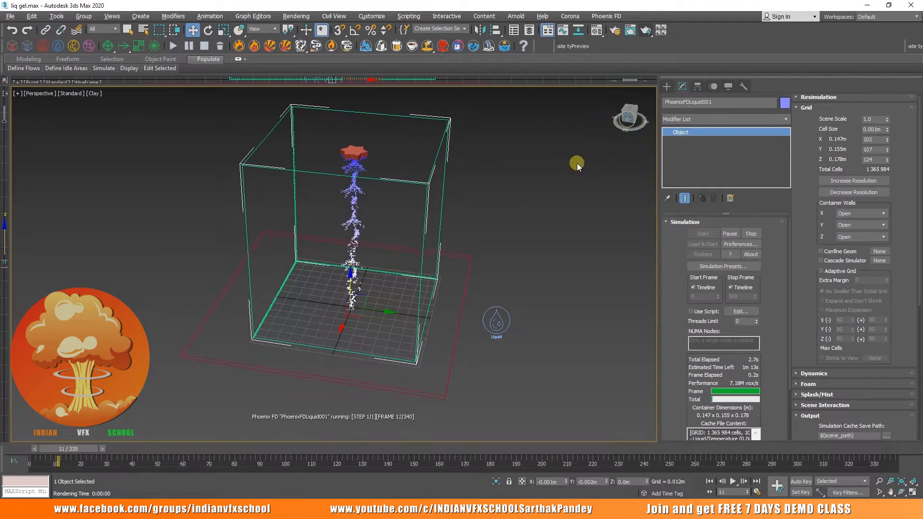
left_click(750, 233)
Raise the ground box in the front view to Z 0.001 m so it overlaps the simulator container's floor
scroll(344, 345, "up", 3)
left_click(355, 323)
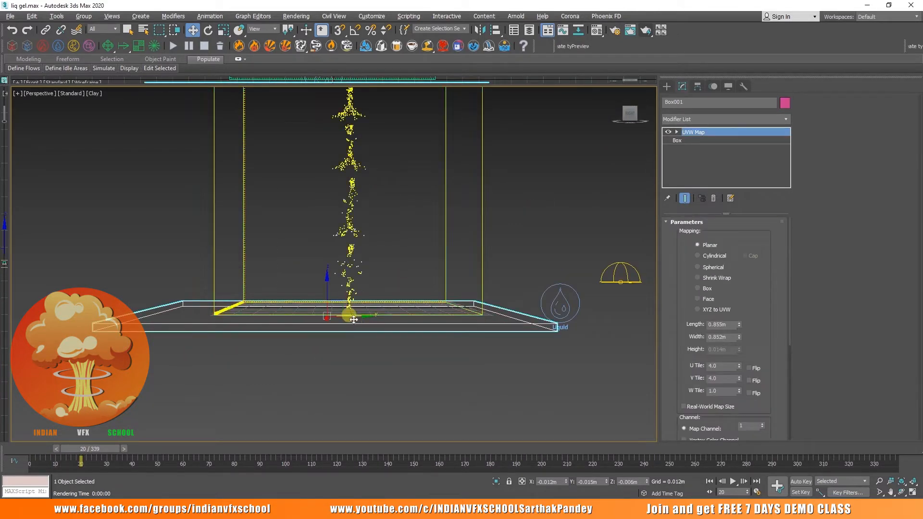
key("f")
scroll(340, 295, "up", 4)
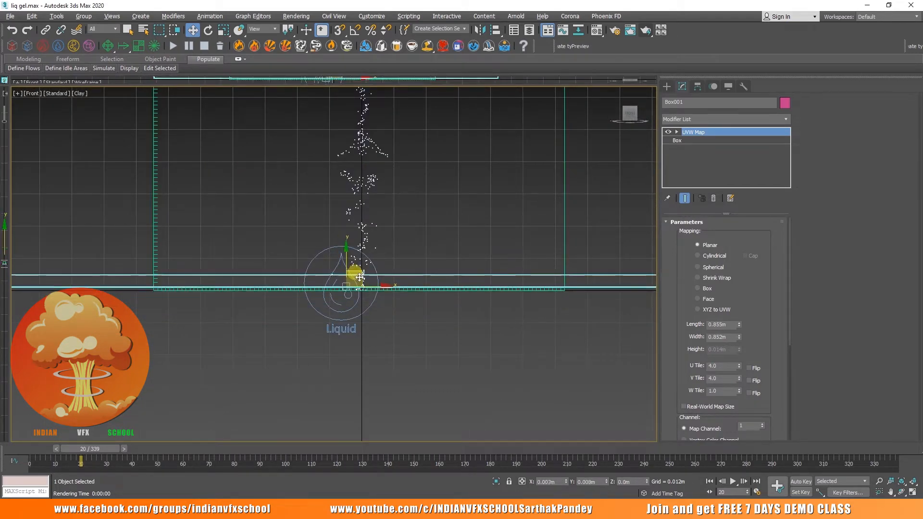
scroll(361, 259, "down", 4)
Enable Adaptive Grid on the simulator with an Extra Margin of 4
left_click_drag(502, 227, 422, 259)
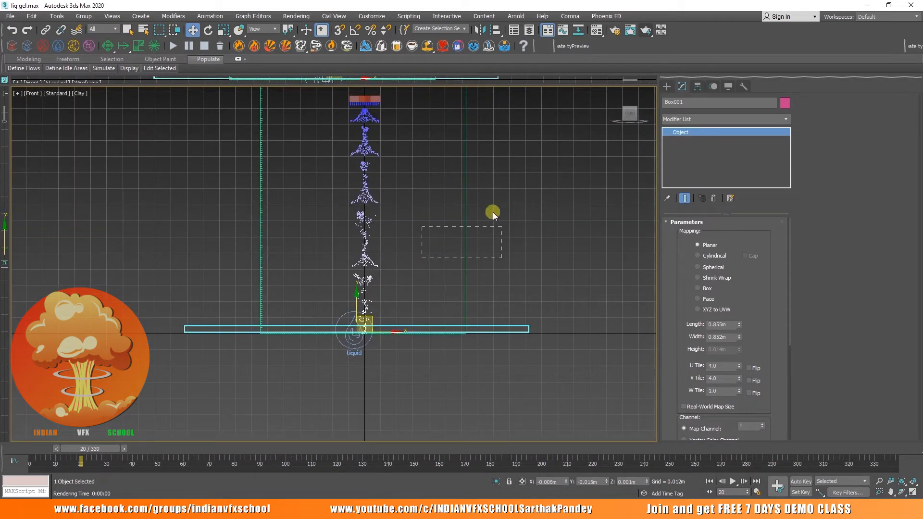
middle_click_drag(496, 209, 494, 240)
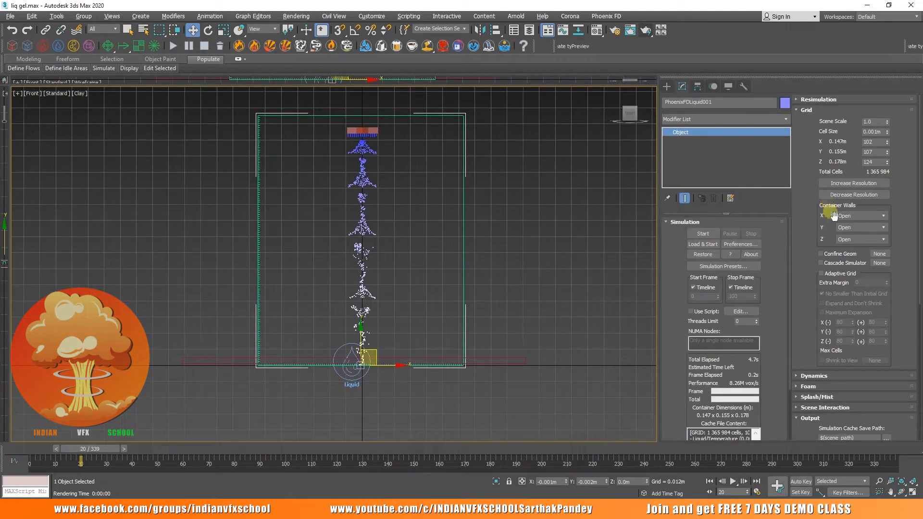
left_click(821, 273)
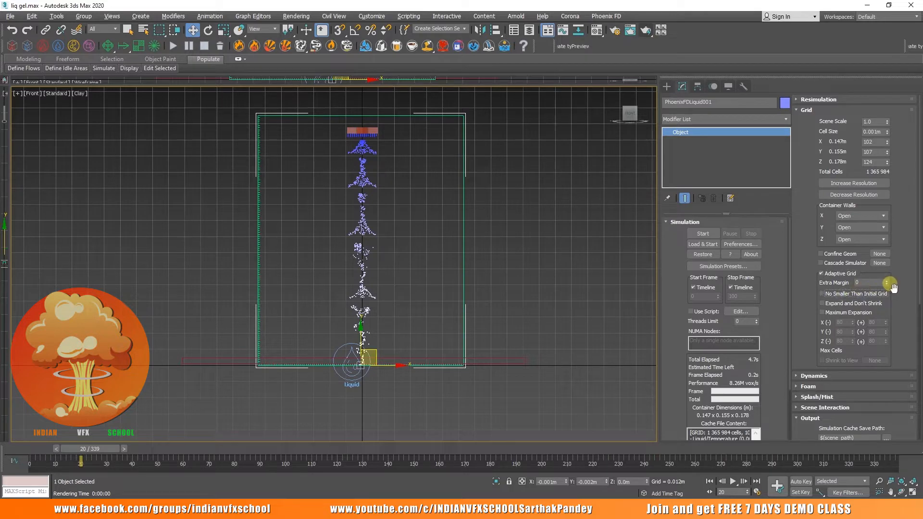
Run a test simulation to about frame 10 and examine how the particles meet the ground, scrubbing back to frame 7
left_click(703, 233)
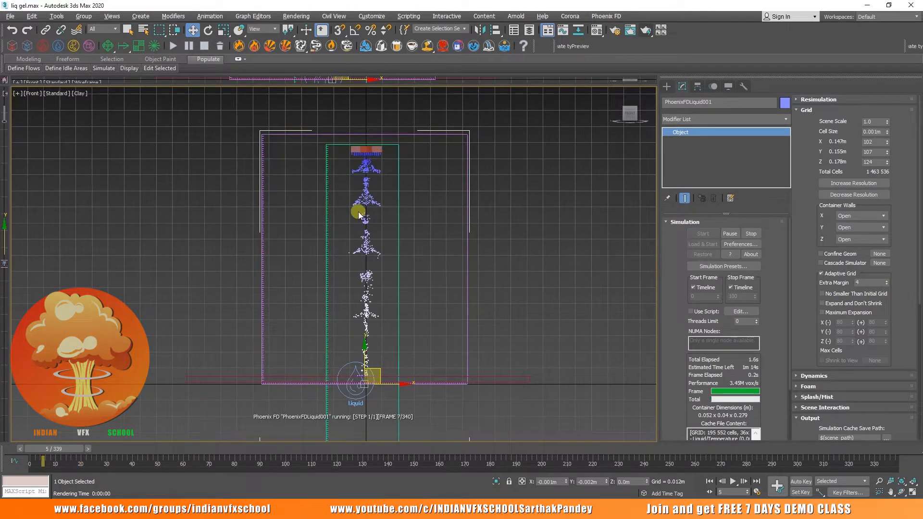
left_click(750, 234)
scroll(423, 290, "down", 3)
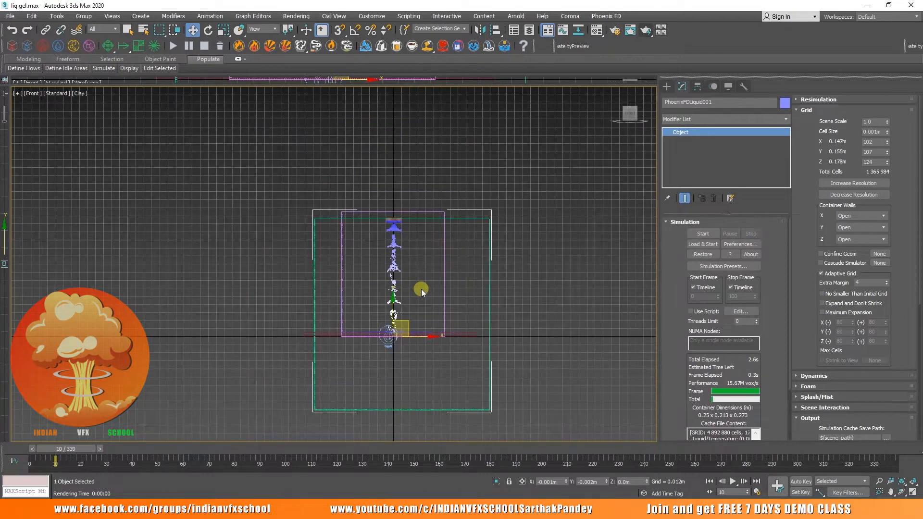
scroll(411, 279, "up", 2)
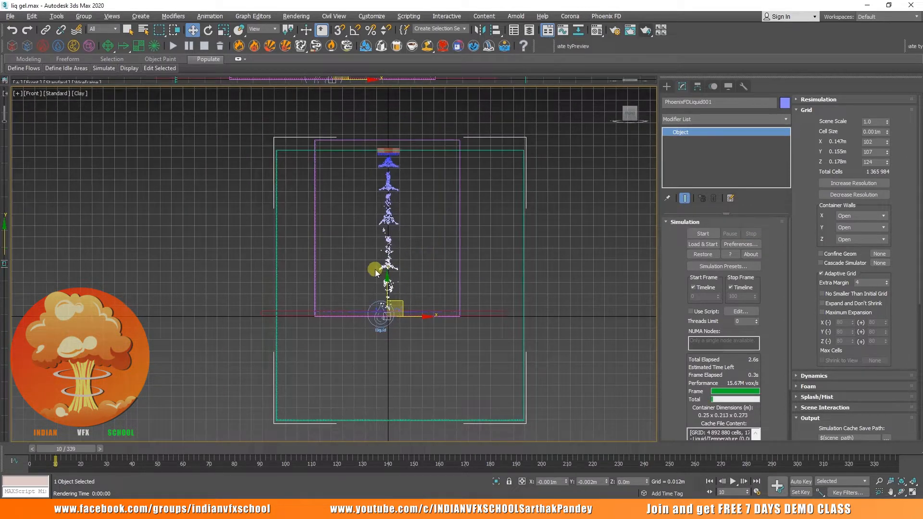
scroll(375, 272, "up", 2)
middle_click_drag(403, 272, 384, 273, "alt")
key("p")
scroll(403, 290, "down", 3)
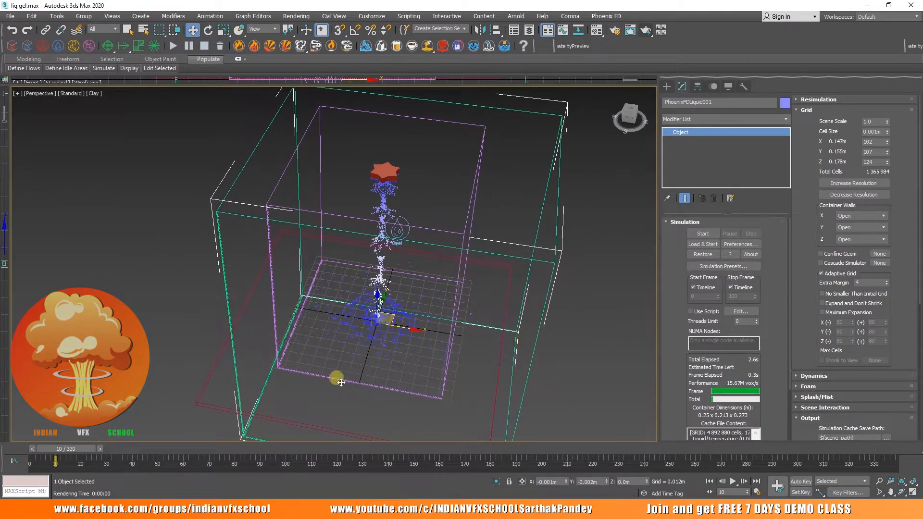
left_click_drag(71, 449, 53, 450)
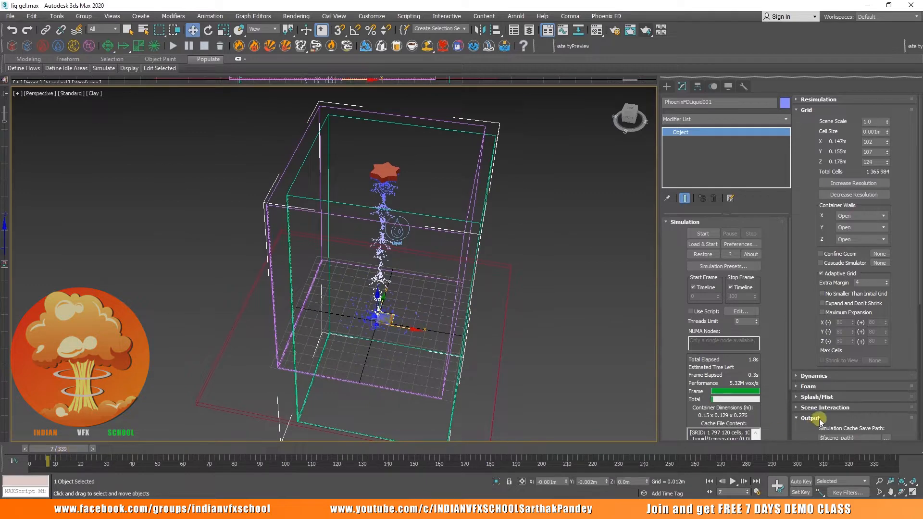
Set the liquid's Default Viscosity to 1.0 and run a test simulation to about frame 90, reviewing it around frame 69
left_click(812, 376)
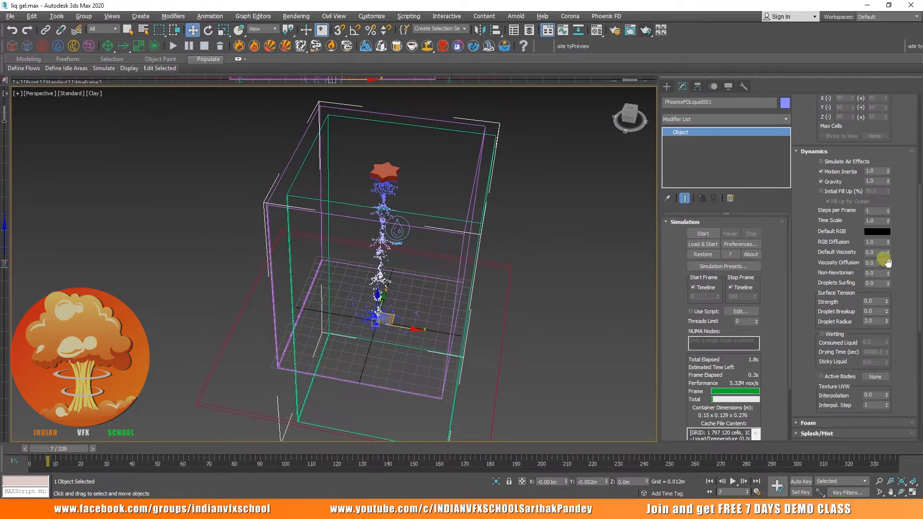
left_click_drag(887, 262, 887, 247)
left_click(702, 234)
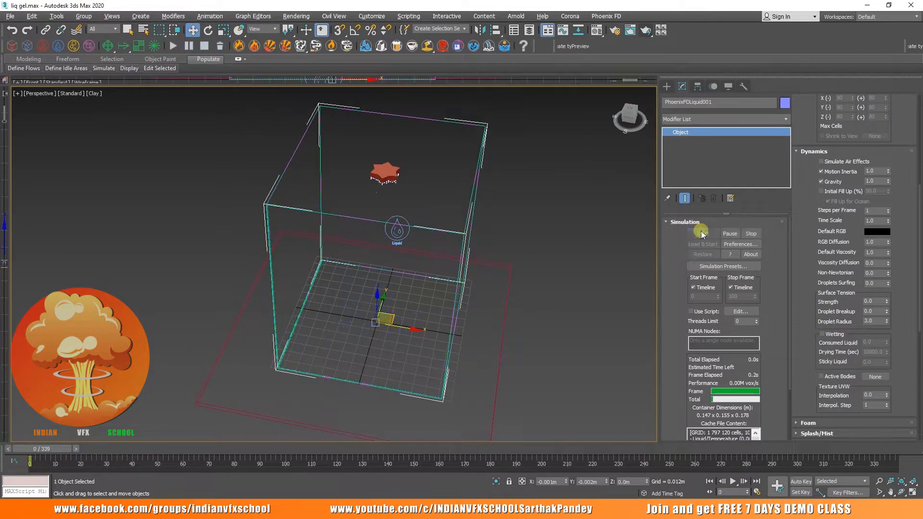
middle_click_drag(554, 243, 525, 233)
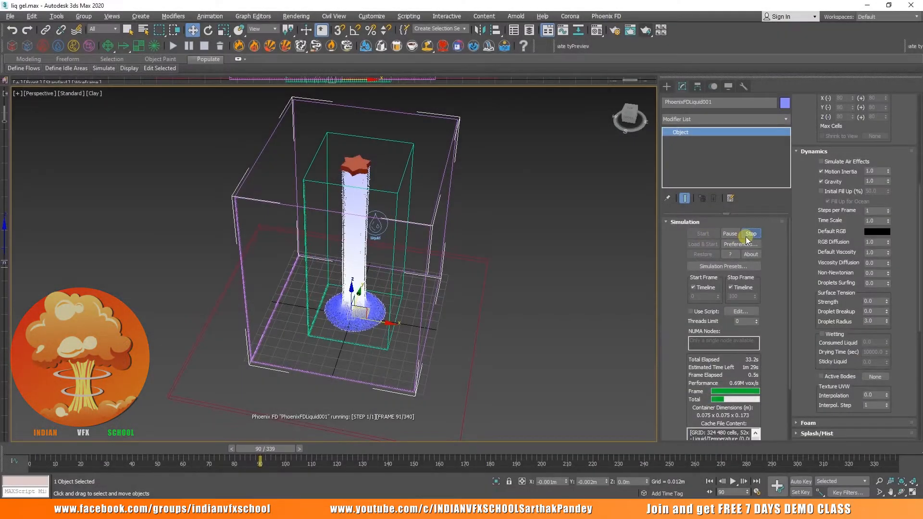
left_click(747, 235)
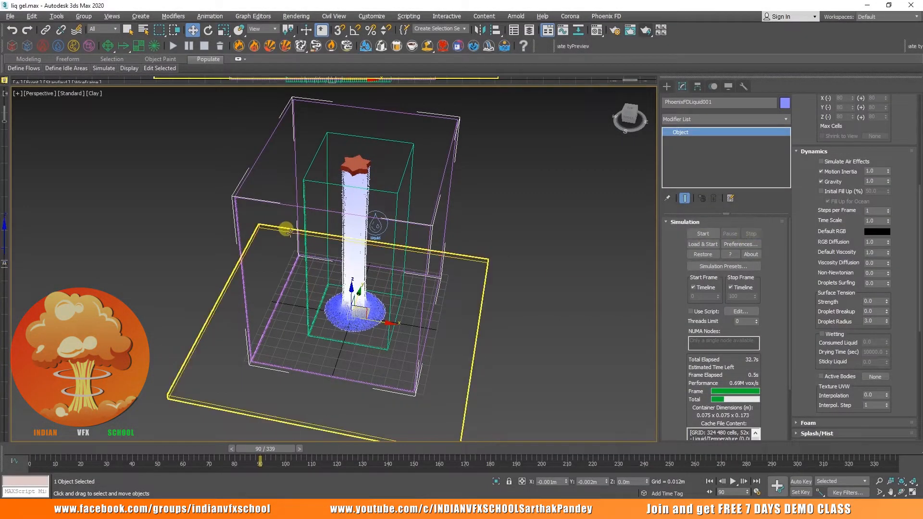
left_click_drag(259, 460, 222, 461)
key("w")
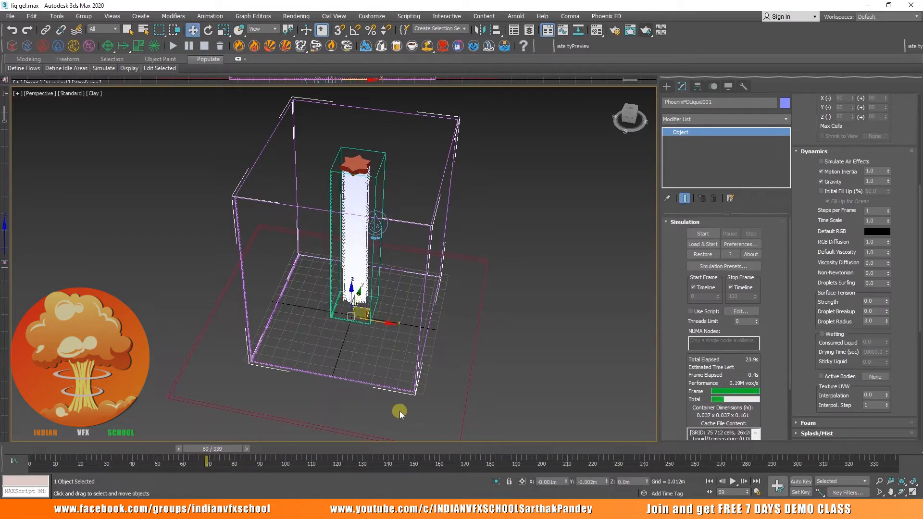
Enable Wetting with Sticky Liquid set to 1.0 and simulate the full timeline to frame 339
scroll(376, 204, "up", 3)
scroll(839, 284, "down", 3)
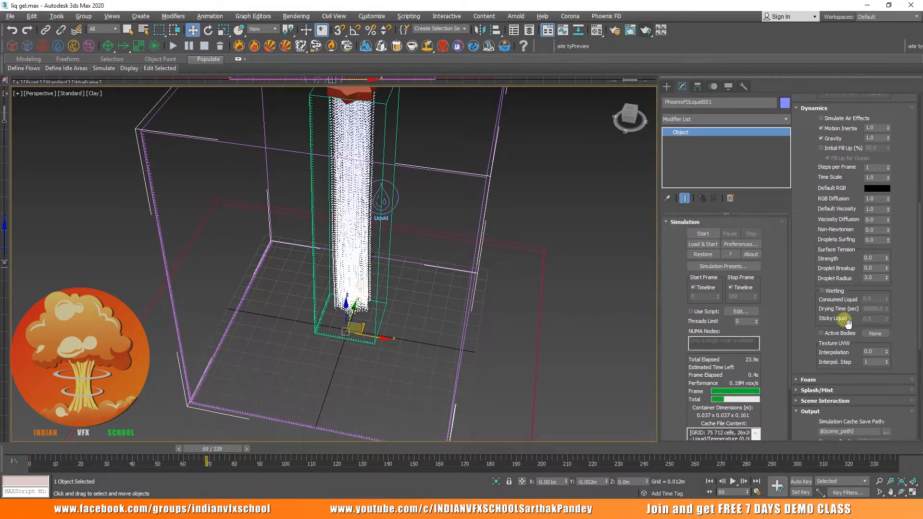
left_click(834, 292)
left_click(887, 318)
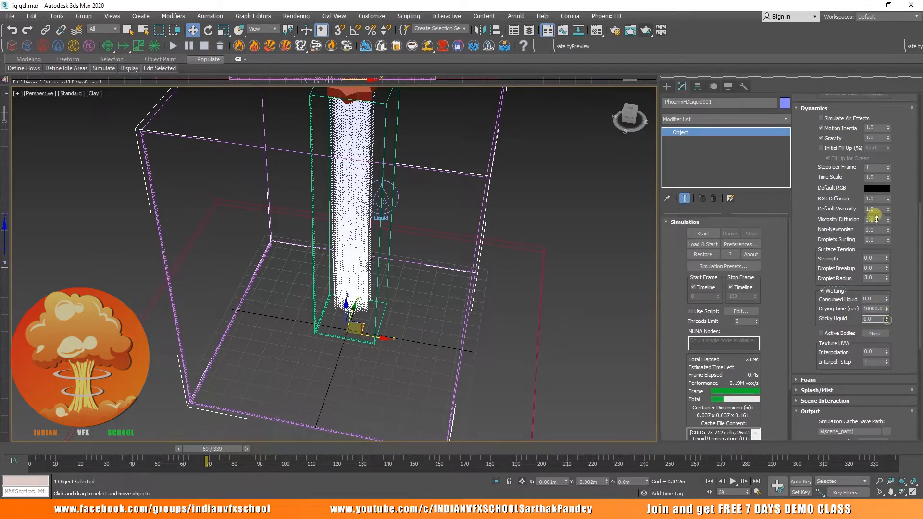
left_click(711, 233)
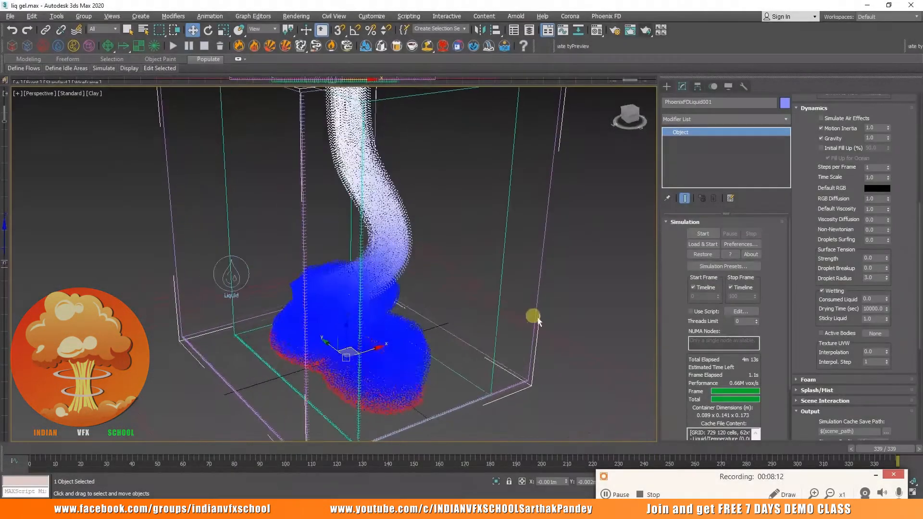
Show the liquid's mesh in the viewport preview and turn off its Particle Preview
middle_click_drag(537, 321, 529, 279, "alt")
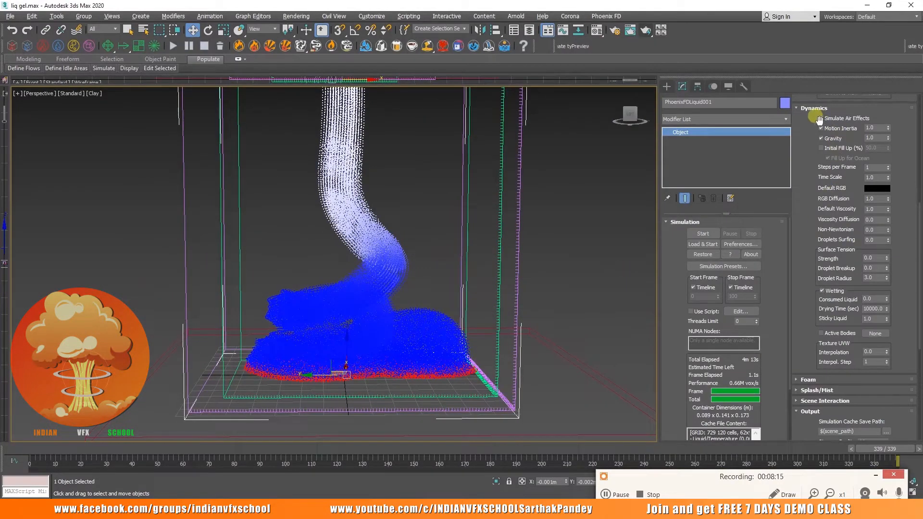
scroll(810, 240, "down", 4)
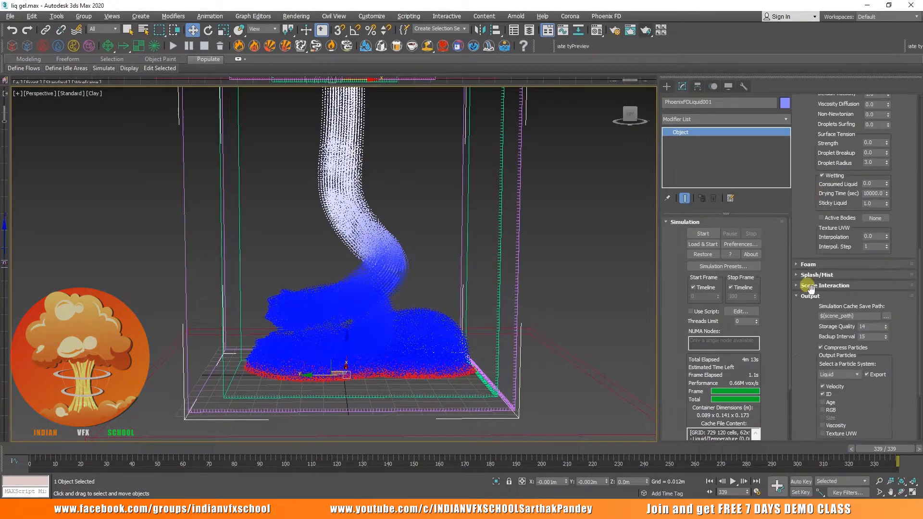
left_click(811, 296)
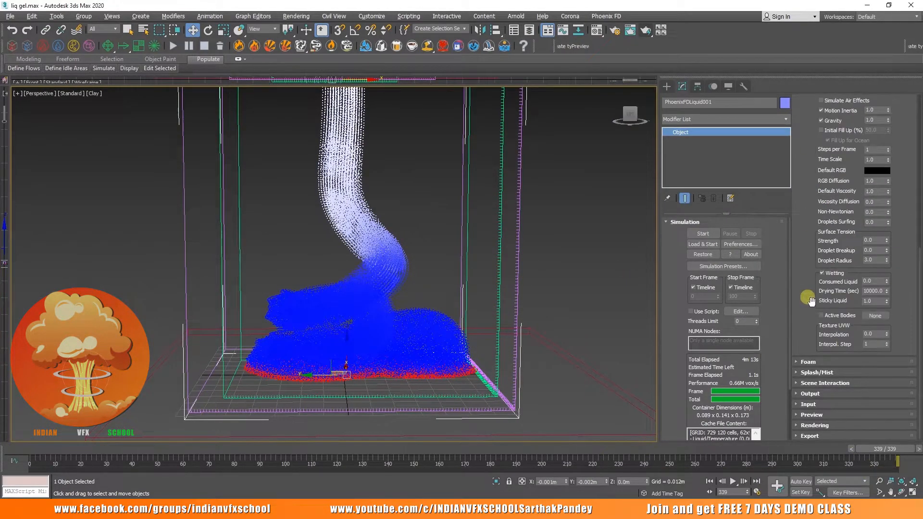
left_click(809, 417)
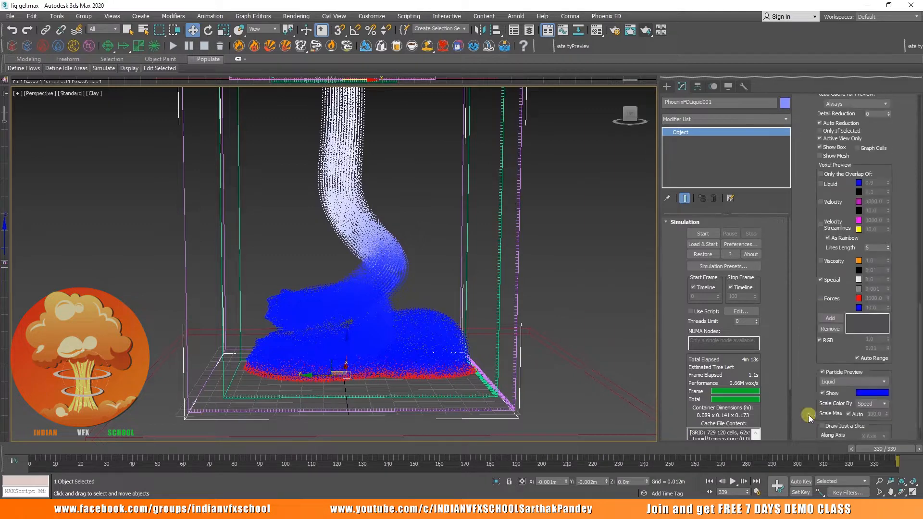
left_click(821, 156)
left_click(825, 373)
scroll(457, 270, "down", 2)
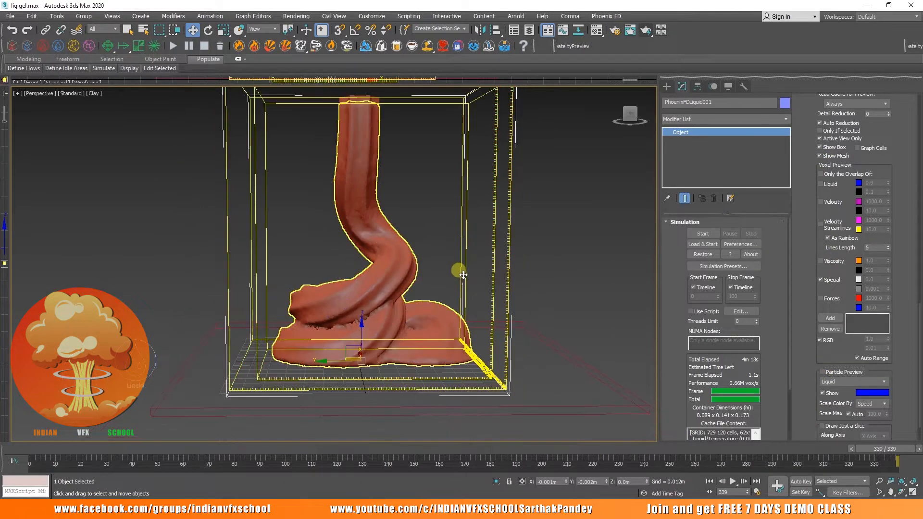
Scrub through the timeline to examine how the meshed gel folds and piles up on the ground from several angles
middle_click_drag(457, 270, 360, 276, "alt")
left_click_drag(112, 445, 772, 430)
middle_click_drag(332, 291, 428, 296, "alt")
middle_click_drag(378, 218, 406, 221)
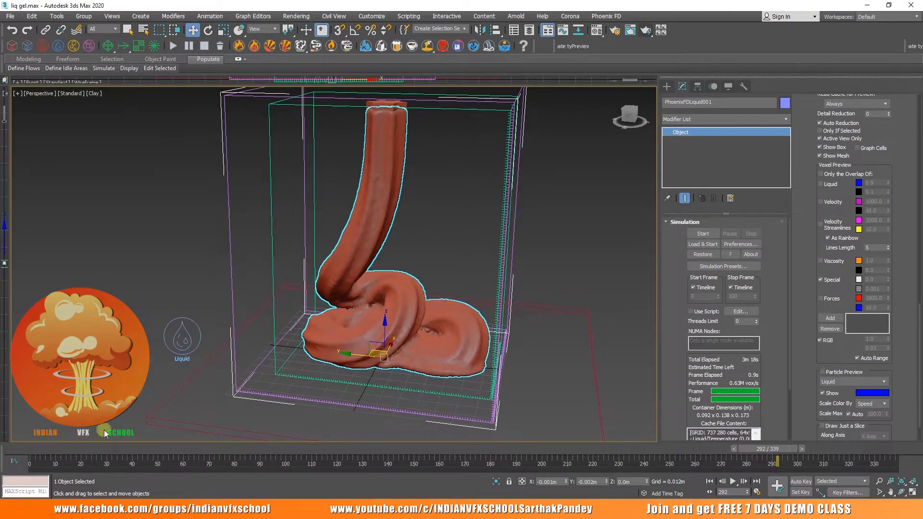
Make a preview animation of the Perspective view, play it back from the start in VLC, and return to 3ds Max
left_click(476, 424)
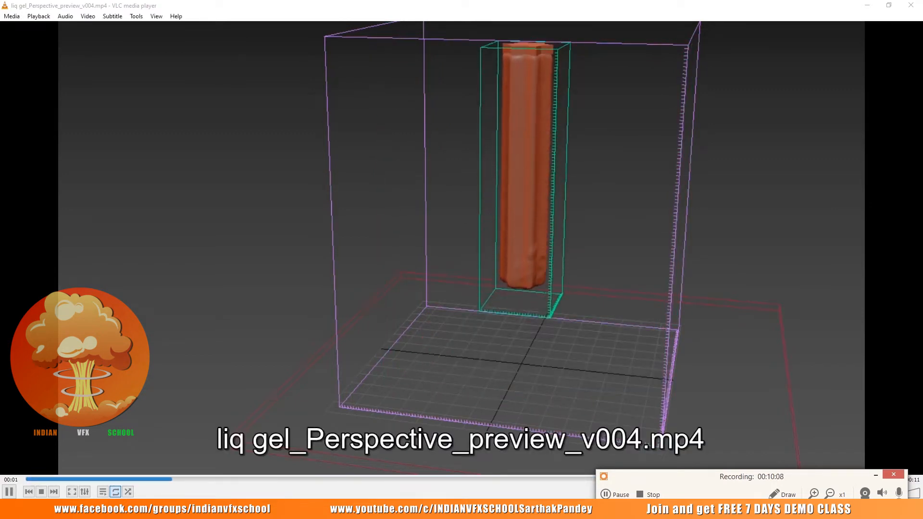
key("space")
left_click(26, 479)
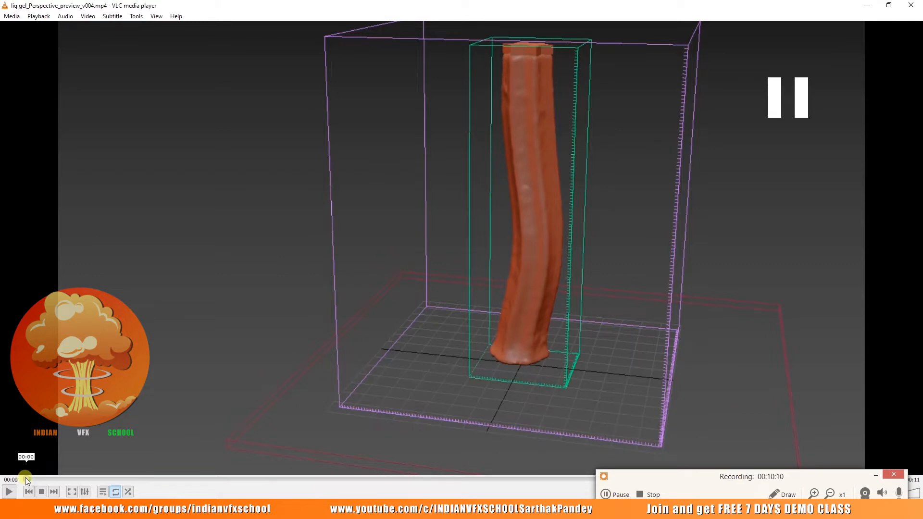
key("space")
key("space")
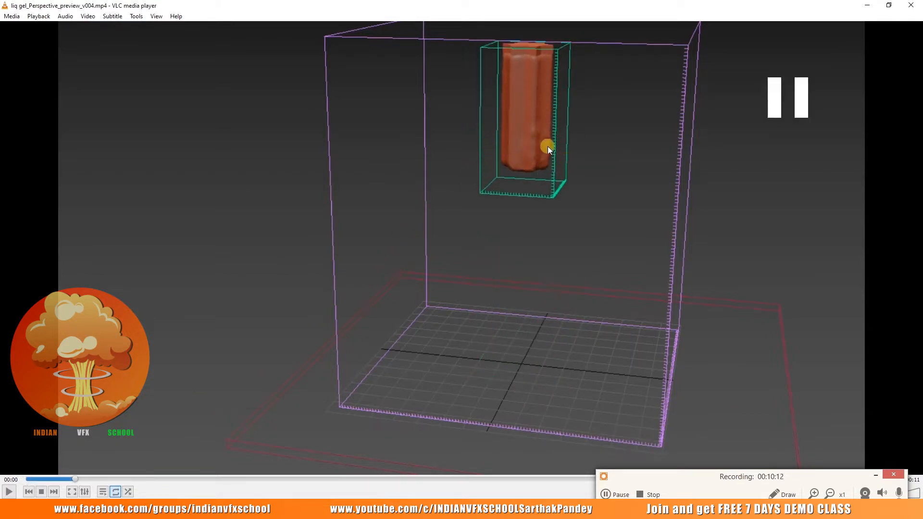
left_click(915, 5)
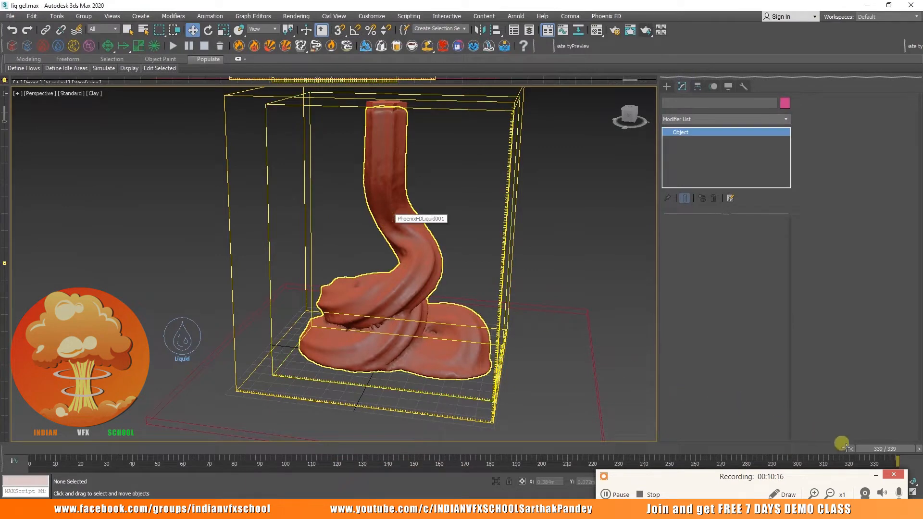
Turn Particle Preview back on for the liquid simulator and hide its mesh
left_click(805, 111)
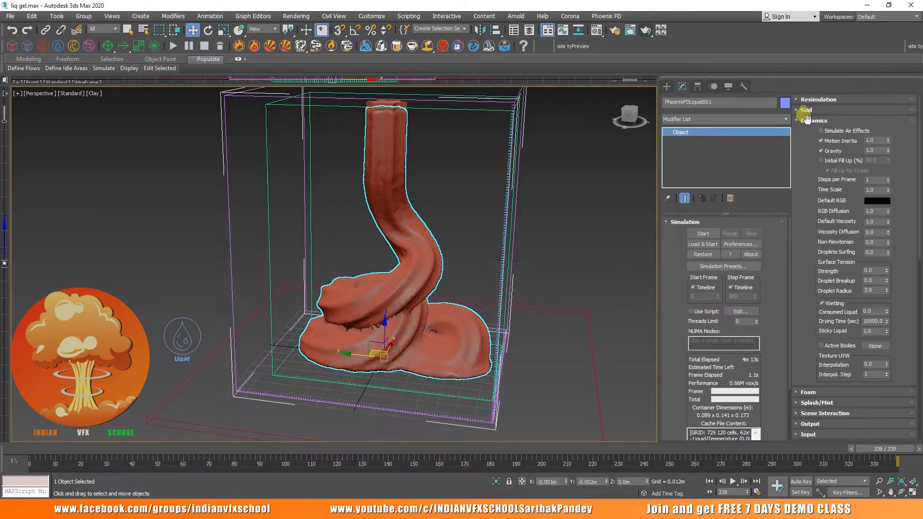
left_click(806, 121)
scroll(811, 283, "down", 4)
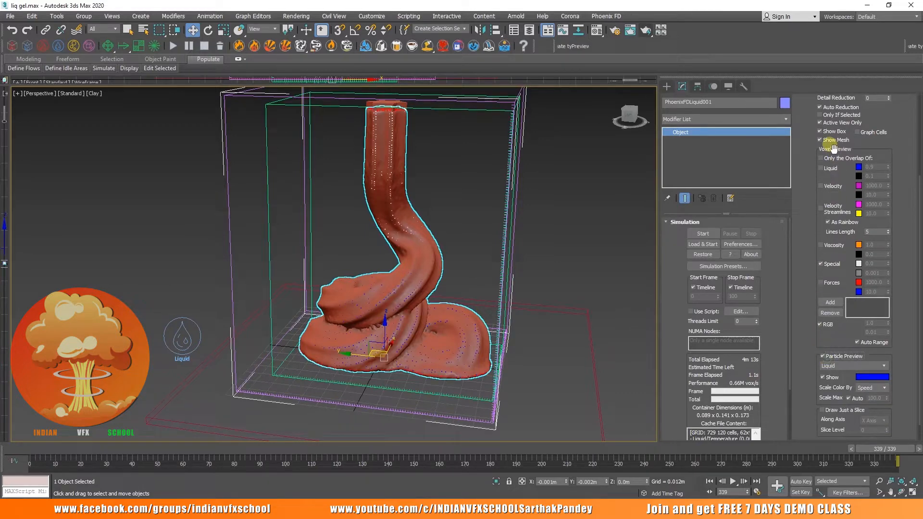
left_click(829, 141)
Examine the particles leaving the star emitter up close at frame 134 and at frame 16
scroll(441, 210, "up", 5)
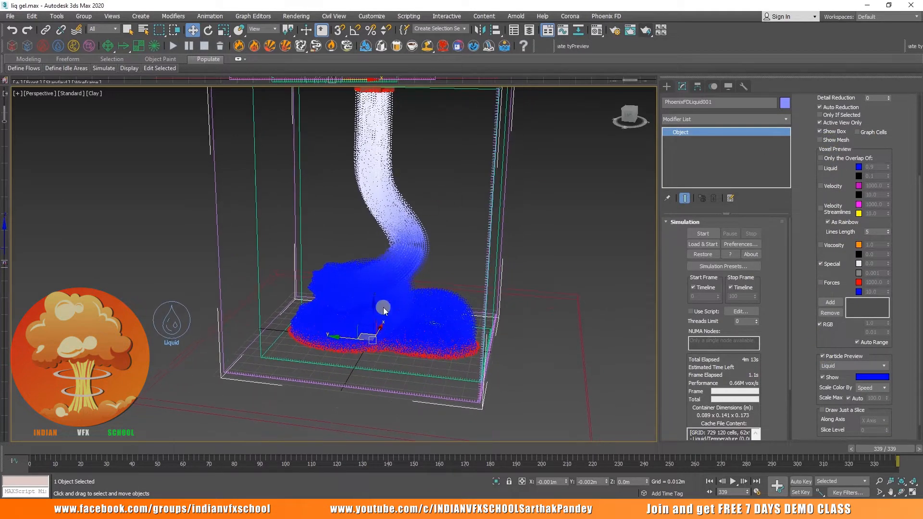
left_click_drag(123, 466, 372, 460)
middle_click_drag(377, 433, 336, 303, "alt")
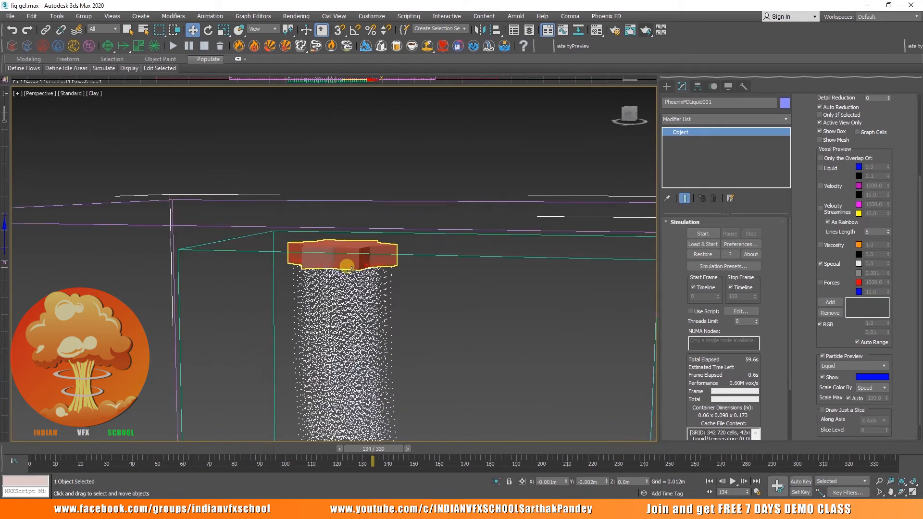
left_click_drag(372, 448, 72, 447)
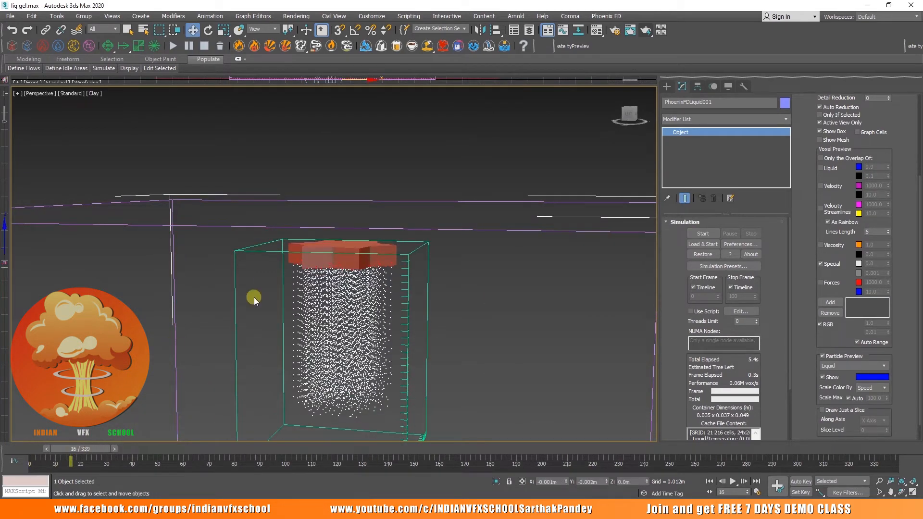
middle_click_drag(341, 379, 343, 327, "alt")
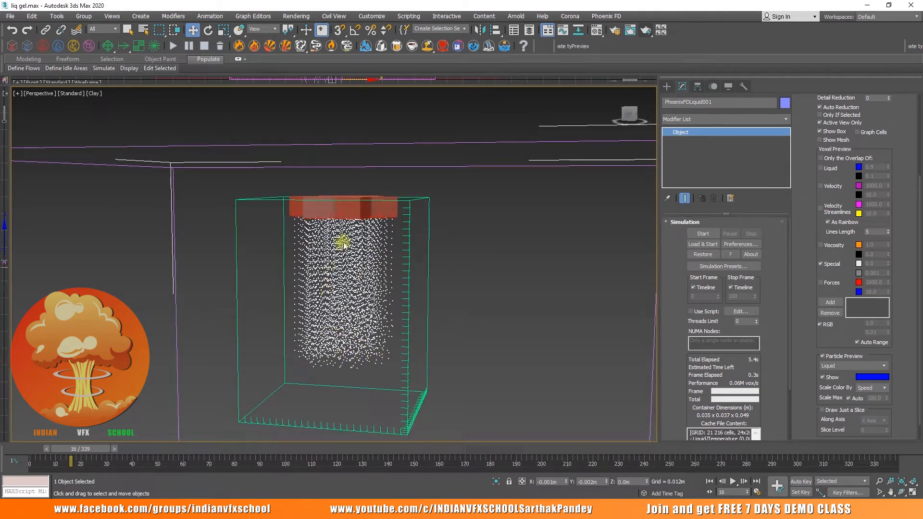
Review the Wetting option in the star emitter's Phoenix FD properties and inspect the particles just below the emitter
left_click(344, 208)
right_click(350, 209)
left_click(379, 315)
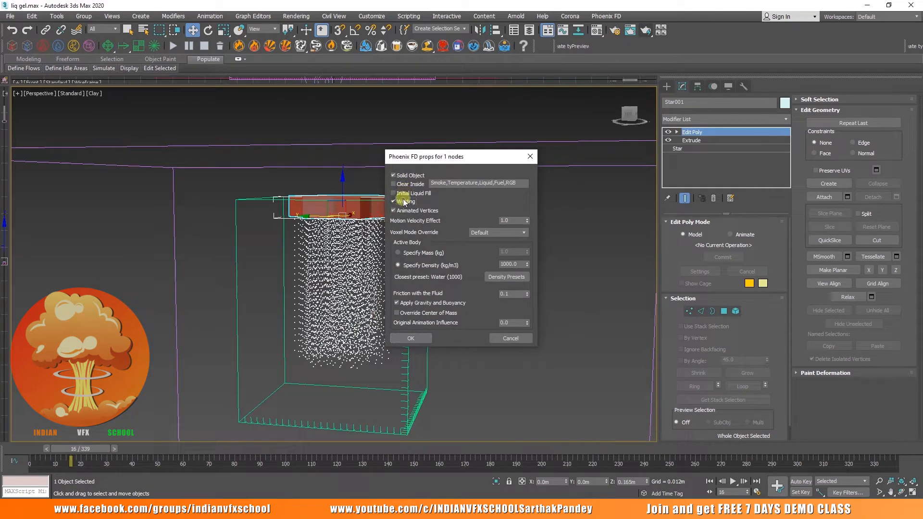
left_click(414, 337)
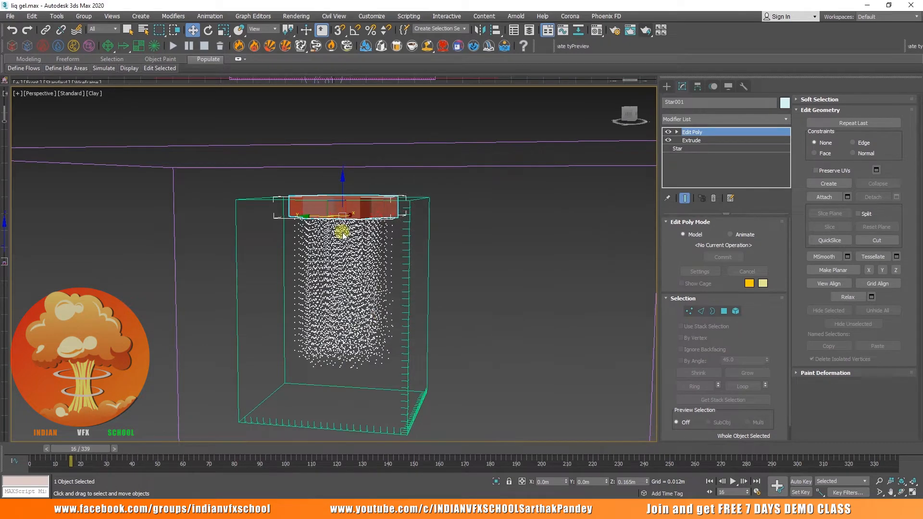
scroll(342, 233, "up", 2)
scroll(374, 208, "down", 2)
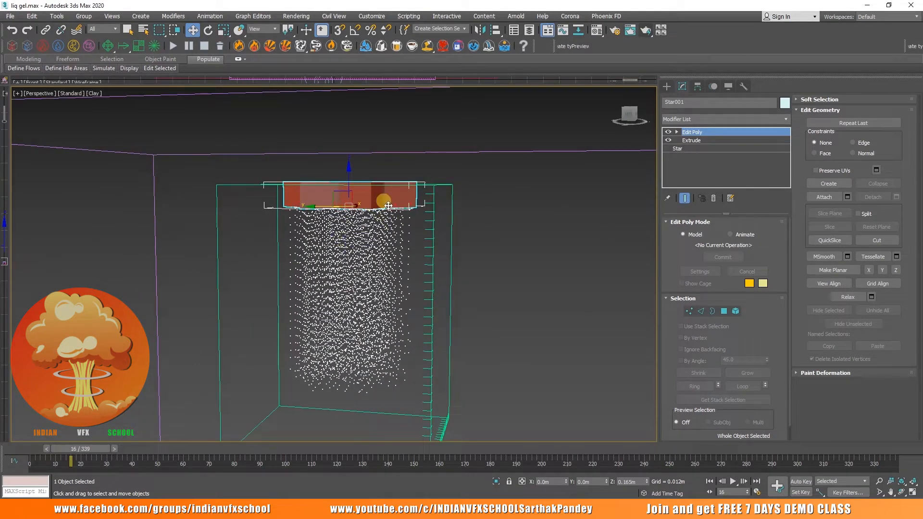
Select the liquid source, switch the display units to Generic Units, and set the source's Outgoing Velocity to 150
scroll(387, 226, "down", 4)
middle_click_drag(401, 276, 387, 169)
left_click(149, 365)
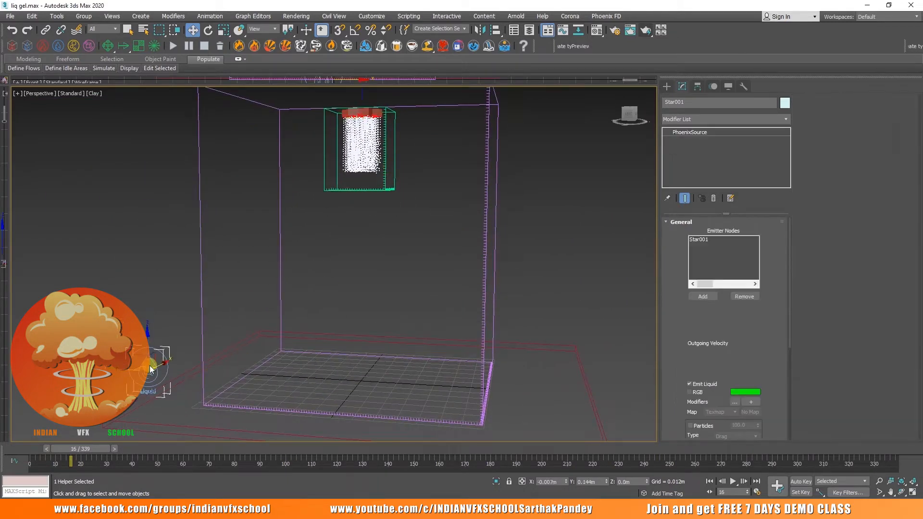
left_click_drag(80, 448, 239, 448)
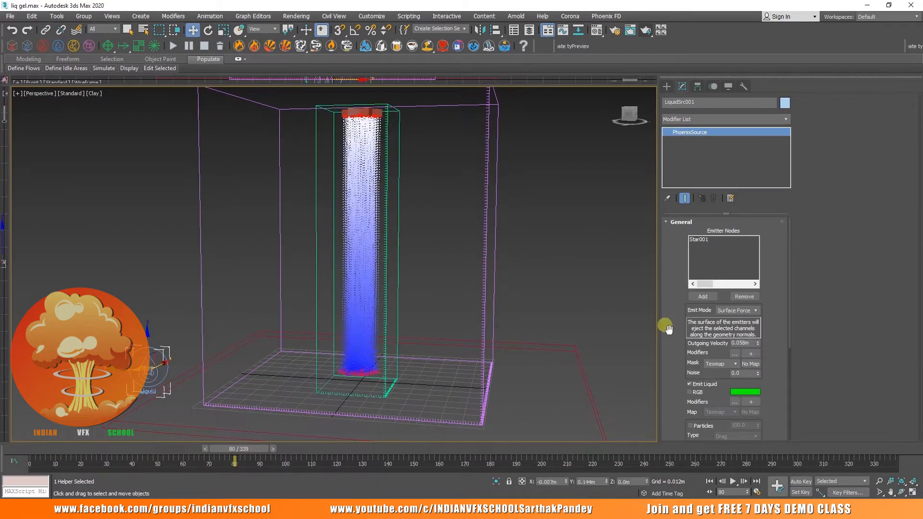
left_click(379, 19)
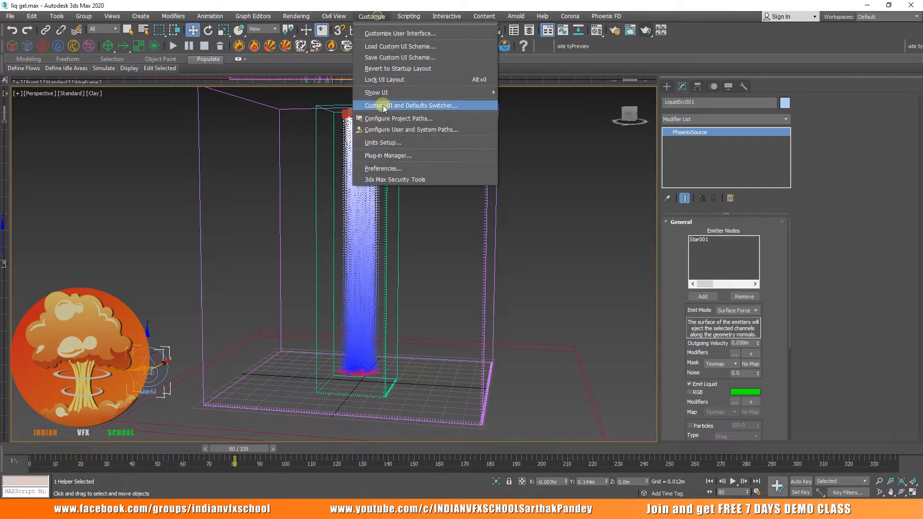
left_click(384, 141)
left_click(400, 305)
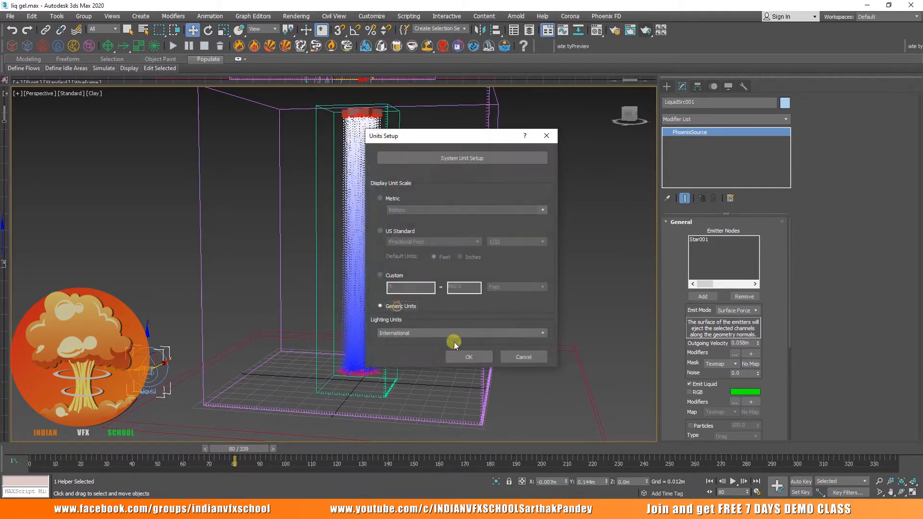
left_click(465, 358)
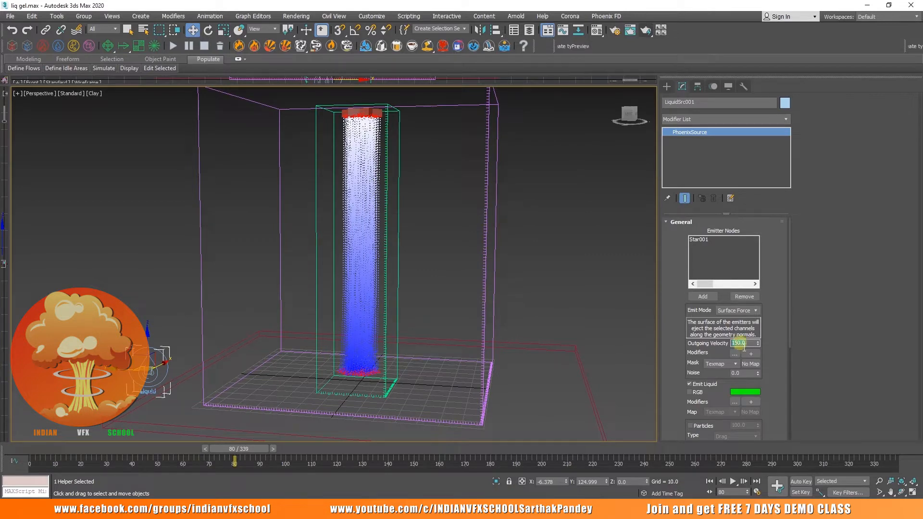
Rerun the liquid simulation to about frame 192 and preview all particles with Auto Reduction off and Detail Reduction 0
left_click(495, 214)
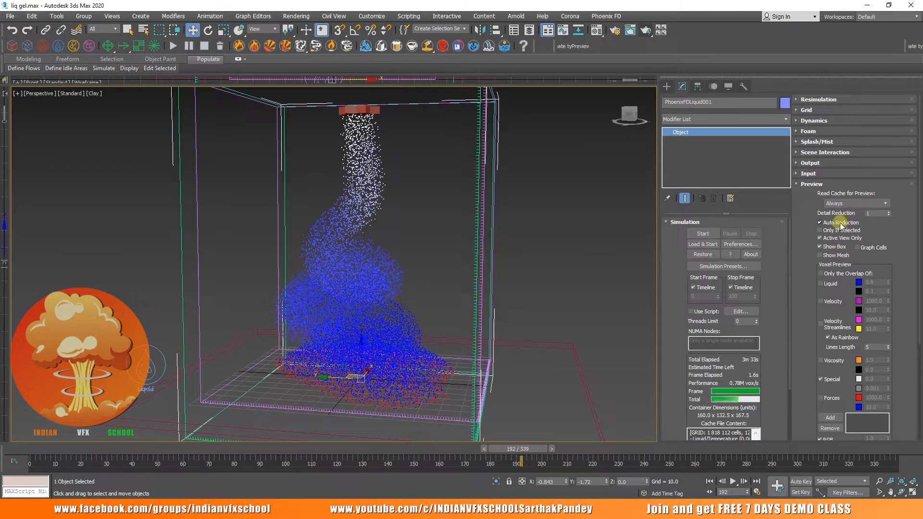
left_click(888, 215)
mouse_move(374, 305)
middle_mouse_down("alt")
mouse_move(371, 295)
mouse_move(483, 303)
mouse_move(384, 312)
middle_mouse_up("alt")
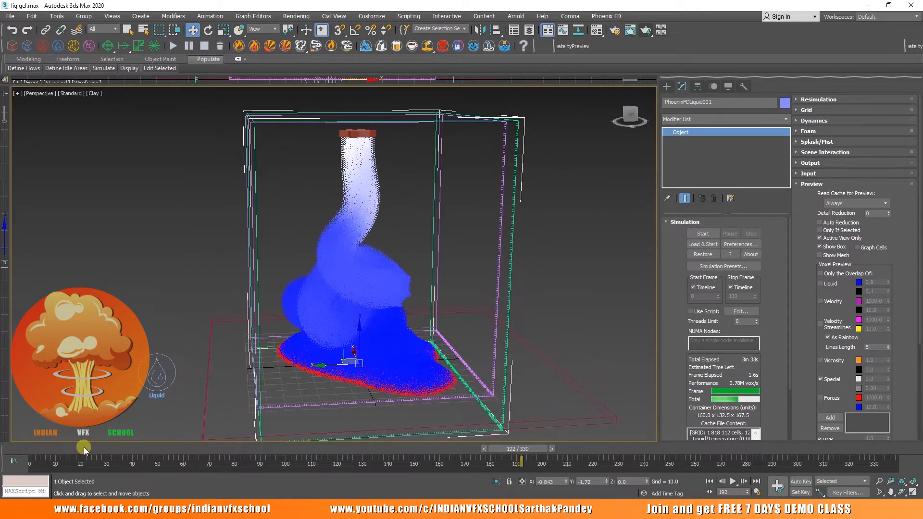
Scrub to frame 106 and show the liquid's mesh in the viewport
left_click_drag(84, 448, 303, 453)
left_click(812, 185)
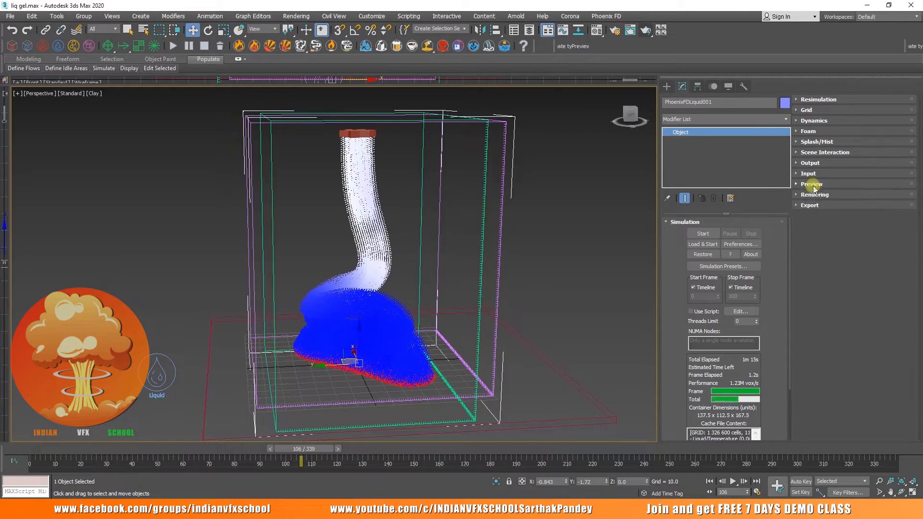
left_click(811, 184)
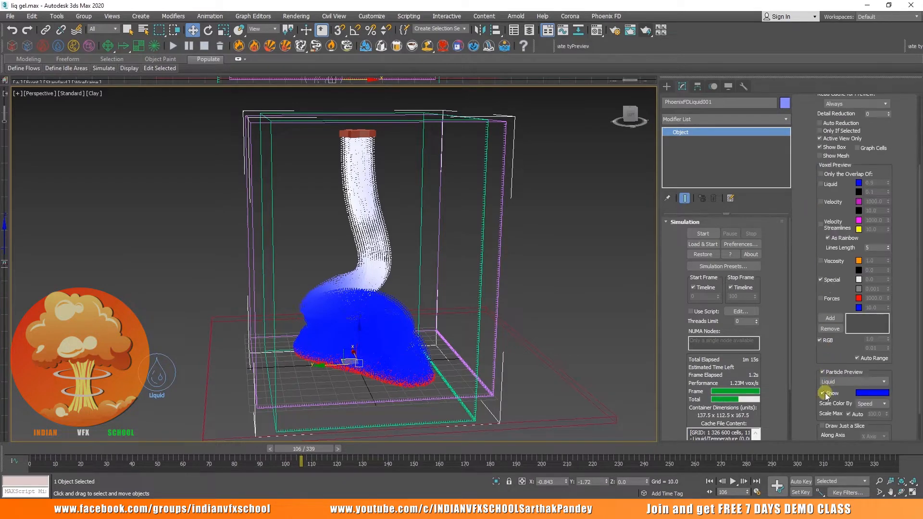
left_click(827, 157)
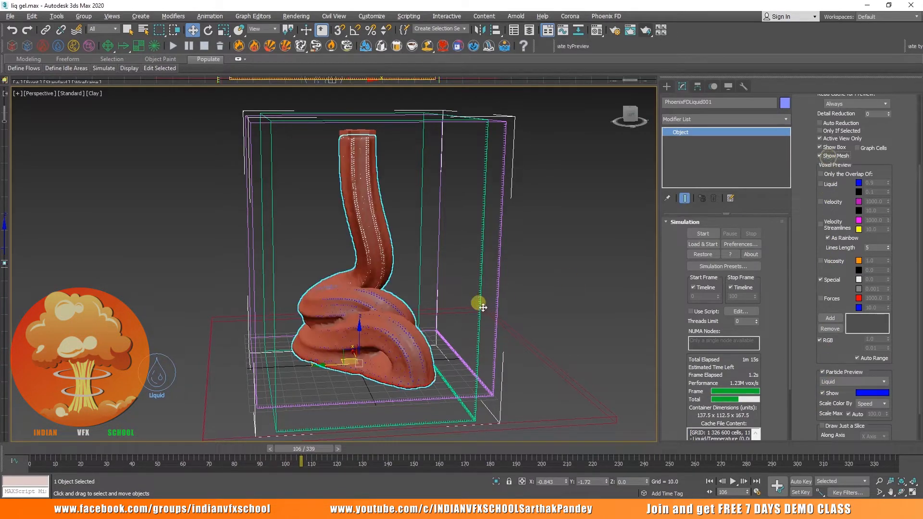
Examine the gel mesh at frames 36 and 139, deselected and up close, checking its folds and contact with the ground
middle_click_drag(478, 303, 377, 314, "alt")
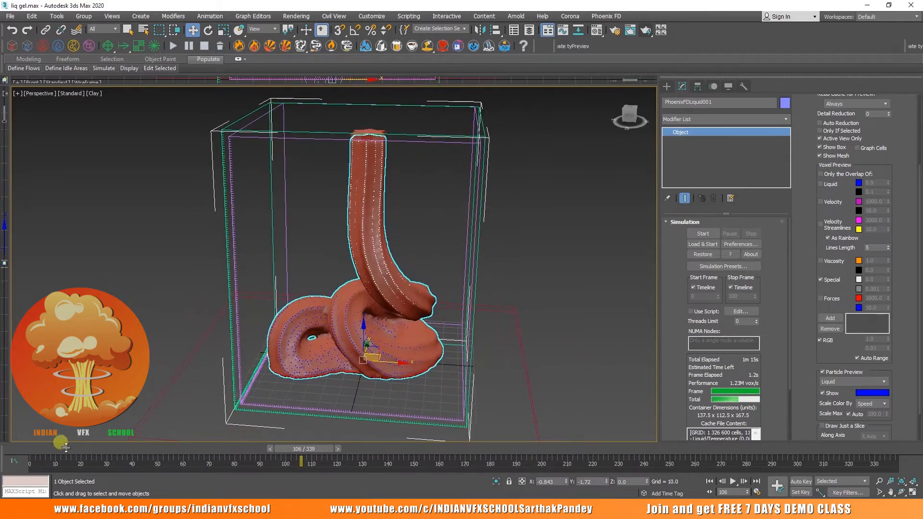
left_click_drag(36, 448, 137, 454)
key("w")
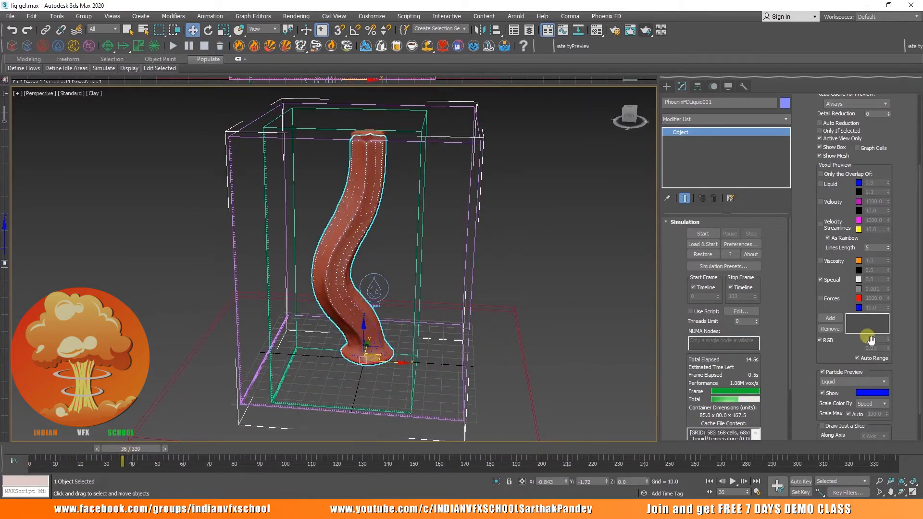
left_click(402, 360)
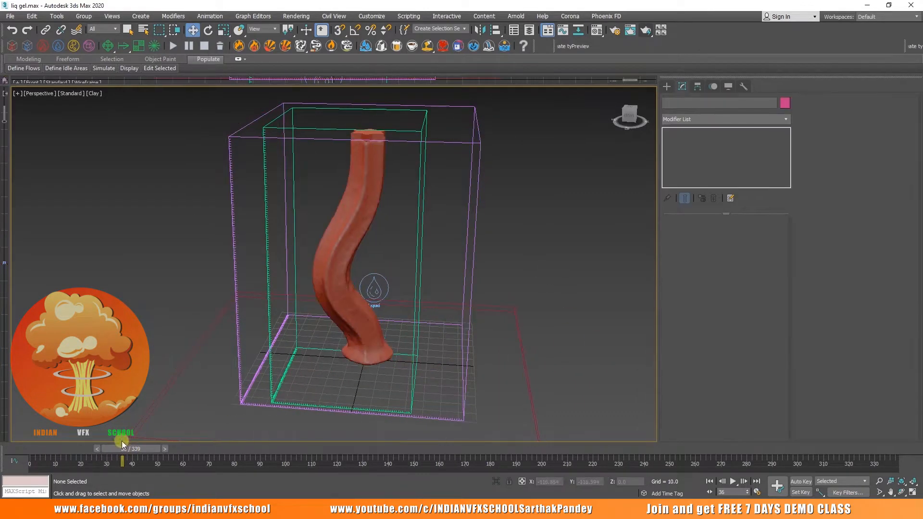
left_click_drag(123, 447, 387, 449)
key("w")
scroll(391, 383, "up", 5)
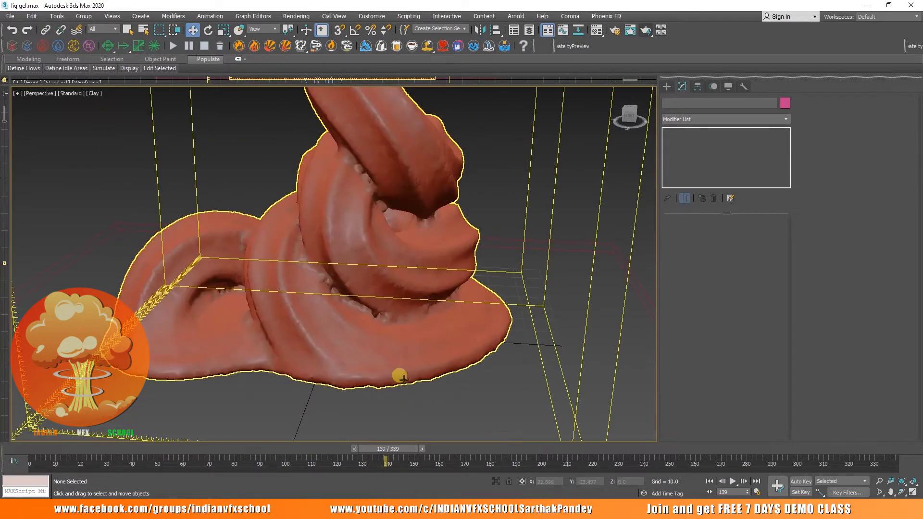
scroll(403, 378, "up", 2)
scroll(340, 344, "down", 6)
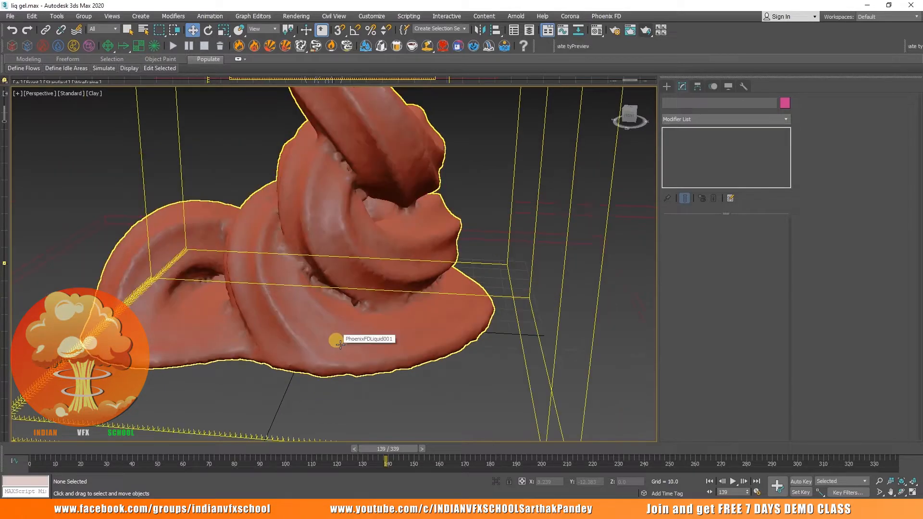
middle_click_drag(336, 313, 373, 325, "alt")
left_click(284, 366)
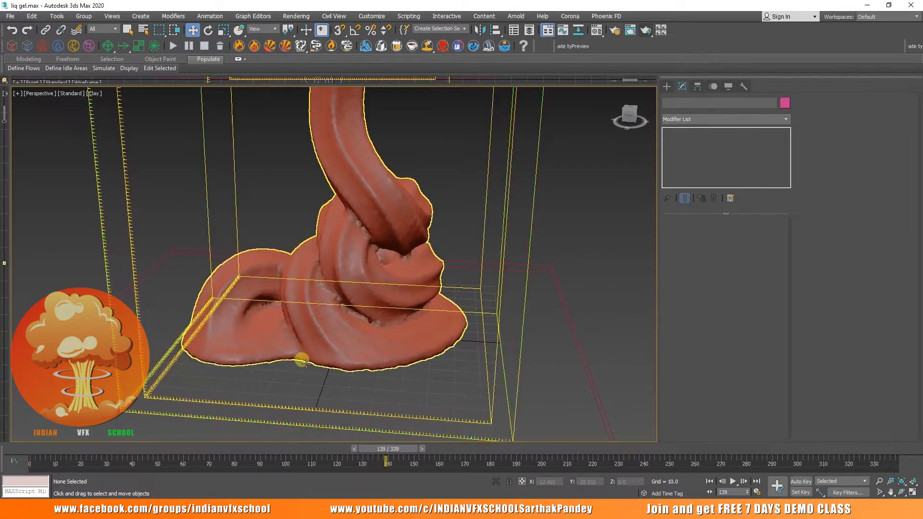
With Auto Key on, key the liquid source's Outgoing Velocity at frame 150 and bring it down to 0 at frame 160
middle_click_drag(298, 360, 326, 369, "alt")
left_click_drag(40, 450, 378, 435)
scroll(373, 331, "down", 3)
middle_click_drag(373, 327, 335, 389)
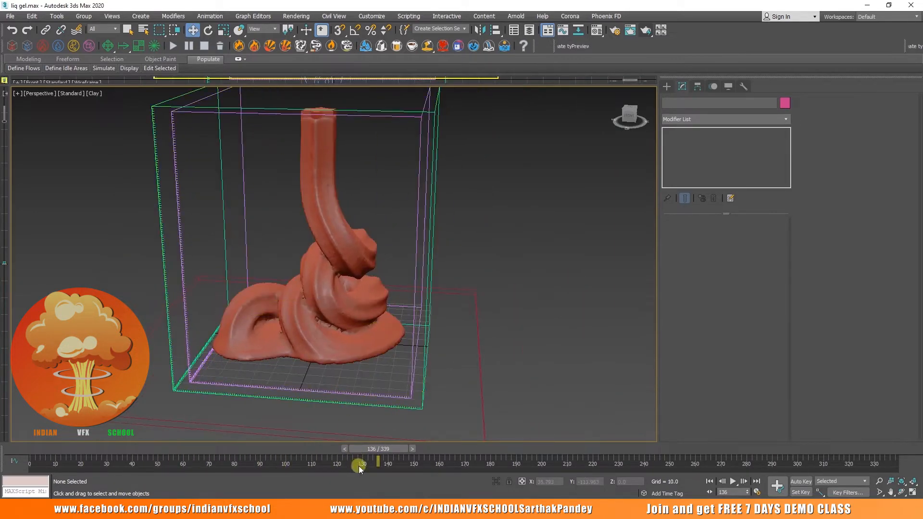
left_click_drag(372, 449, 412, 454)
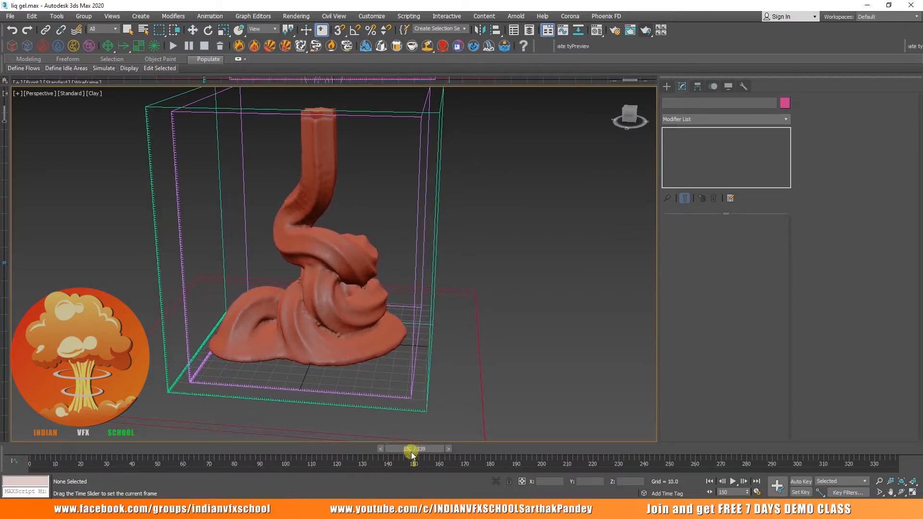
key("w")
middle_click_drag(342, 265, 334, 286, "alt")
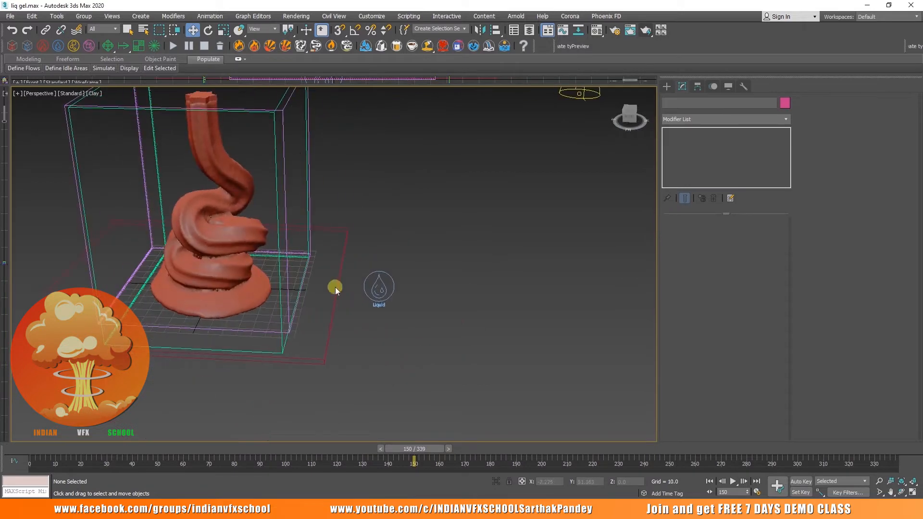
left_click(379, 295)
left_click(799, 481)
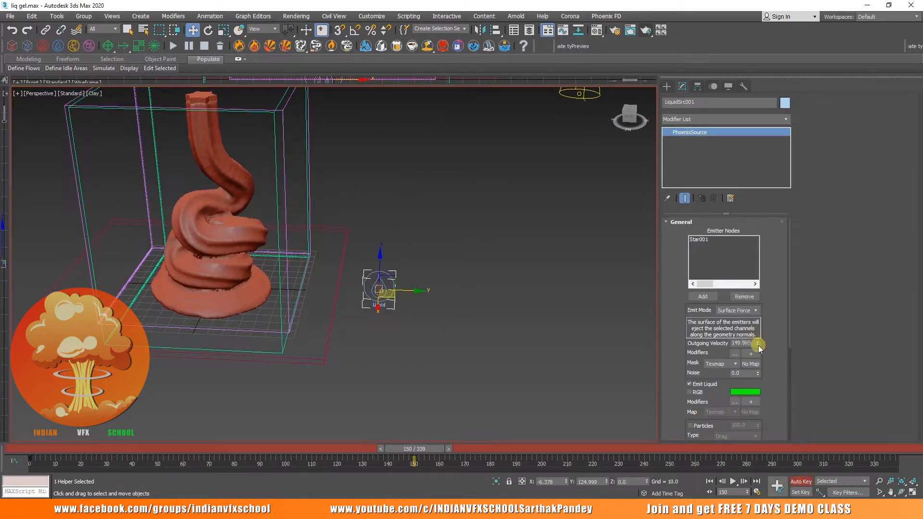
left_click_drag(425, 448, 454, 454)
key("w")
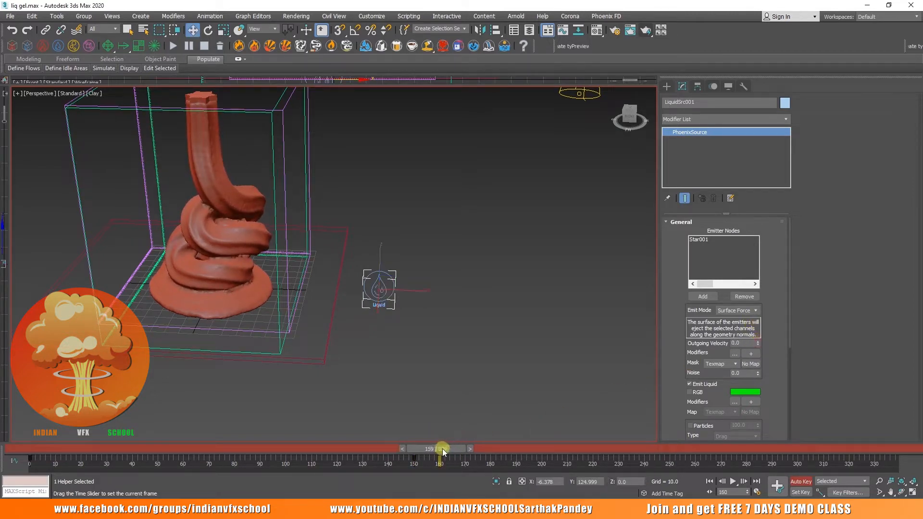
Animate the liquid simulator's Default Viscosity from 0.99 at frame 180 to 0.1 at frame 190, and turn Auto Key off
left_click_drag(438, 449, 500, 461)
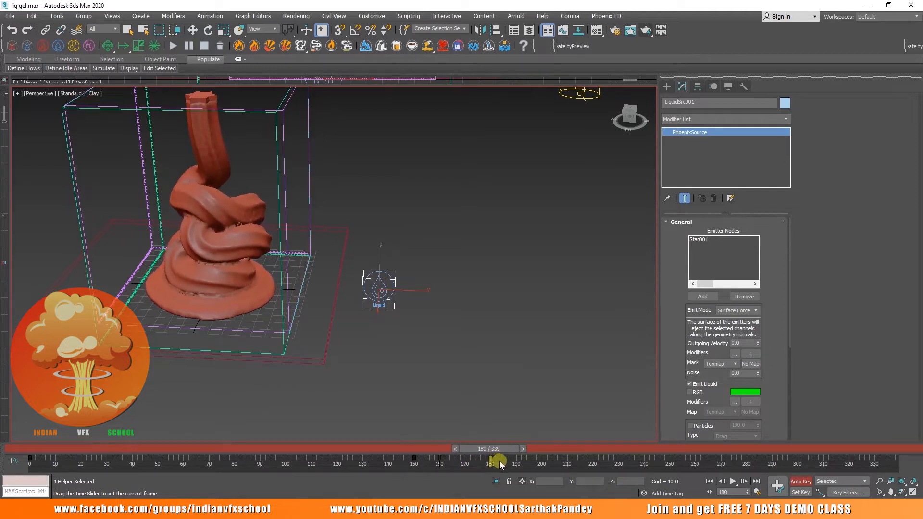
key("w")
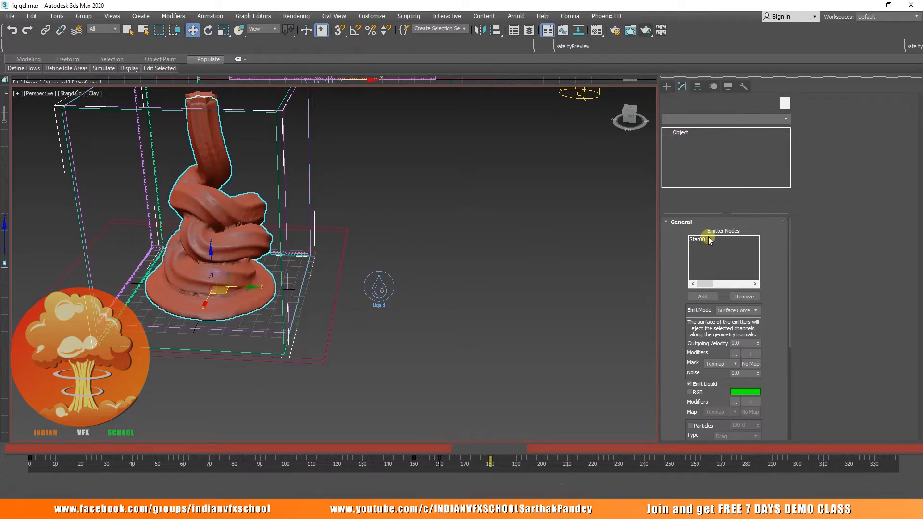
left_click(814, 121)
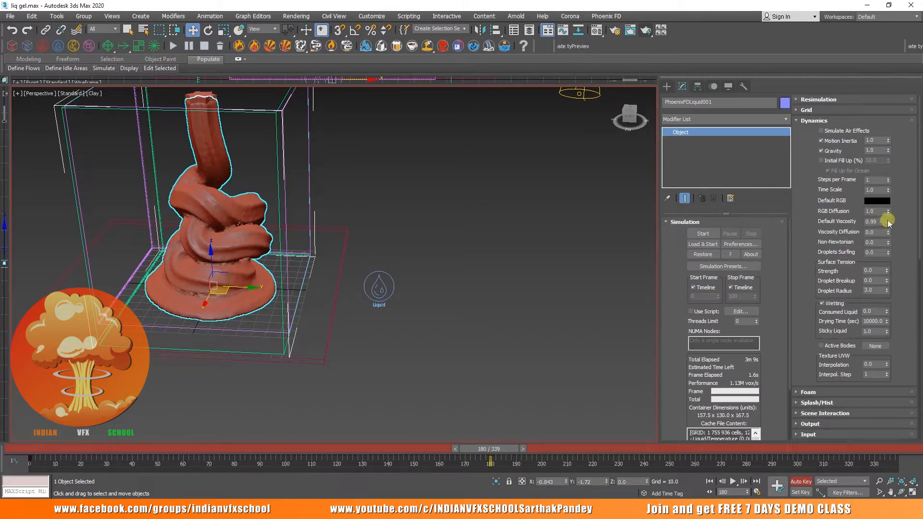
left_click_drag(365, 313, 390, 320)
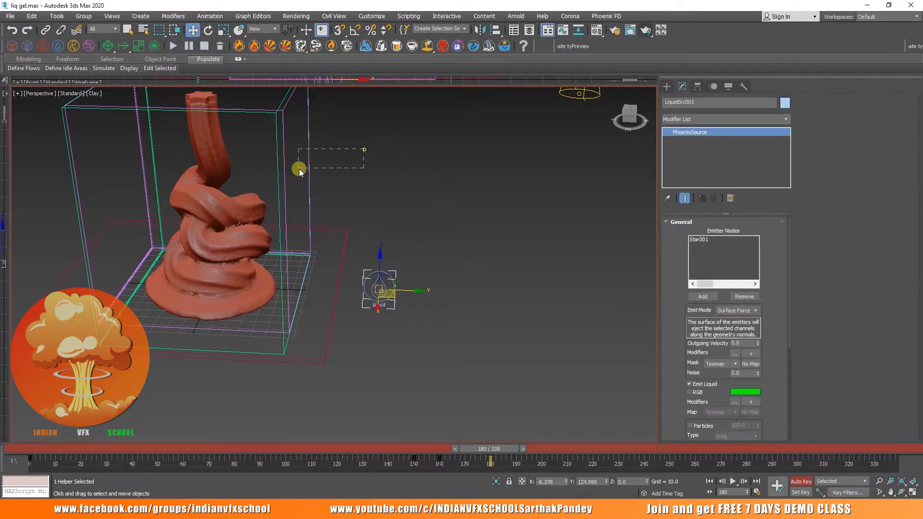
left_click_drag(298, 172, 299, 169)
left_click_drag(501, 448, 530, 449)
key("w")
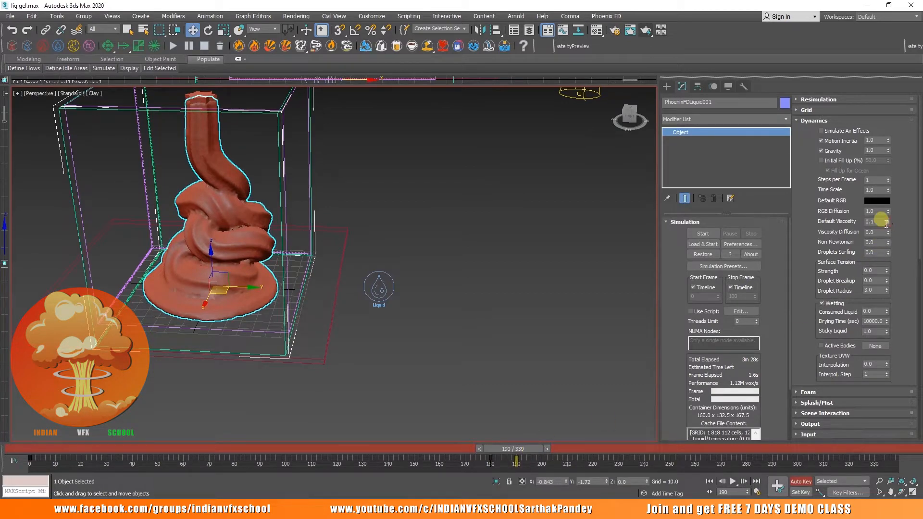
middle_click_drag(305, 233, 341, 241)
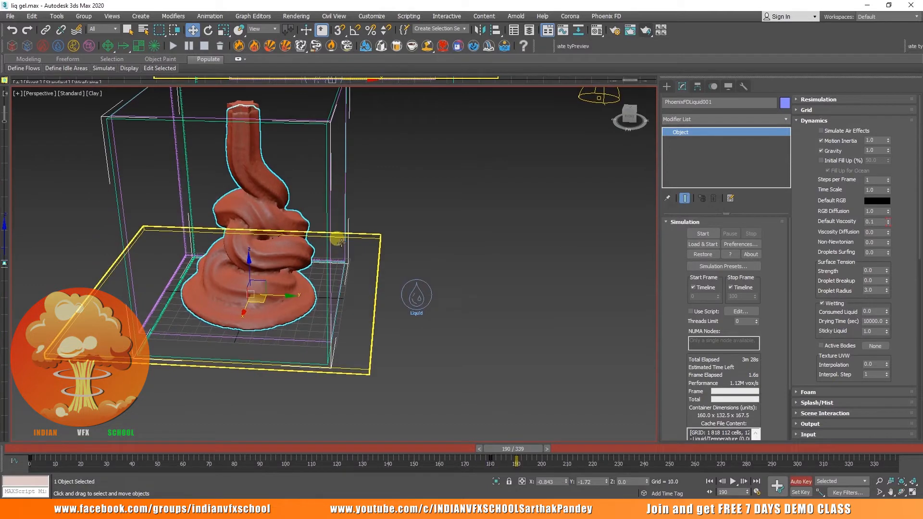
left_click(795, 479)
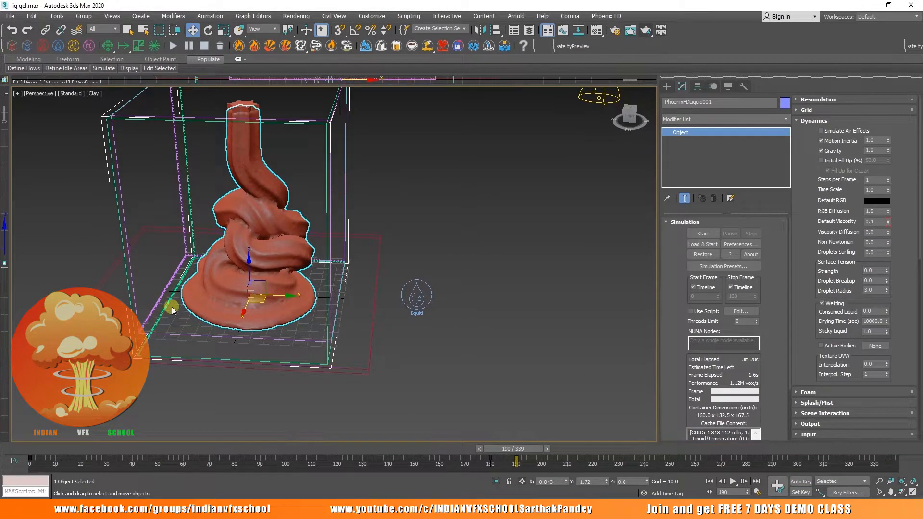
Rerun the liquid simulation to about frame 211, pause it, and scrub through the resulting mesh around frame 201
scroll(172, 307, "up", 4)
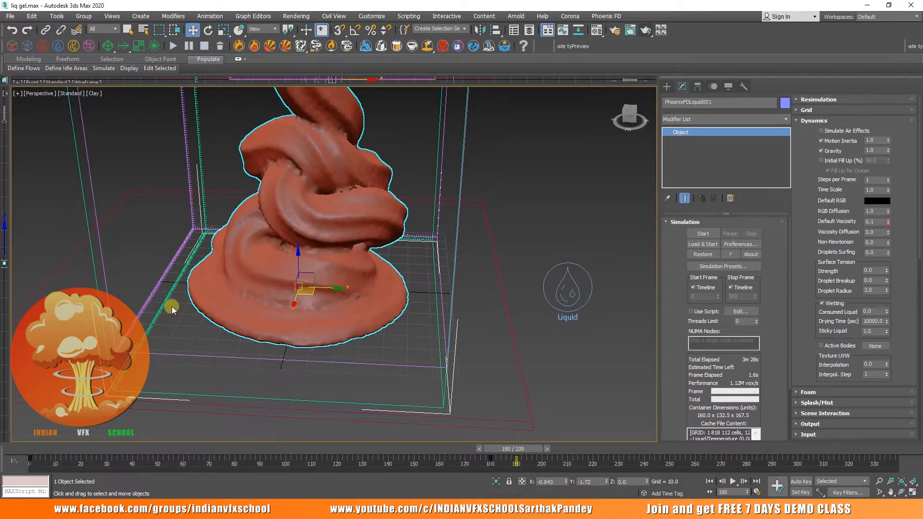
scroll(492, 342, "down", 4)
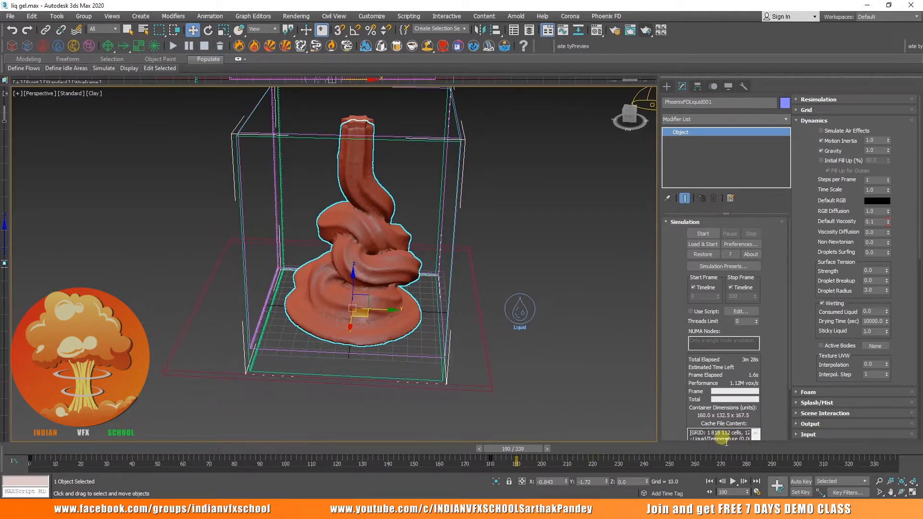
left_click_drag(519, 451, 474, 450)
left_click(703, 234)
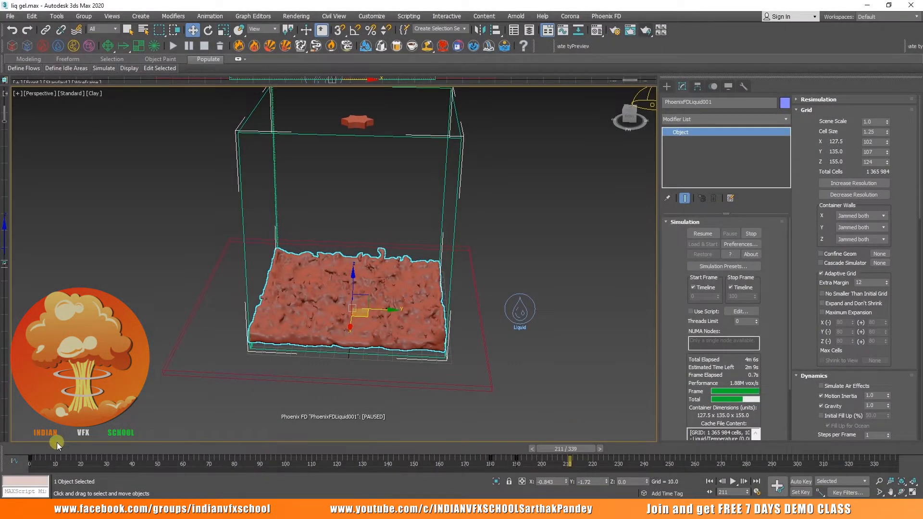
left_click_drag(57, 446, 538, 472)
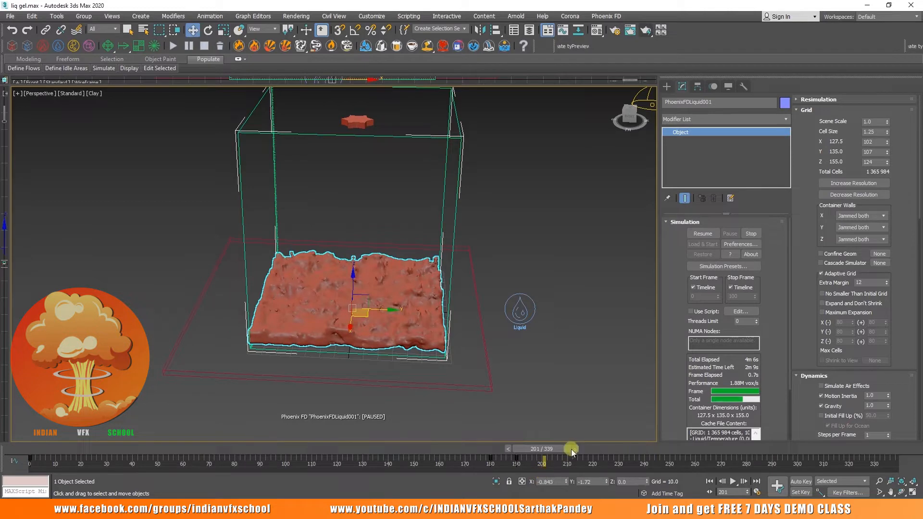
Set Steps per Frame to 4, rerun the liquid simulation to about frame 209, pause it, and scrub to frame 188
scroll(824, 327, "down", 4)
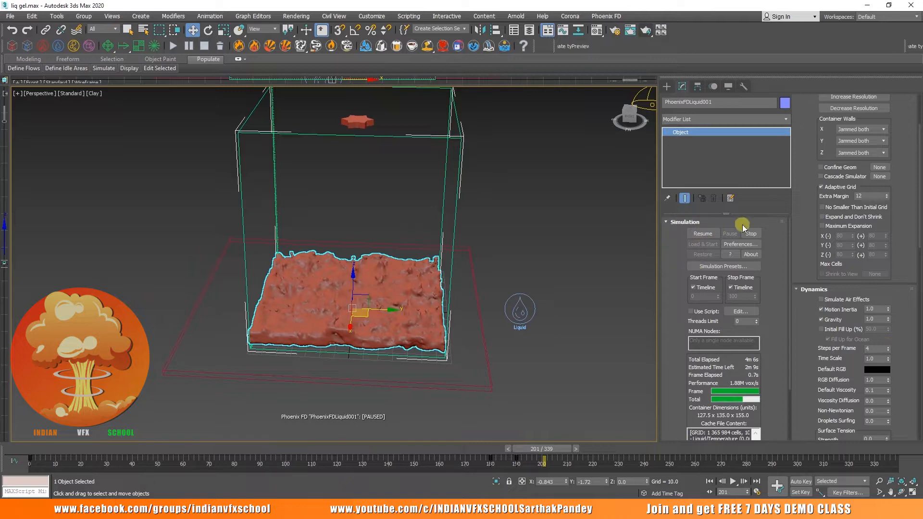
left_click(704, 234)
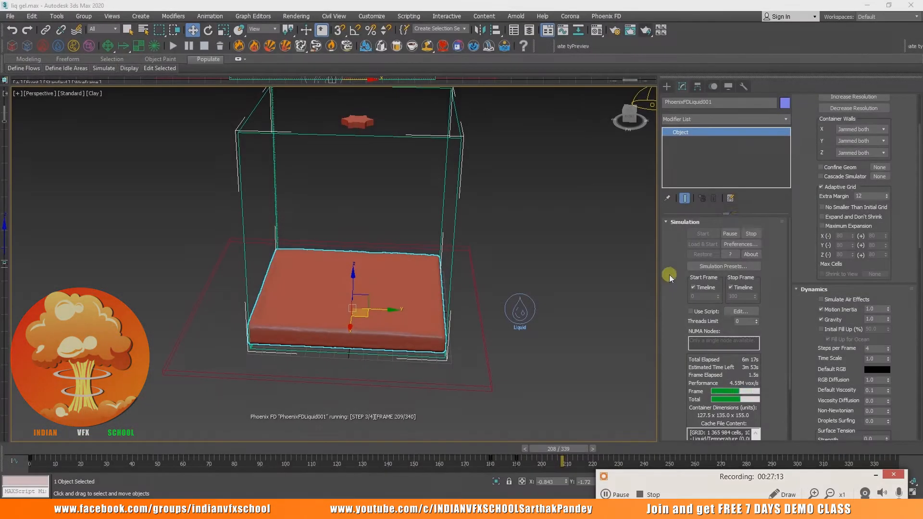
left_click(730, 234)
left_click_drag(52, 460, 511, 469)
key("w")
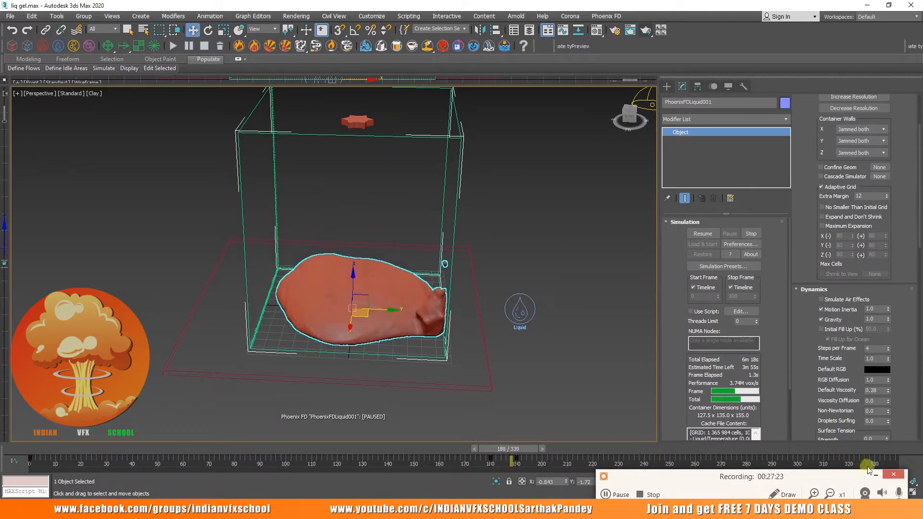
Move the simulator's low-viscosity key to about frame 210 and check Default Viscosity and the gel mesh at frames 179 and 184
scroll(399, 323, "up", 3)
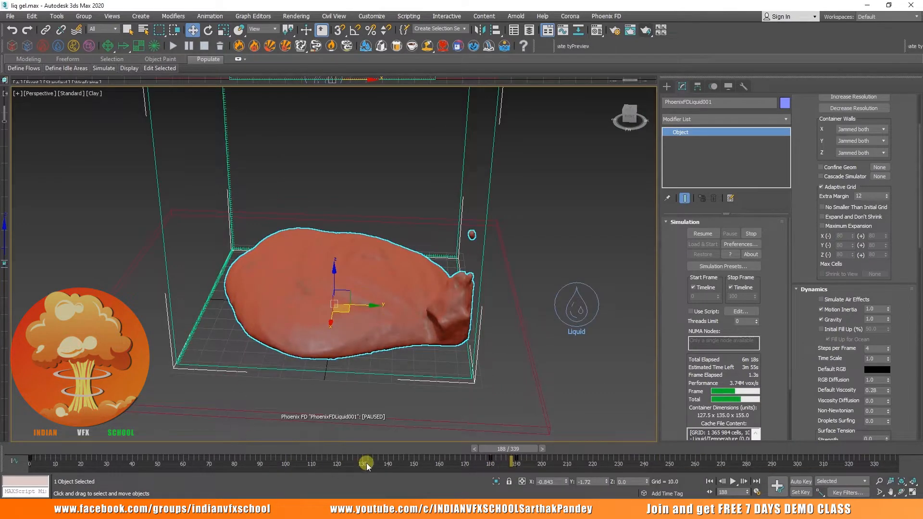
left_click_drag(366, 465, 488, 449)
key("w")
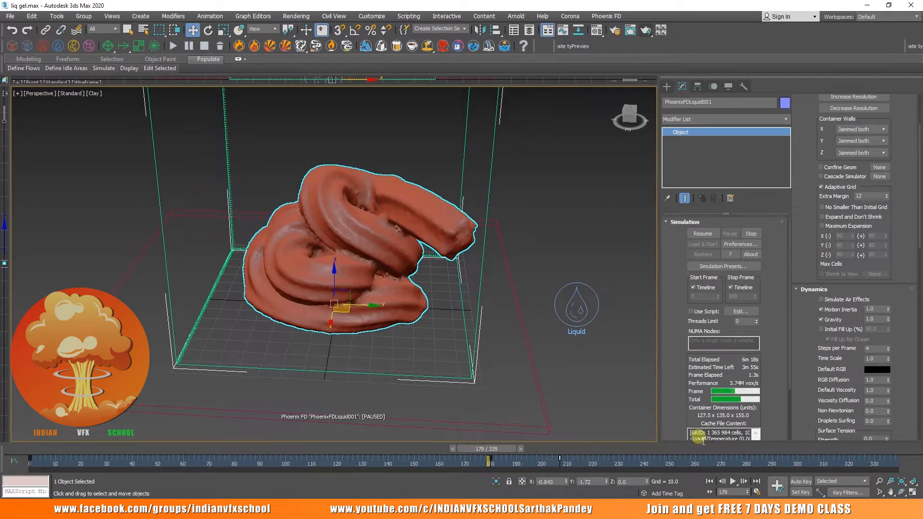
scroll(824, 361, "down", 5)
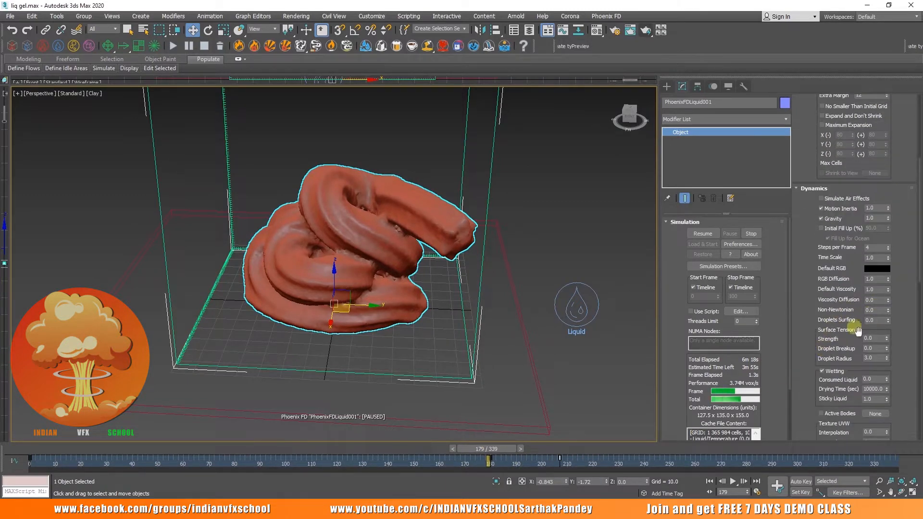
mouse_move(497, 448)
left_mouse_down()
mouse_move(559, 451)
mouse_move(570, 462)
mouse_move(491, 451)
mouse_move(500, 451)
left_mouse_up()
key("w")
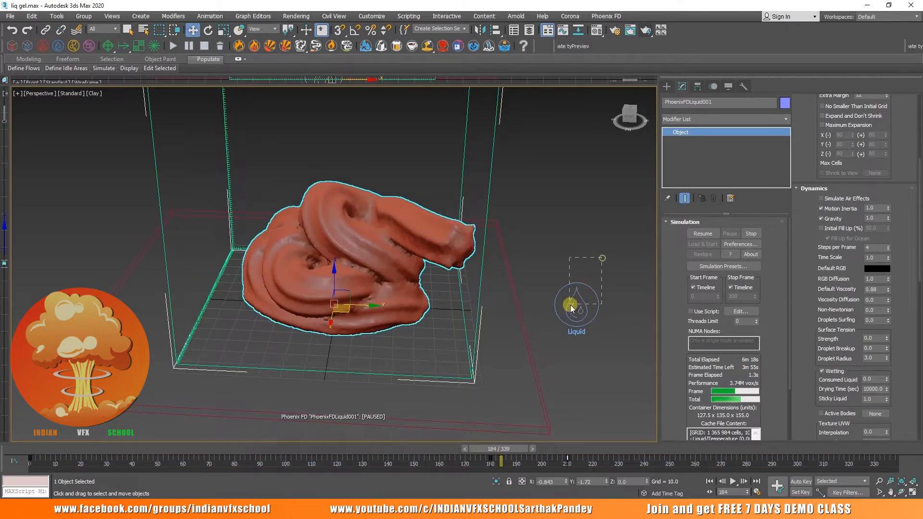
Shift the liquid source's Outgoing Velocity keys to about frames 142 and 152, checking the stream at frames 157 and 134
left_click(572, 307)
scroll(553, 291, "down", 5)
scroll(537, 299, "up", 2)
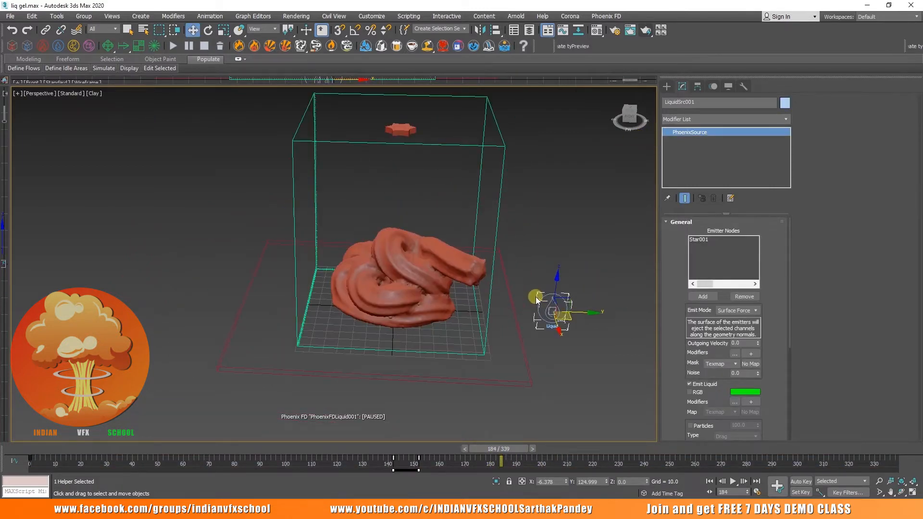
left_click_drag(197, 450, 432, 454)
key("w")
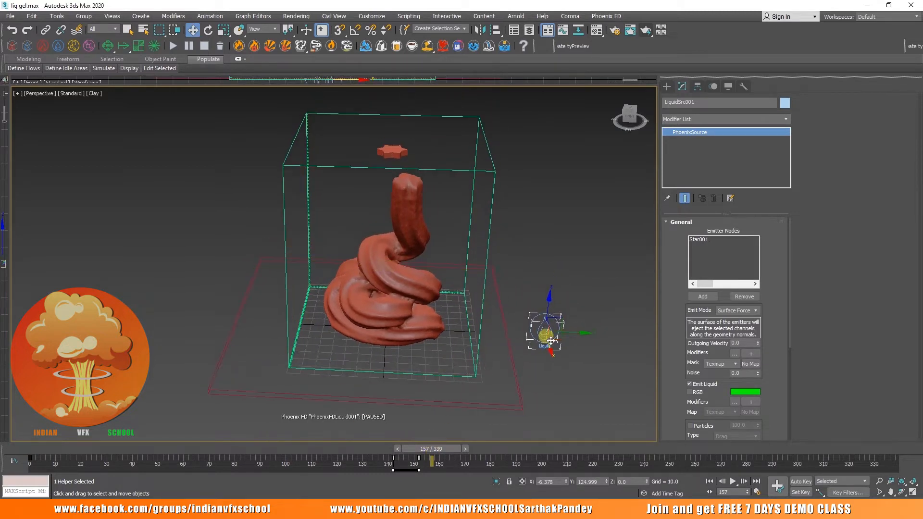
scroll(541, 350, "up", 3)
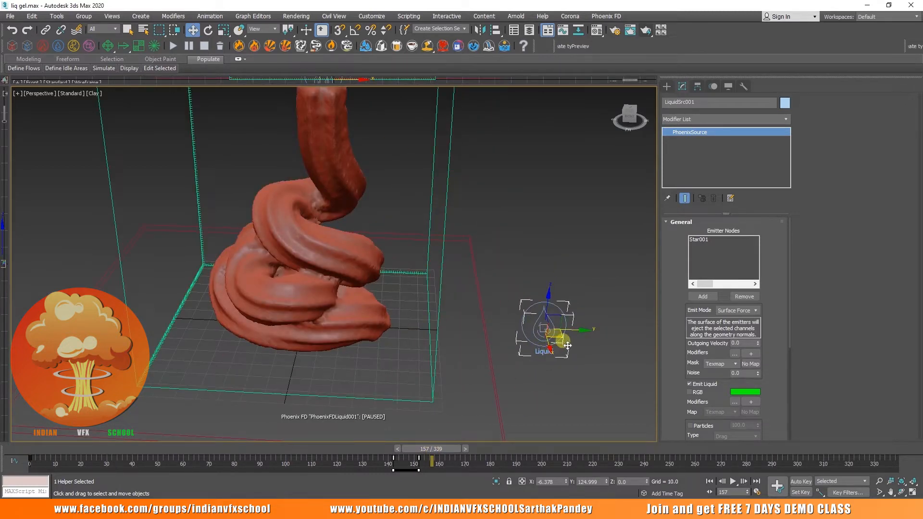
left_click_drag(437, 447, 370, 448)
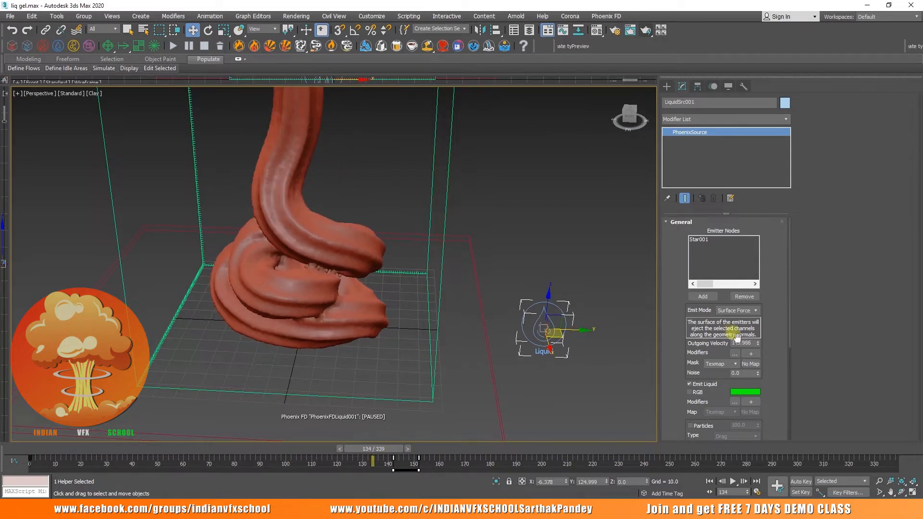
left_click_drag(435, 456, 417, 459)
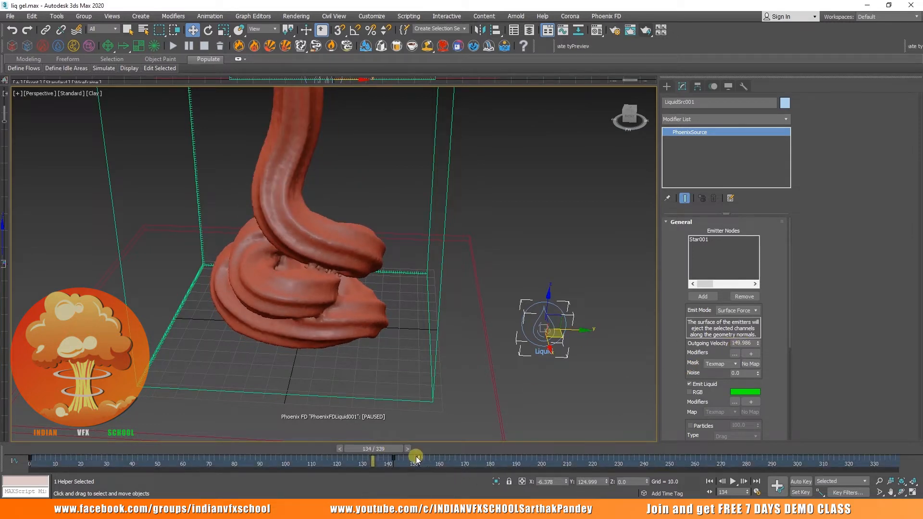
scroll(497, 257, "down", 3)
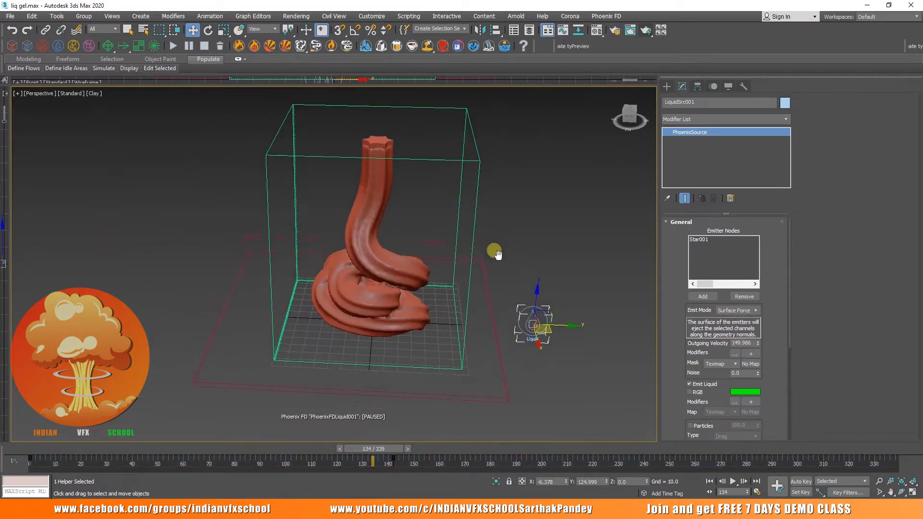
Select the star emitter at frame 140, turn on Auto Key and key its scale at 100
left_click(377, 143)
left_click_drag(385, 451, 405, 452)
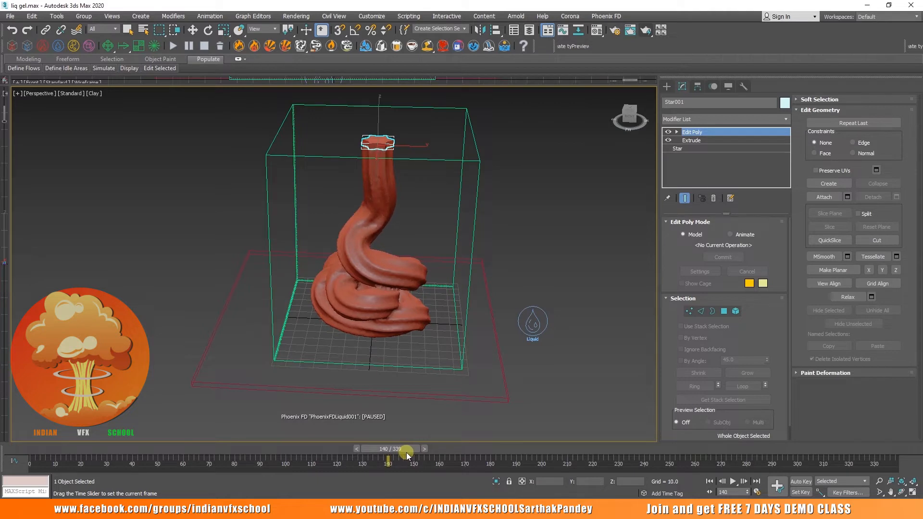
key("w")
left_click(801, 481)
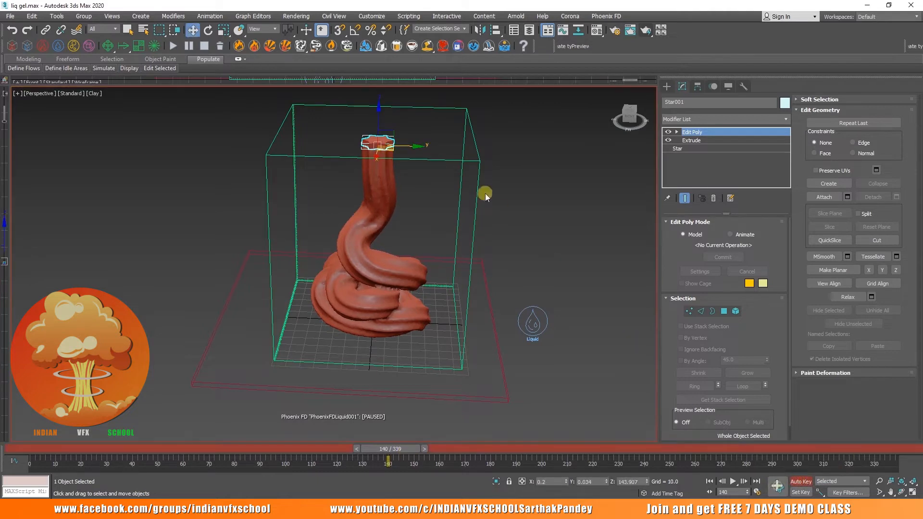
left_click(225, 30)
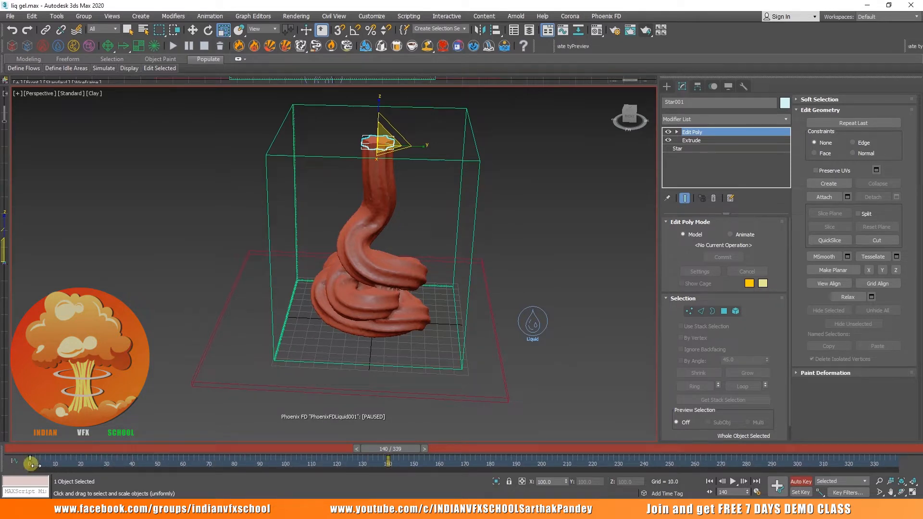
left_click(330, 503)
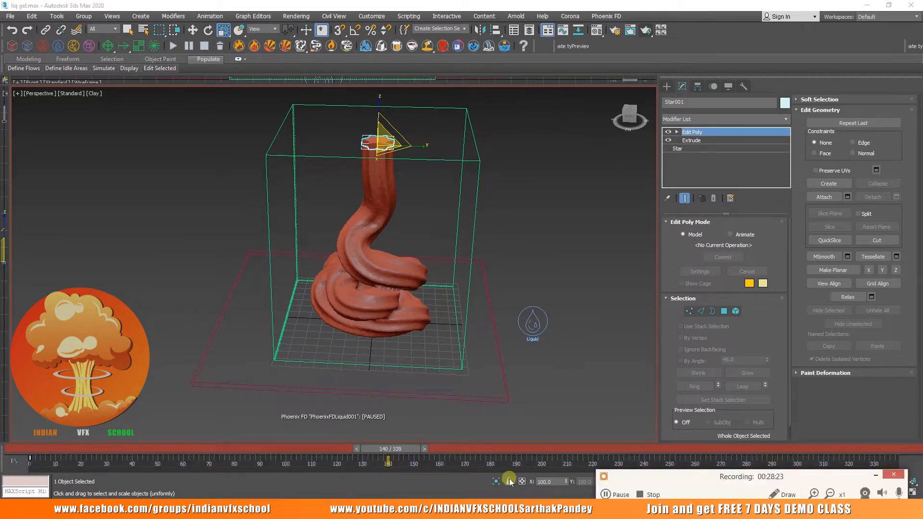
left_click(873, 476)
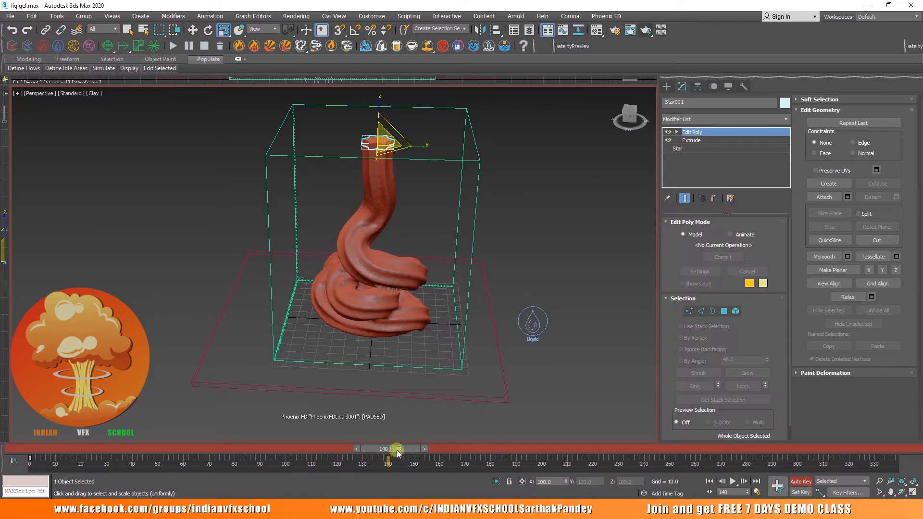
Scale the star emitter uniformly down to 0 at frame 156, and turn Auto Key off
left_click_drag(420, 448, 446, 451)
key("r")
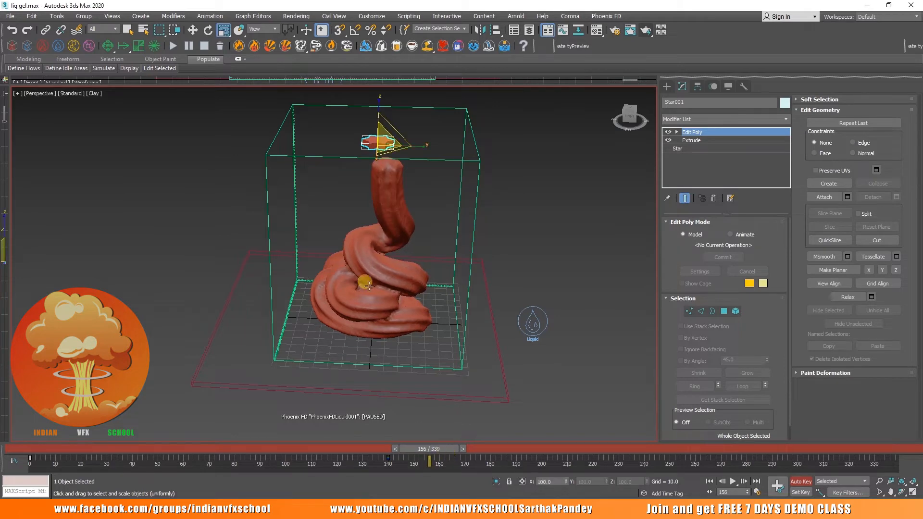
middle_click_drag(367, 283, 369, 318, "alt")
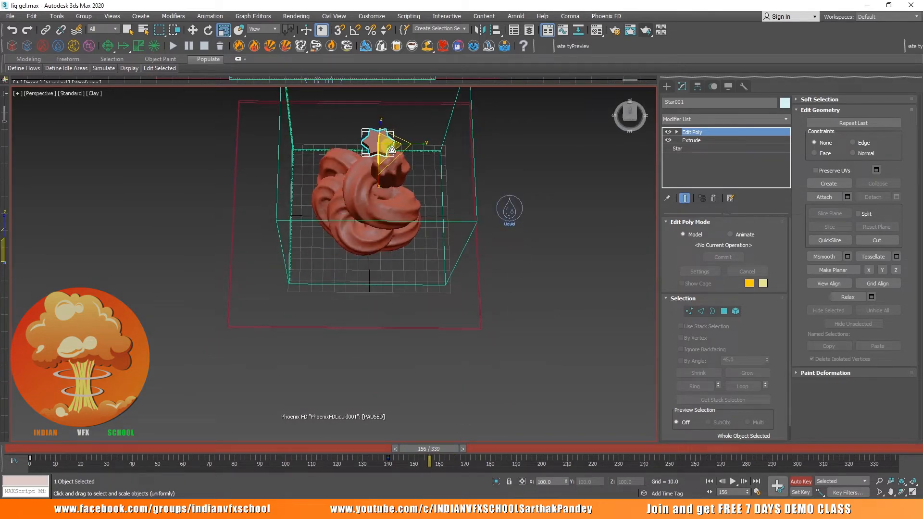
left_click_drag(392, 150, 391, 210)
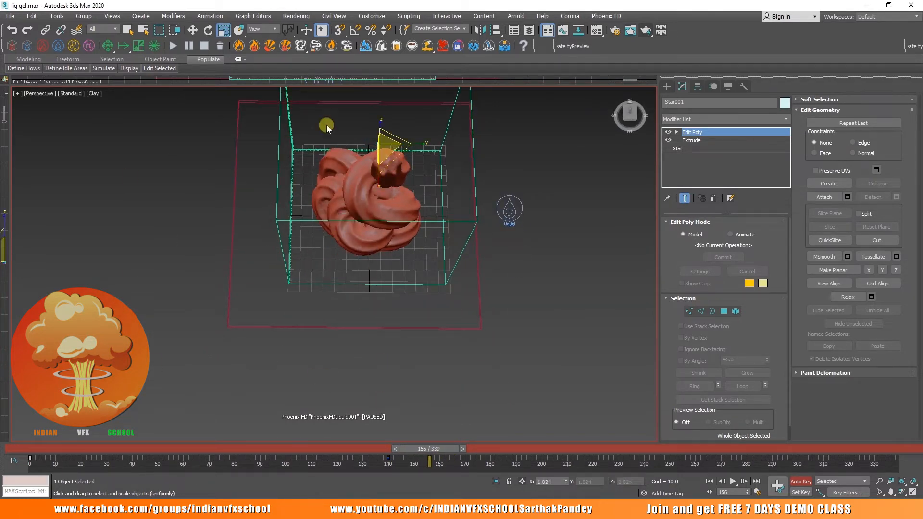
left_click_drag(795, 415, 794, 414)
left_click_drag(205, 398, 205, 398)
key("ctrl+z")
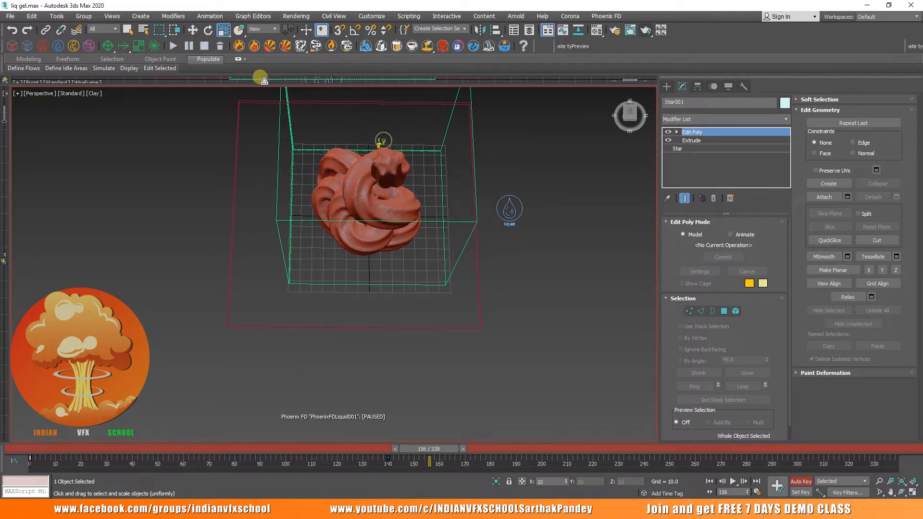
left_click(793, 482)
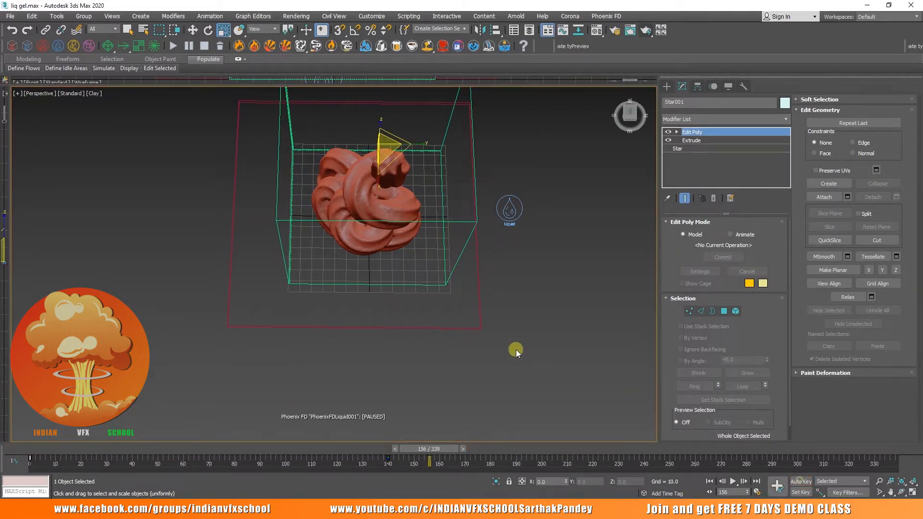
Check the gel mesh around frame 160, select the liquid simulator and rerun the simulation to about frame 207
middle_click_drag(515, 350, 414, 359, "alt")
left_click_drag(243, 452, 441, 450)
middle_click_drag(423, 363, 350, 264, "alt")
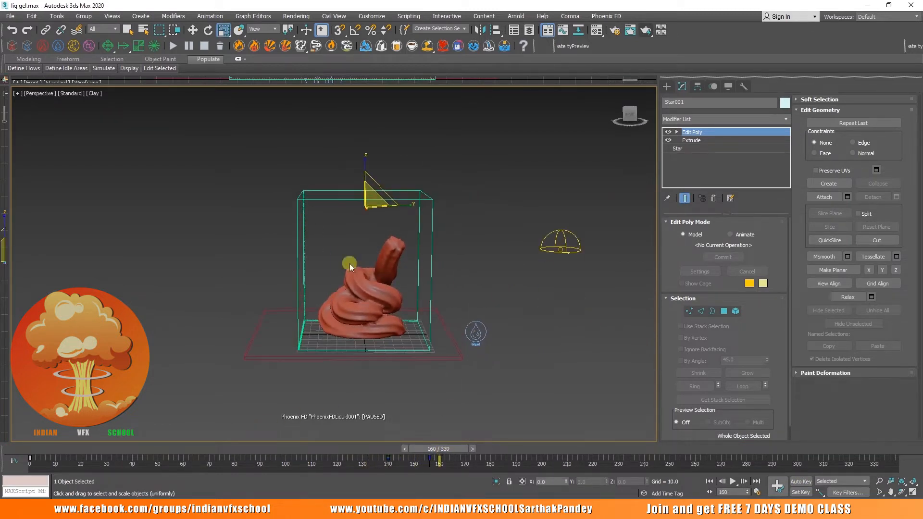
left_click(198, 32)
left_click(417, 216)
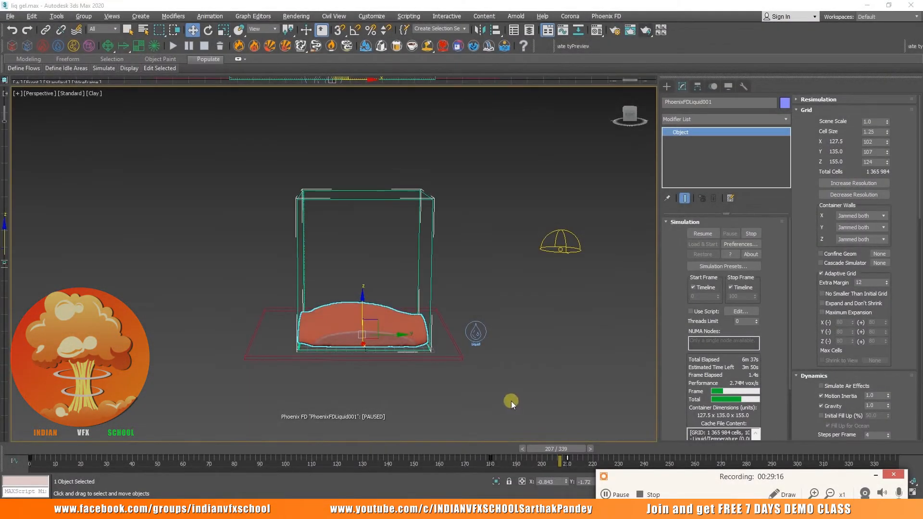
Scrub through the simulated gel mesh from the front and from above, stopping at frames 195 and 209
scroll(469, 414, "up", 4)
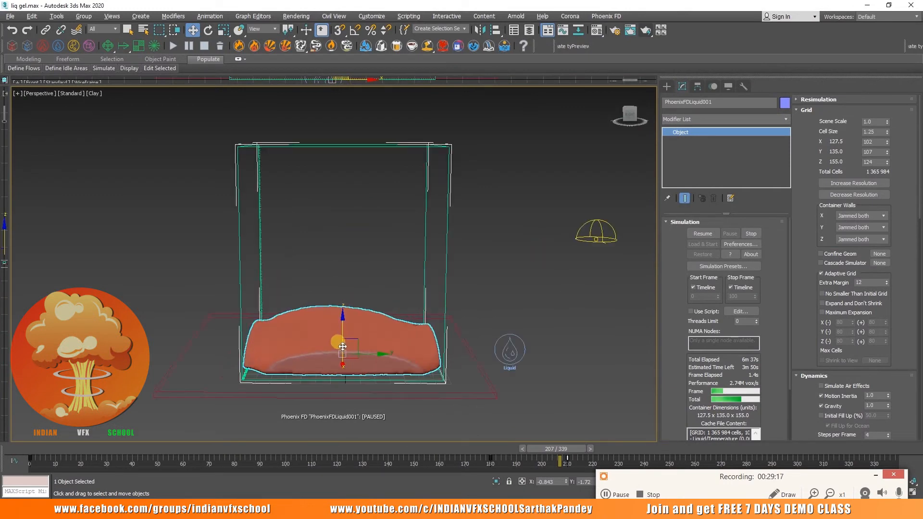
left_click(473, 294)
left_click_drag(158, 447, 527, 449)
key("w")
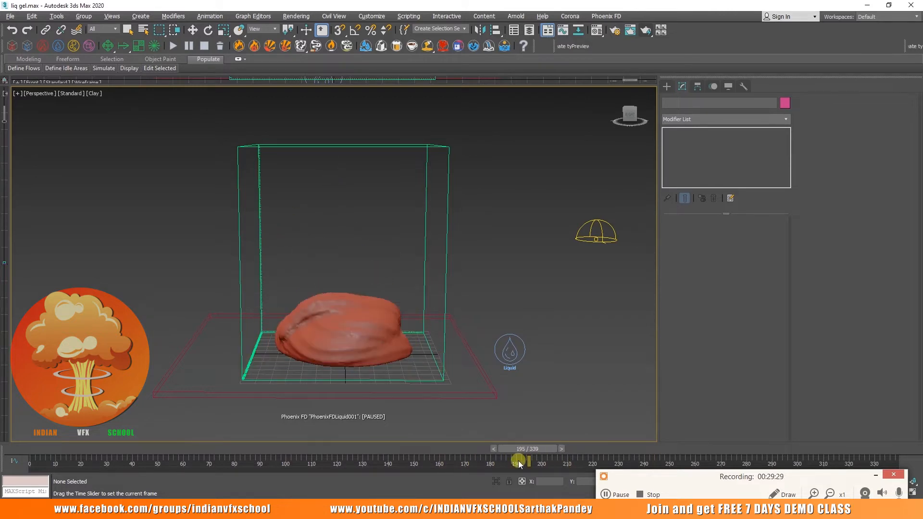
left_click(345, 350)
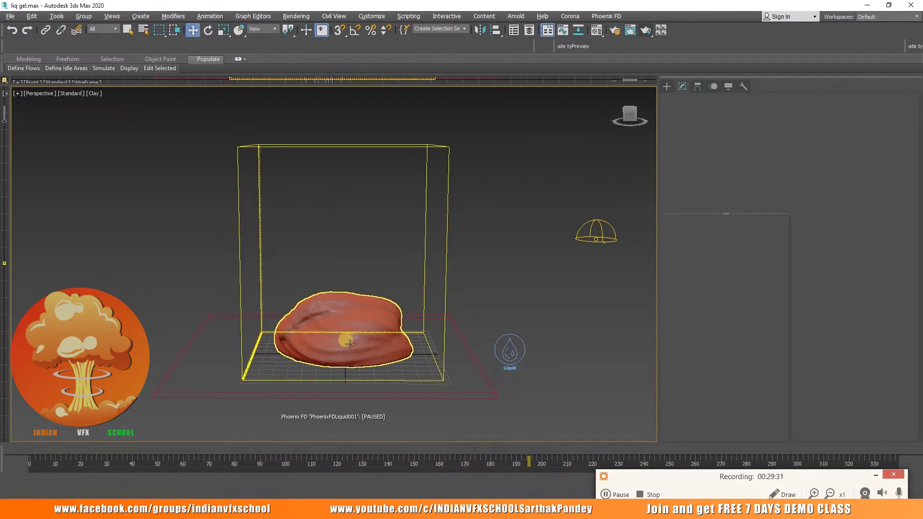
middle_click_drag(361, 319, 334, 366, "alt")
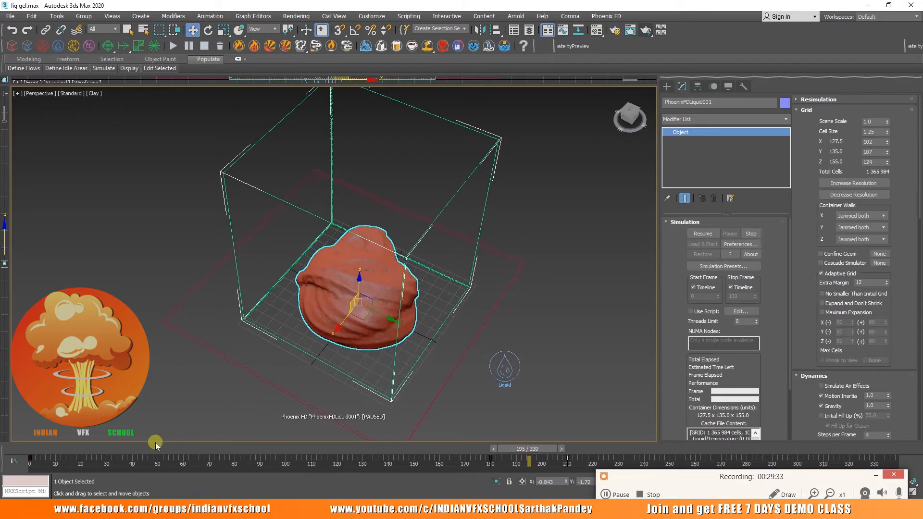
left_click_drag(113, 451, 565, 448)
key("w")
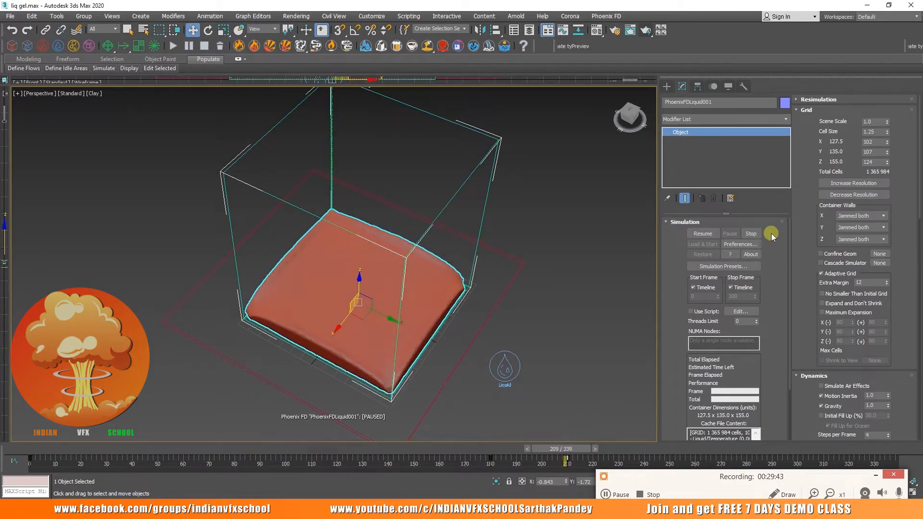
Stop the paused simulation and raise the liquid simulator's grid resolution to a cell size of 0.8
left_click(753, 233)
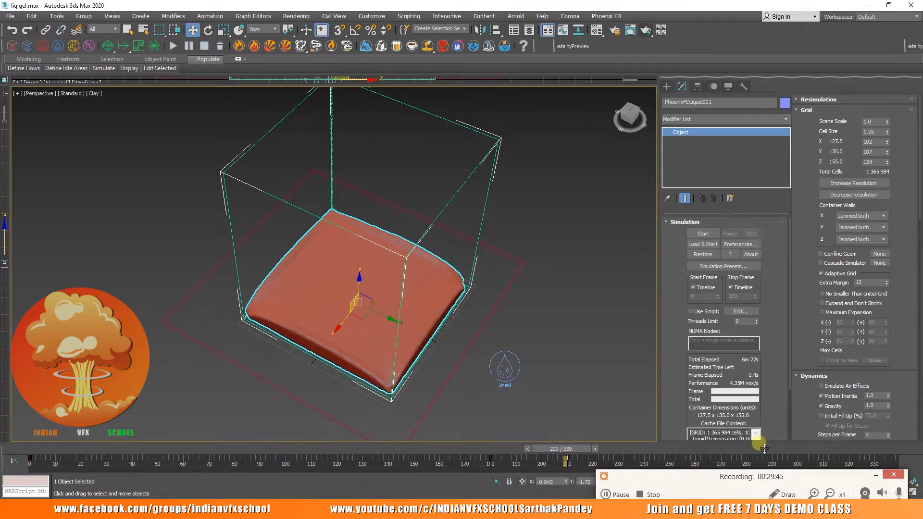
left_click(850, 181)
left_click(851, 185)
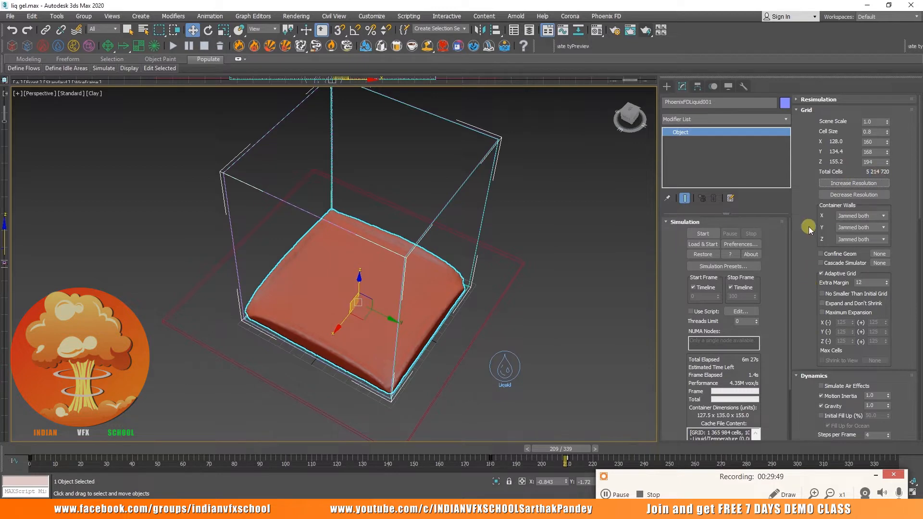
scroll(805, 313, "down", 4)
scroll(832, 154, "up", 2)
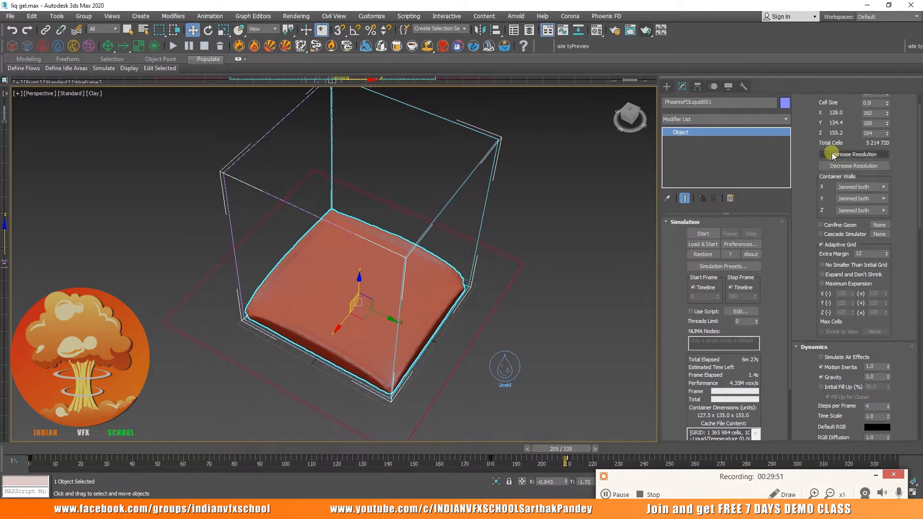
left_click(841, 155)
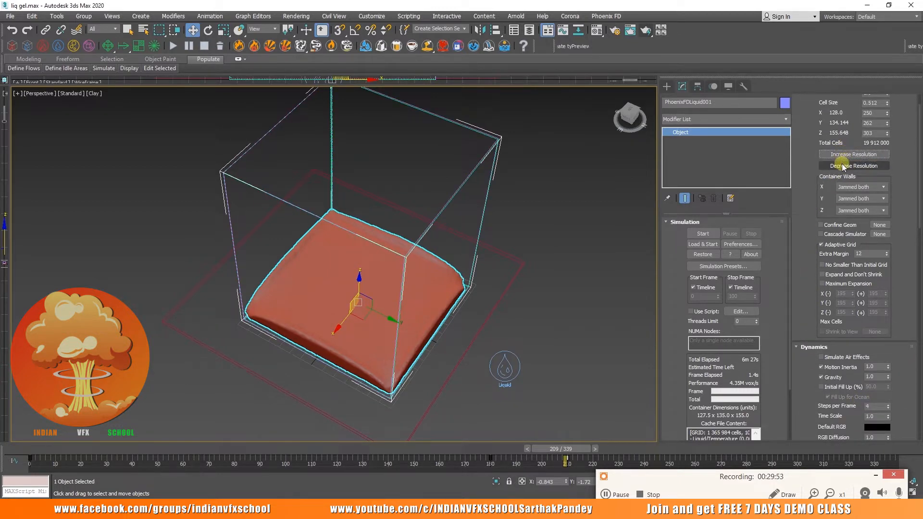
left_click(849, 167)
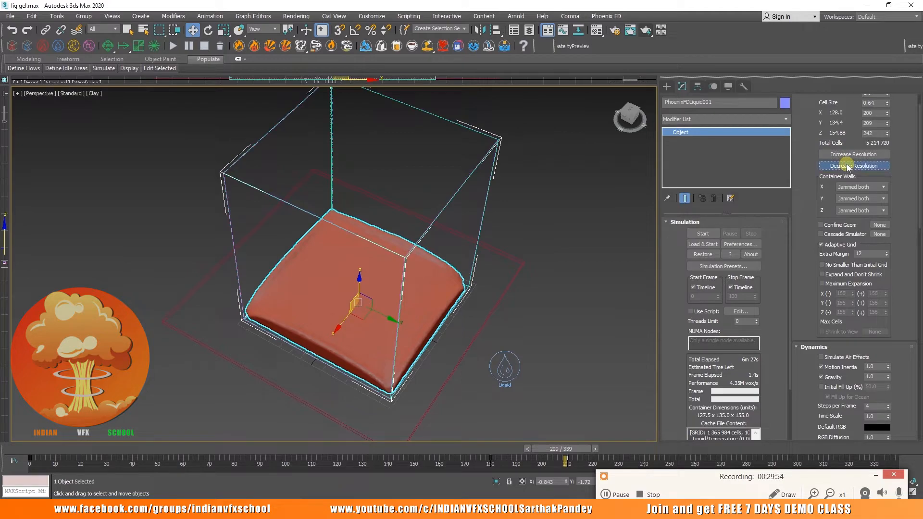
Start the higher-resolution simulation, pause it after about frame 113, and check the gel mesh at frame 98
left_click(702, 233)
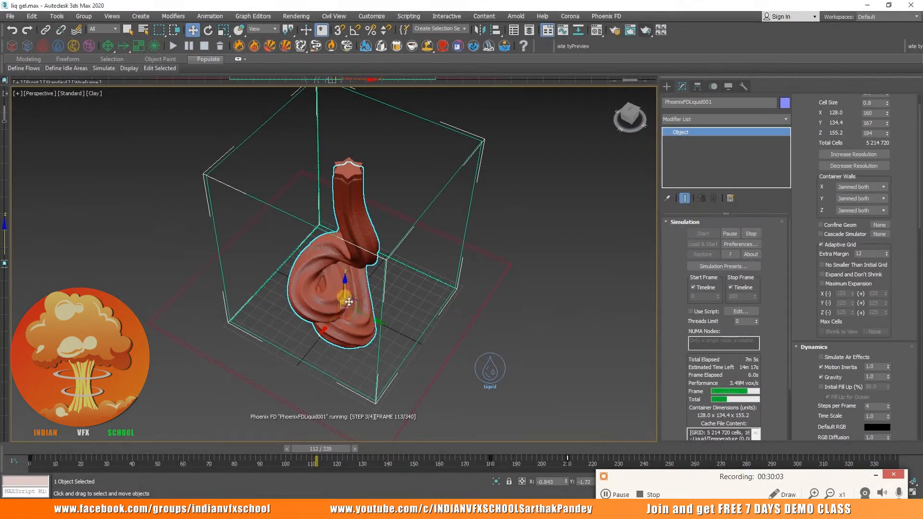
middle_click_drag(348, 302, 418, 315)
left_click_drag(127, 445, 287, 462)
left_click(733, 235)
middle_click_drag(318, 375, 555, 370, "alt")
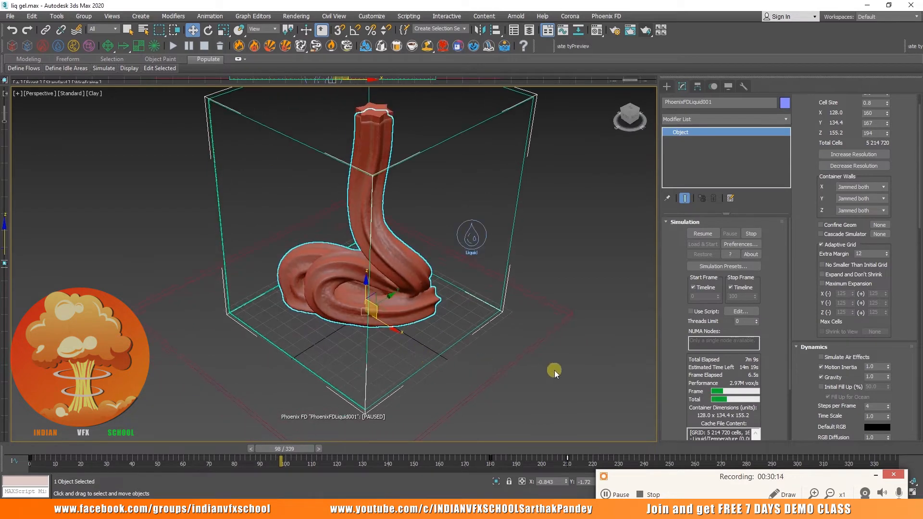
Scale the floor box up uniformly to about 114 percent so it extends well beyond the simulation grid
left_click(491, 397)
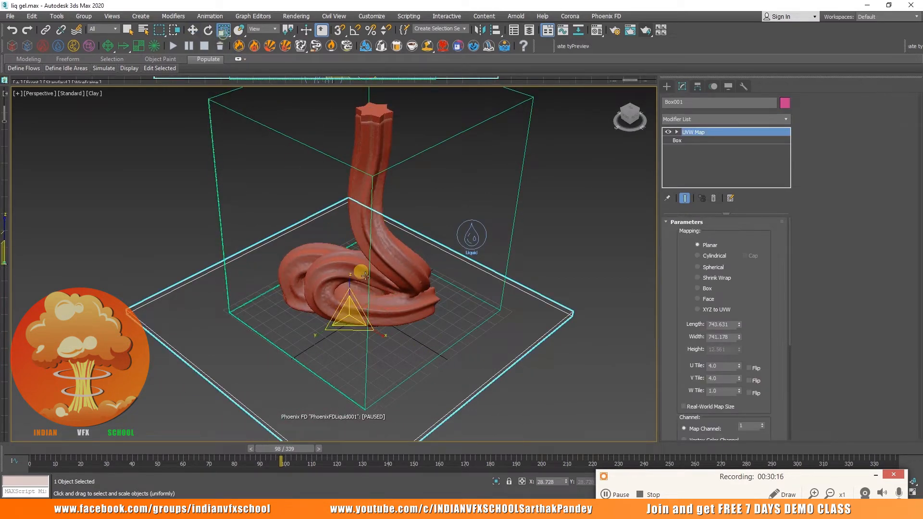
left_click_drag(355, 320, 423, 172)
middle_click_drag(455, 287, 438, 259)
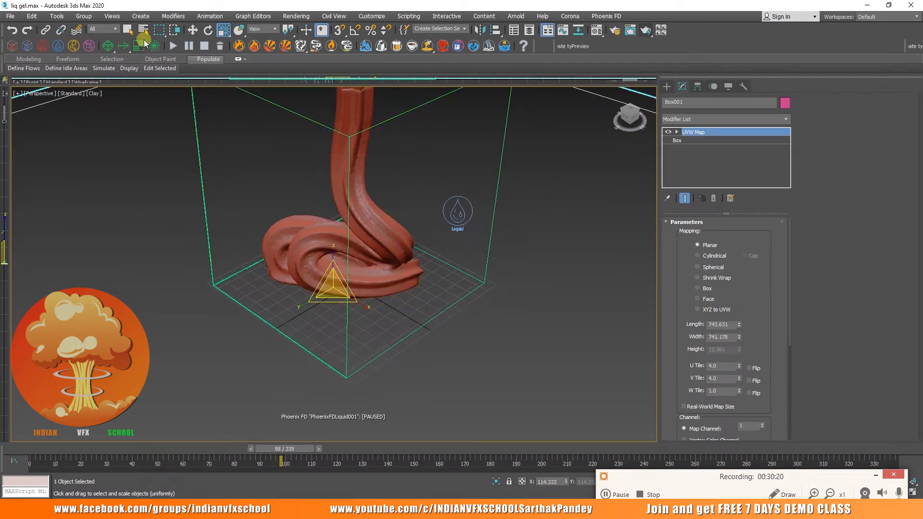
Move the enlarged floor box and, in the Front view, lower it until its upper surface meets the gel's underside
scroll(279, 273, "down", 3)
left_click_drag(331, 285, 349, 227)
middle_click_drag(334, 274, 369, 242, "alt")
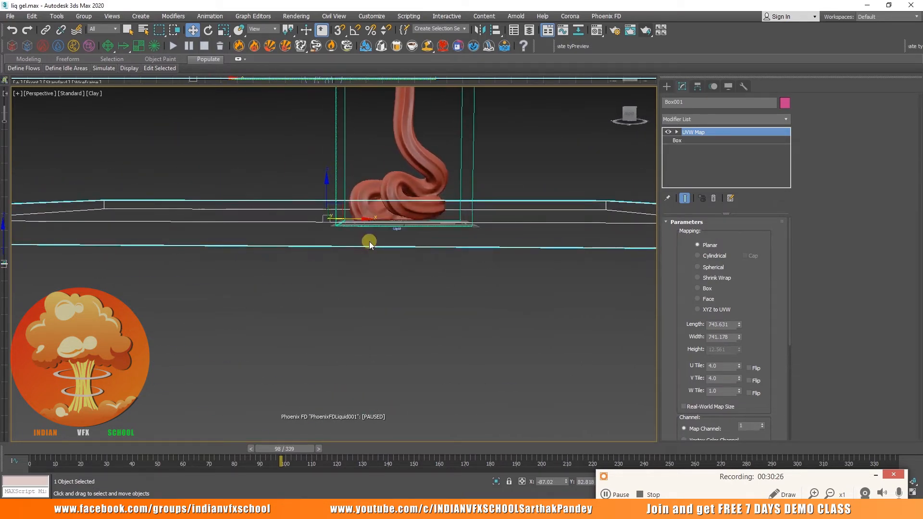
key("f")
scroll(255, 233, "up", 2)
left_click_drag(168, 242, 182, 271)
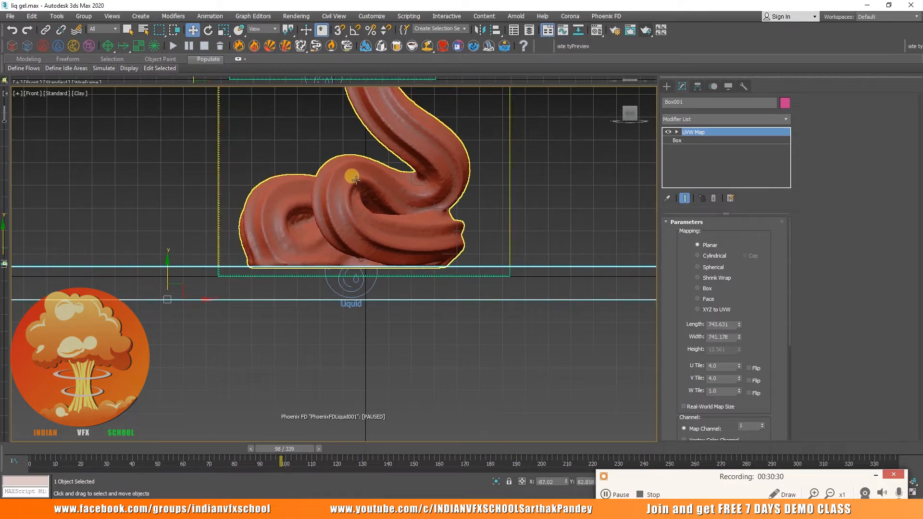
Frame the gel in a raised perspective angle, make a physical camera from that view, and render frame 98
key("p")
scroll(357, 180, "down", 4)
middle_click_drag(364, 181, 394, 304, "alt")
scroll(330, 280, "up", 5)
scroll(341, 313, "down", 3)
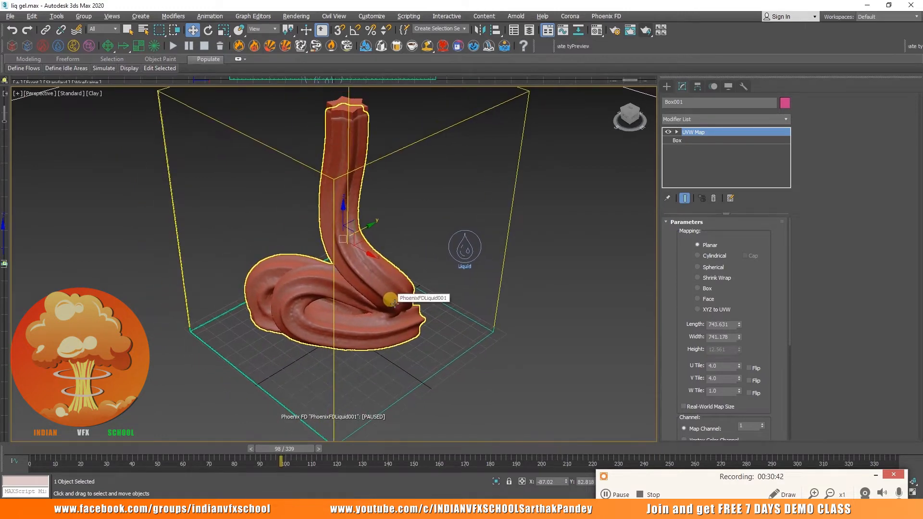
key("c")
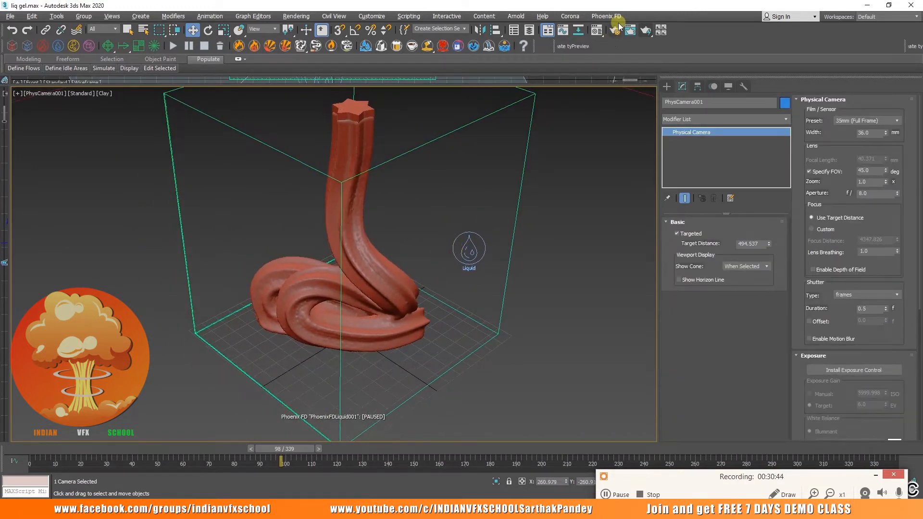
left_click(644, 31)
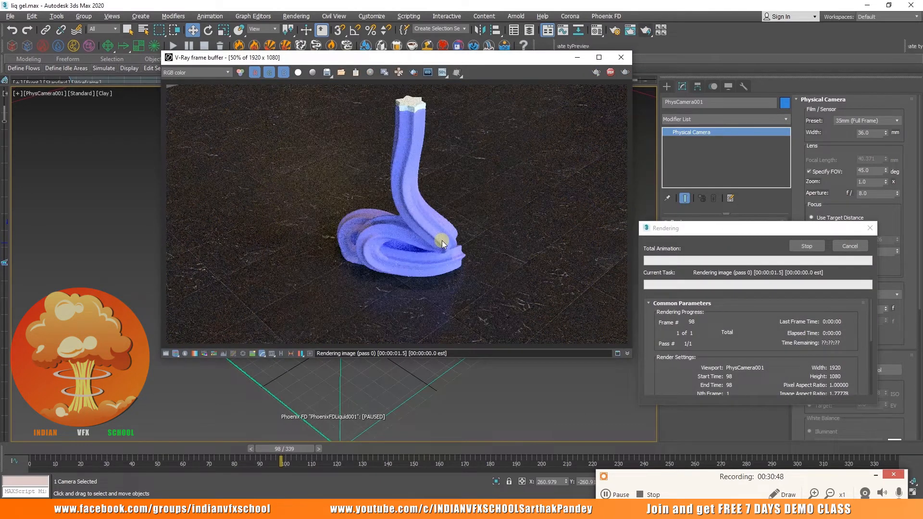
Inspect the gel folds in the V-Ray render at 50% and 100% zoom
scroll(420, 238, "up", 2)
scroll(419, 239, "down", 2)
scroll(384, 229, "up", 1)
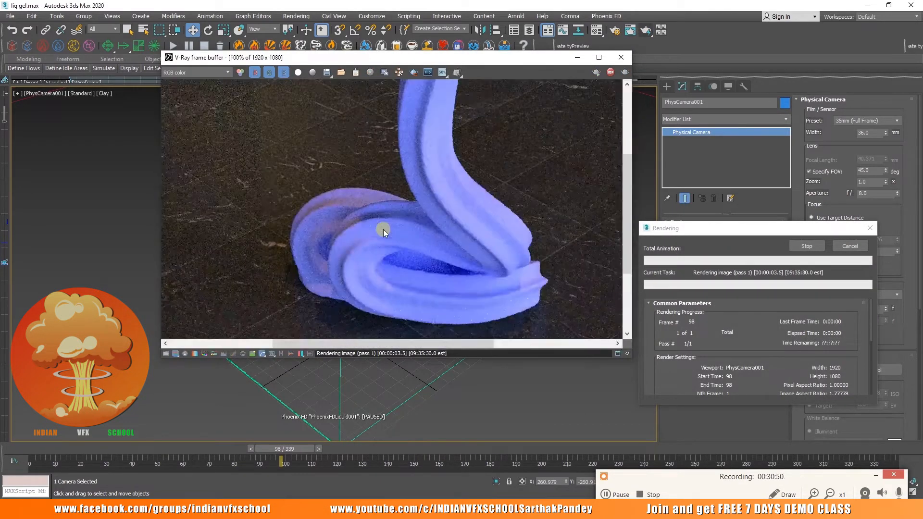
scroll(383, 229, "down", 1)
scroll(384, 216, "up", 1)
scroll(385, 215, "down", 1)
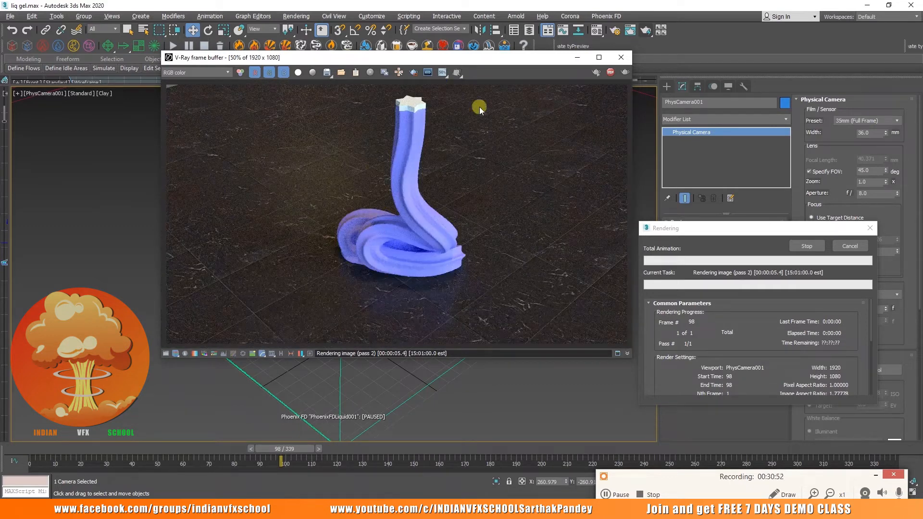
Move the V-Ray frame buffer aside and narrow the command panel to a single column
left_click_drag(523, 59, 362, 62)
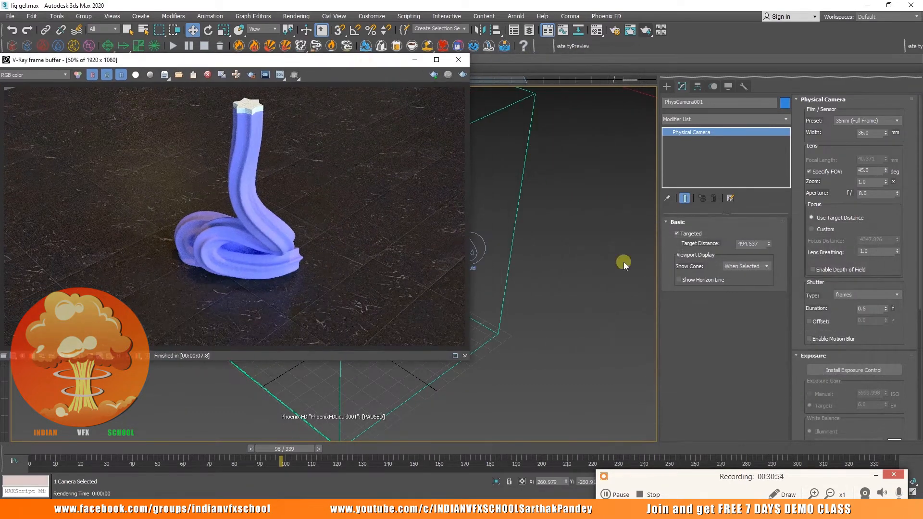
left_click_drag(657, 315, 792, 298)
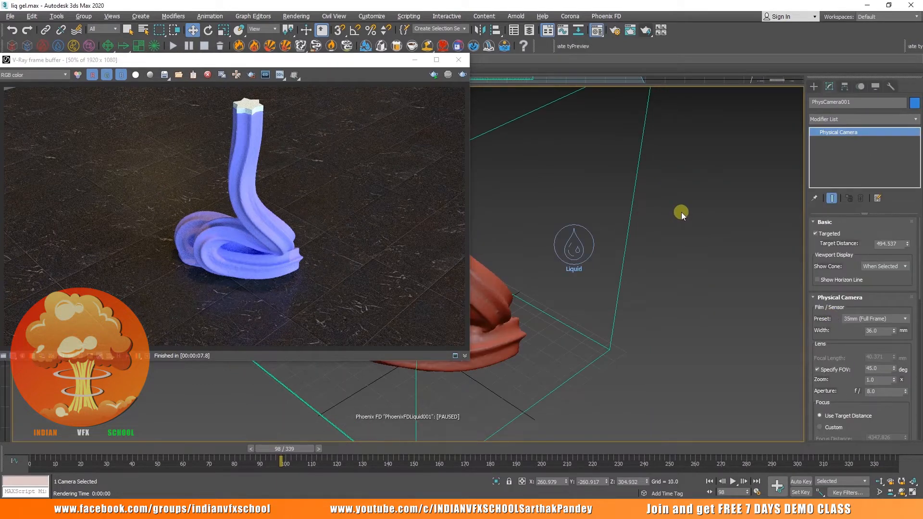
Create a new VRayMtl in the empty material slot beside the black floor material
key("m")
left_click_drag(119, 71, 584, 44)
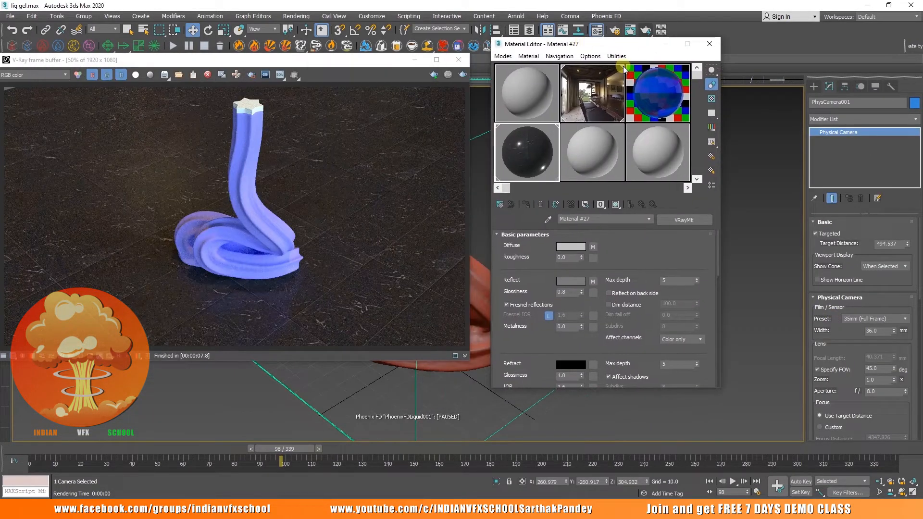
left_click(699, 118)
left_click(600, 96)
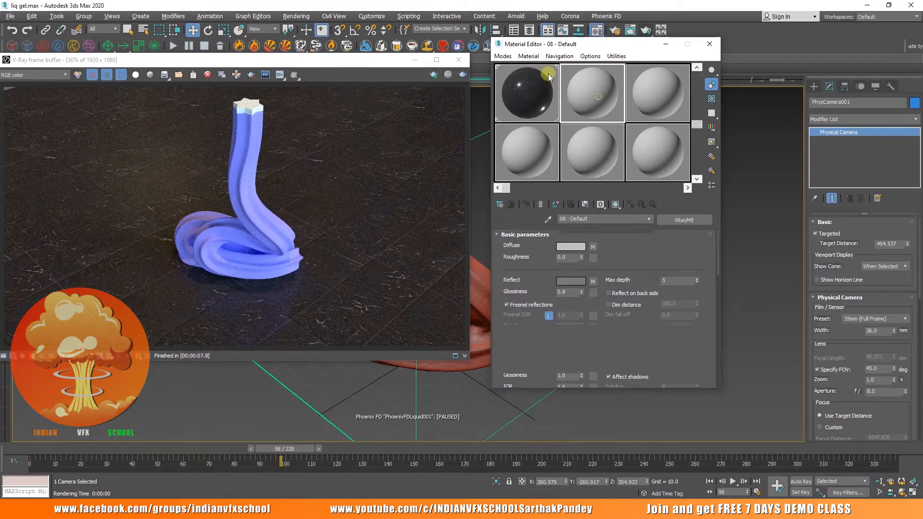
left_click(529, 56)
left_click(541, 68)
type("v")
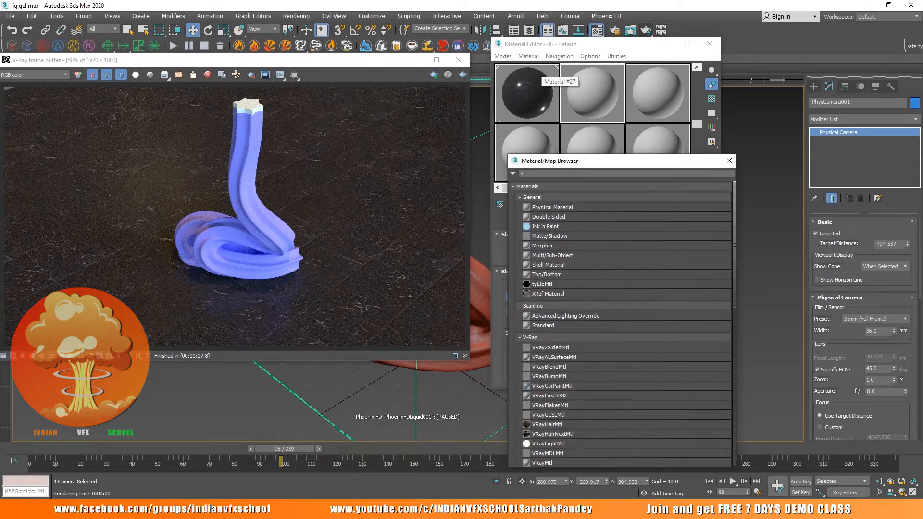
type("raymt")
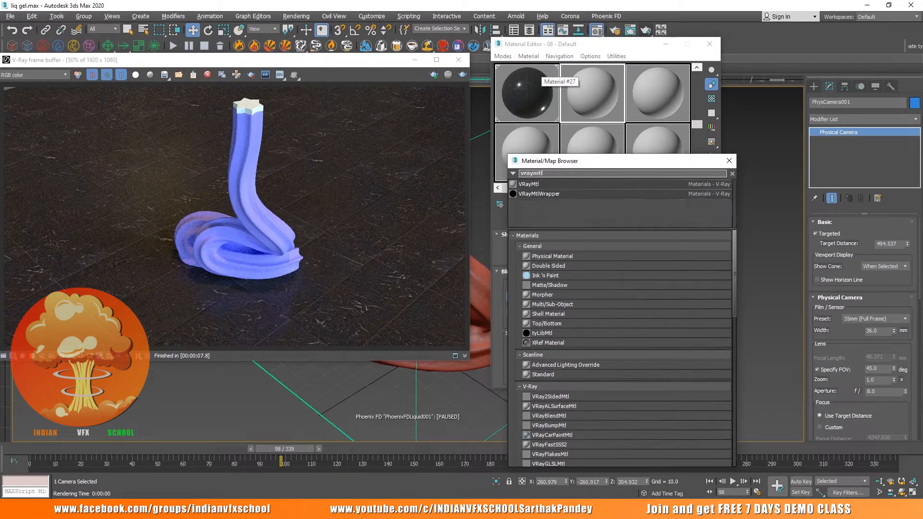
type("l")
double_click(533, 184)
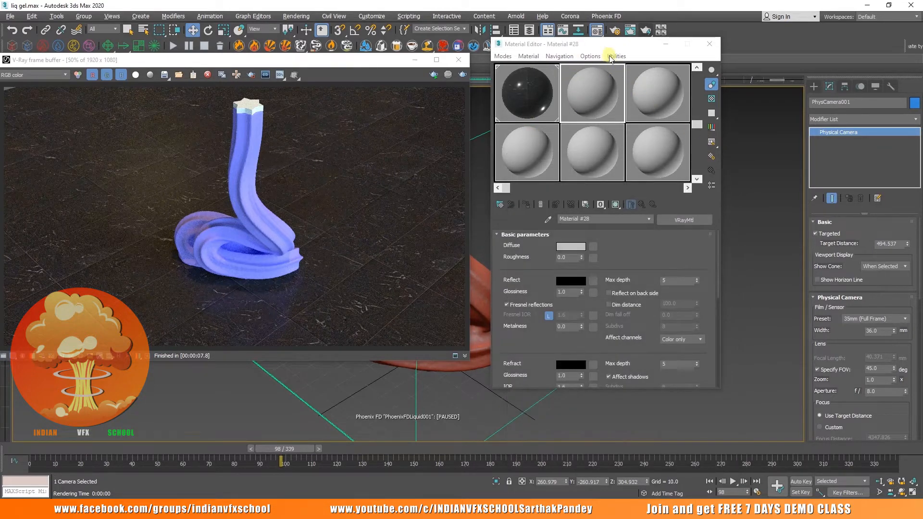
Move the Material Editor clear of the render, start interactive V-Ray rendering of the gel, and save the scene
left_click_drag(607, 48, 707, 52)
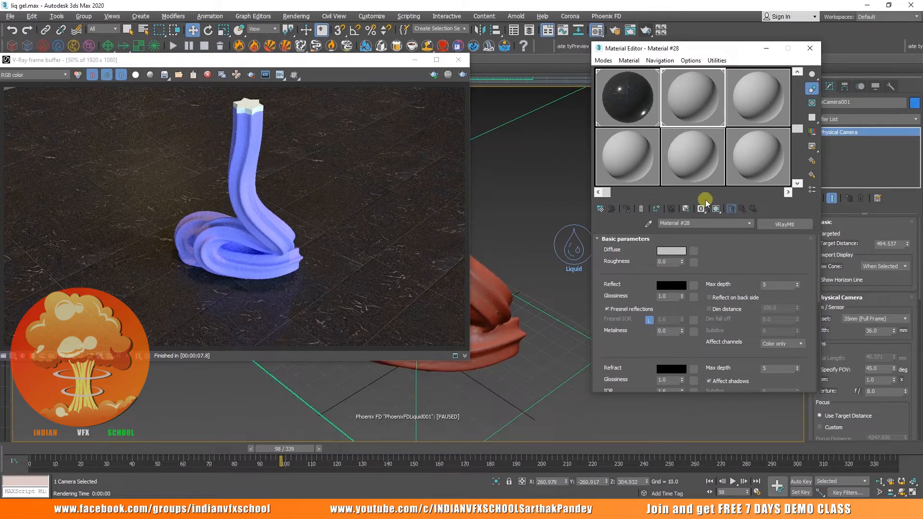
left_click(443, 75)
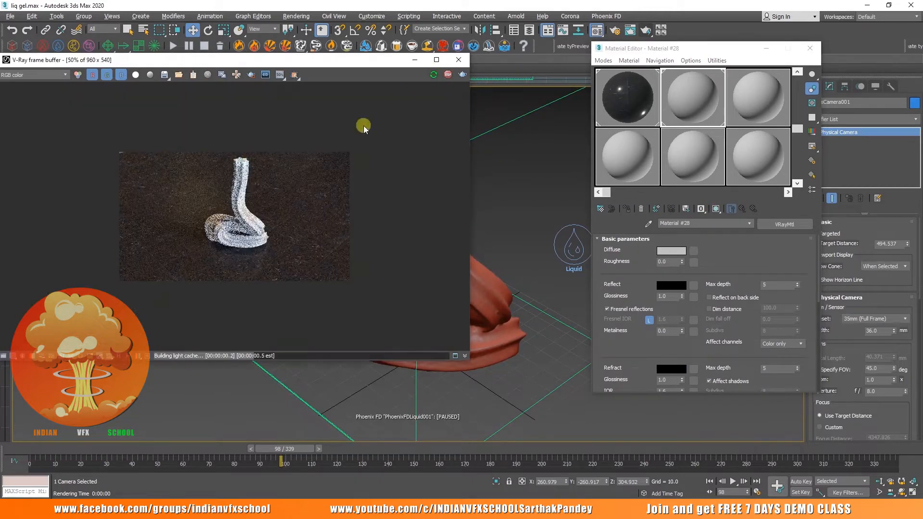
key("ctrl+s")
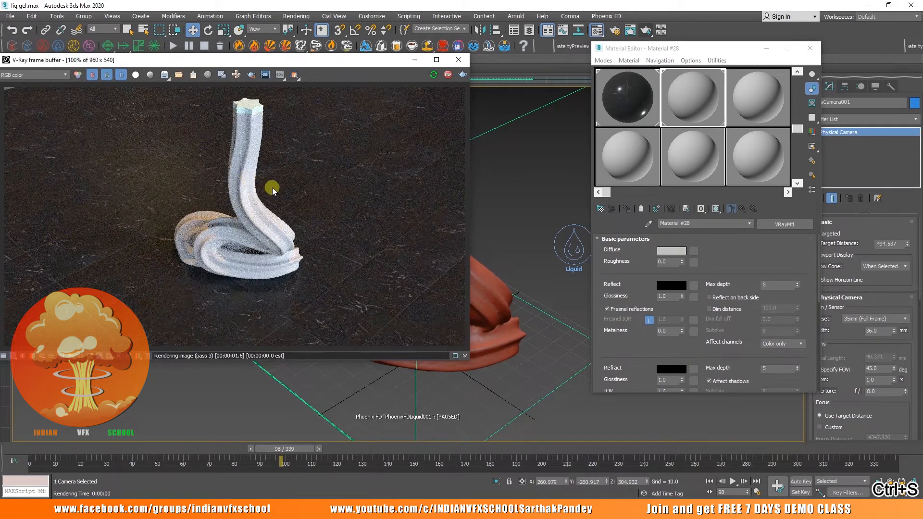
Set the gel material's diffuse color to black and its reflection color to a near-white grey of value 240
left_click(671, 250)
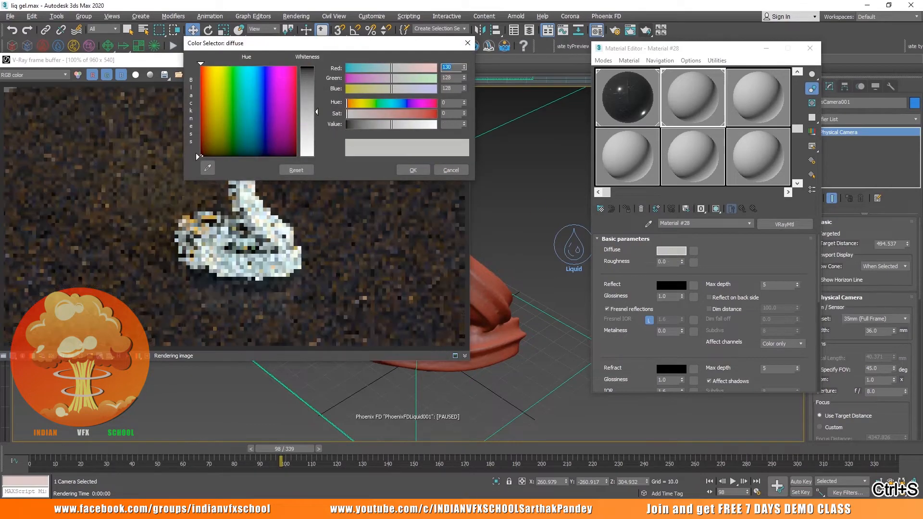
left_click_drag(282, 95, 282, 155)
left_click(413, 170)
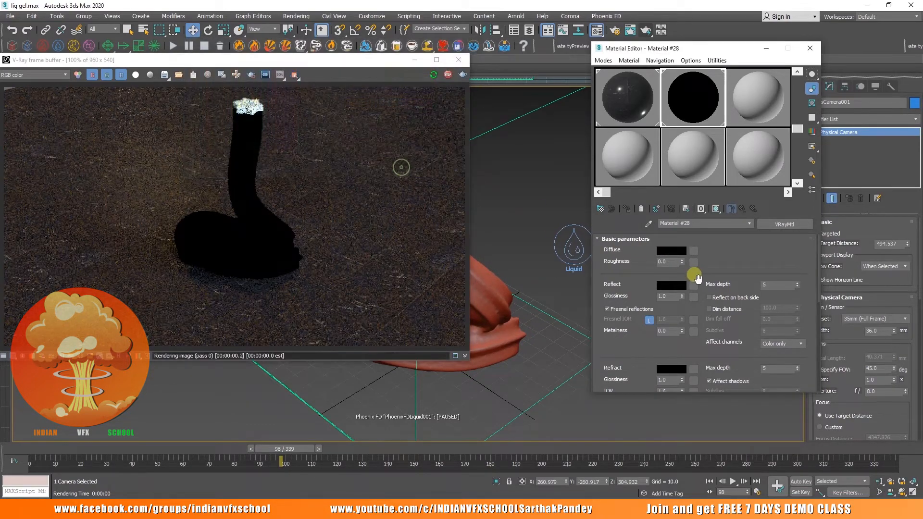
left_click(674, 287)
left_click(195, 153)
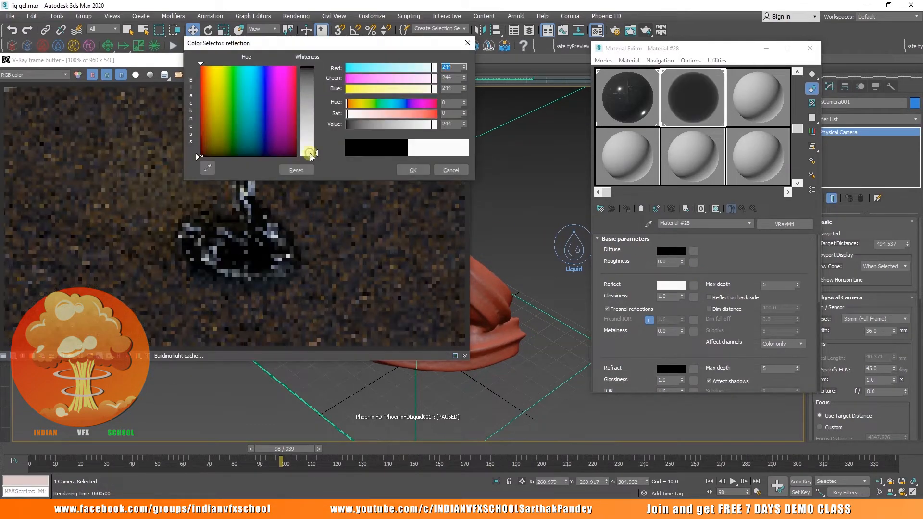
left_click(400, 170)
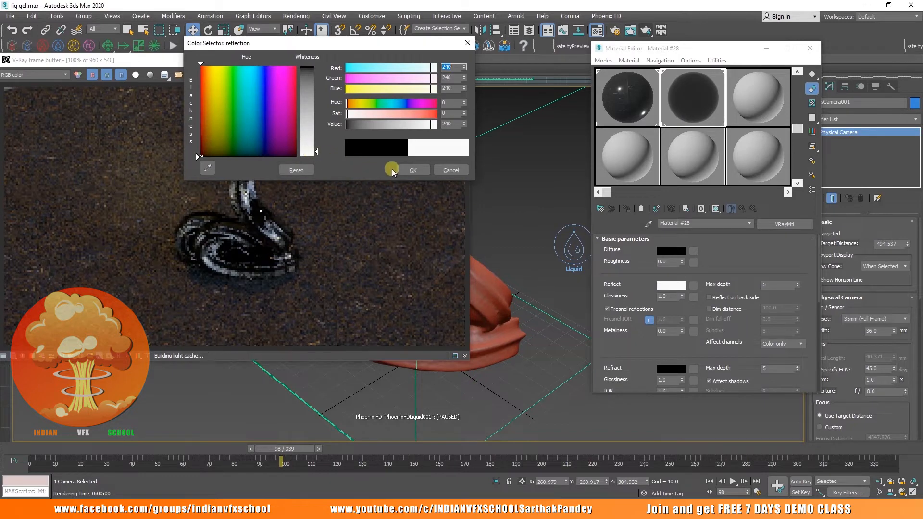
Set the gel material's refraction color to a near-white grey of value 239, checking the transparency in the interactive render
left_click(667, 368)
left_click(311, 154)
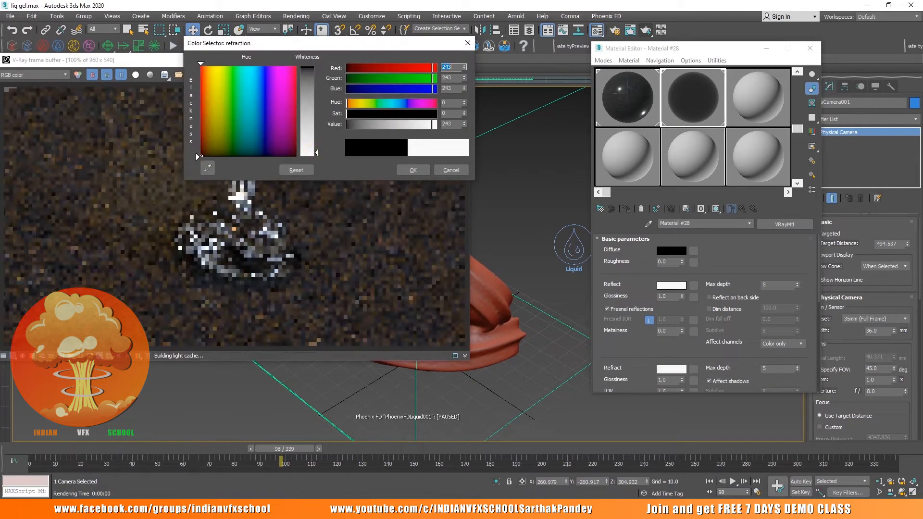
left_click_drag(319, 43, 528, 43)
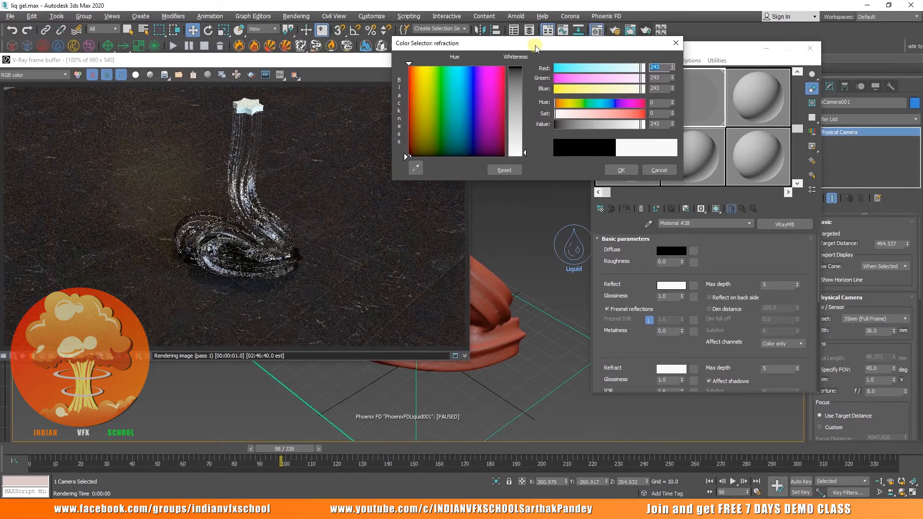
left_click(620, 169)
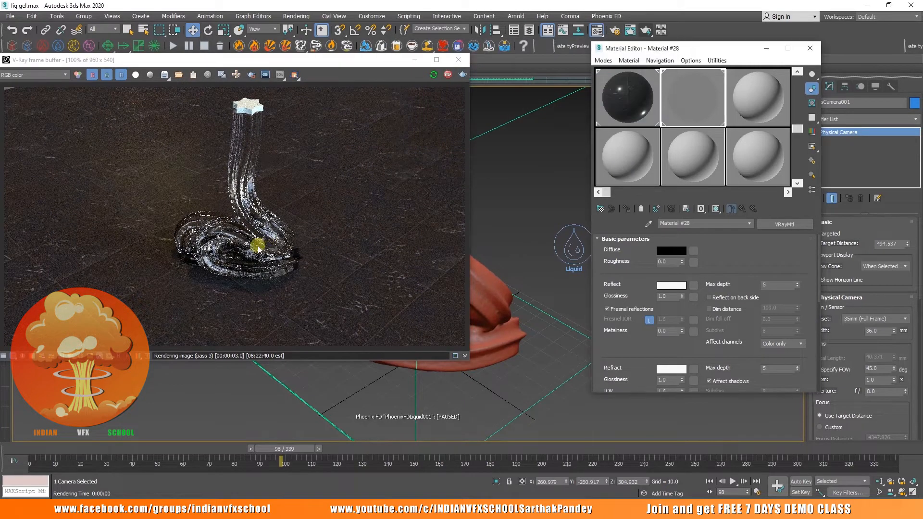
scroll(258, 248, "up", 1)
scroll(258, 247, "down", 1)
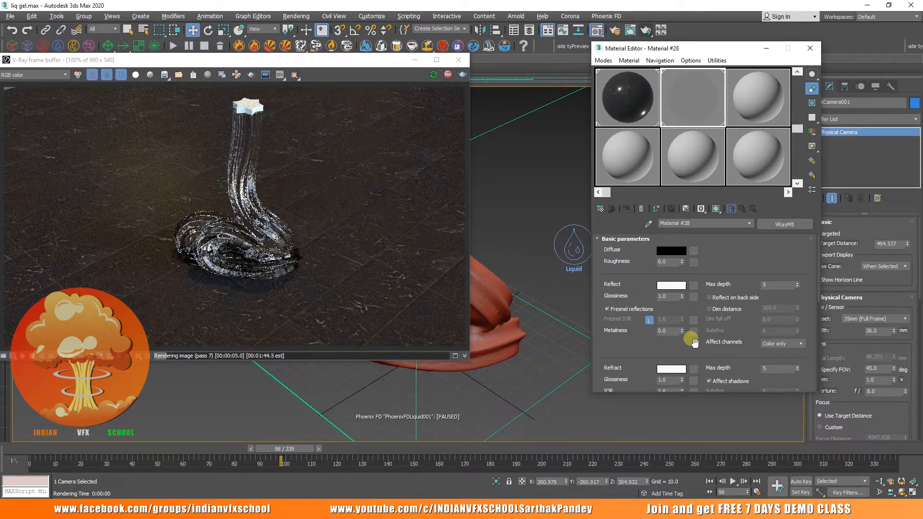
left_click(667, 369)
left_click_drag(532, 147, 532, 144)
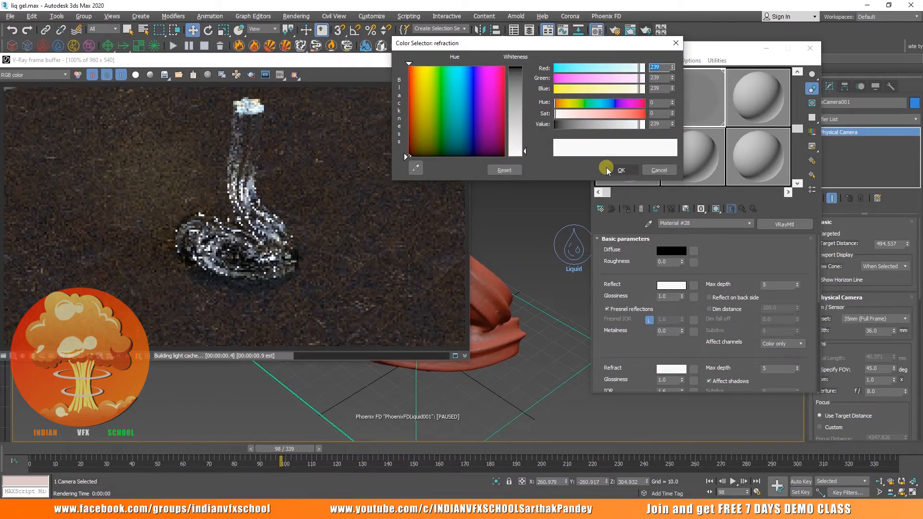
left_click(621, 170)
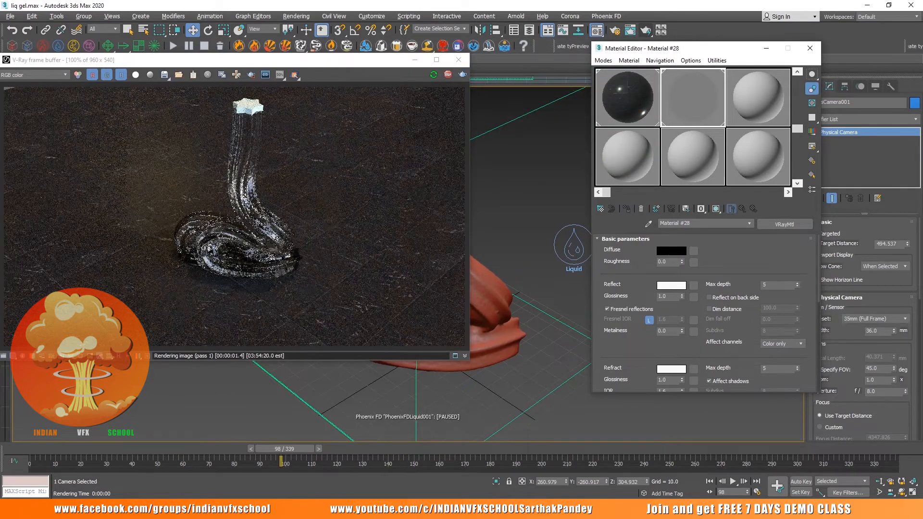
Tint the gel material's refraction fog color light cyan-blue
mouse_move(658, 488)
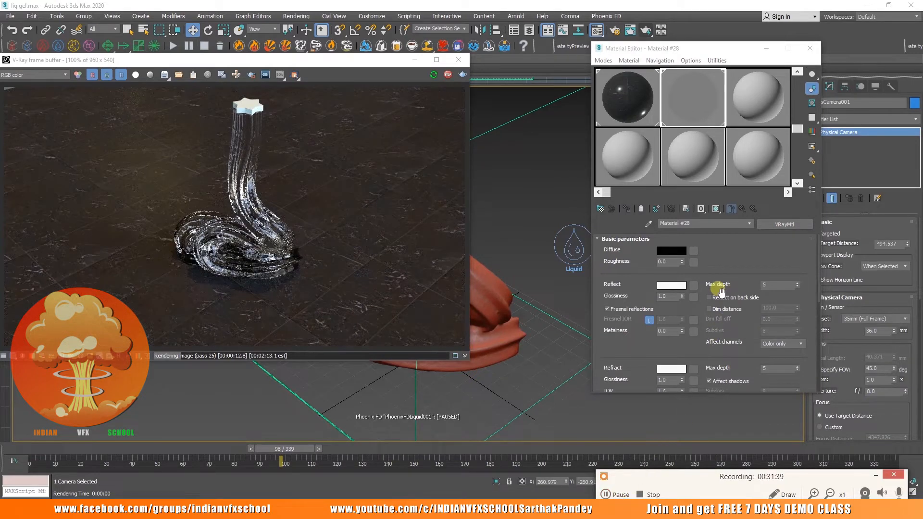
scroll(721, 288, "down", 3)
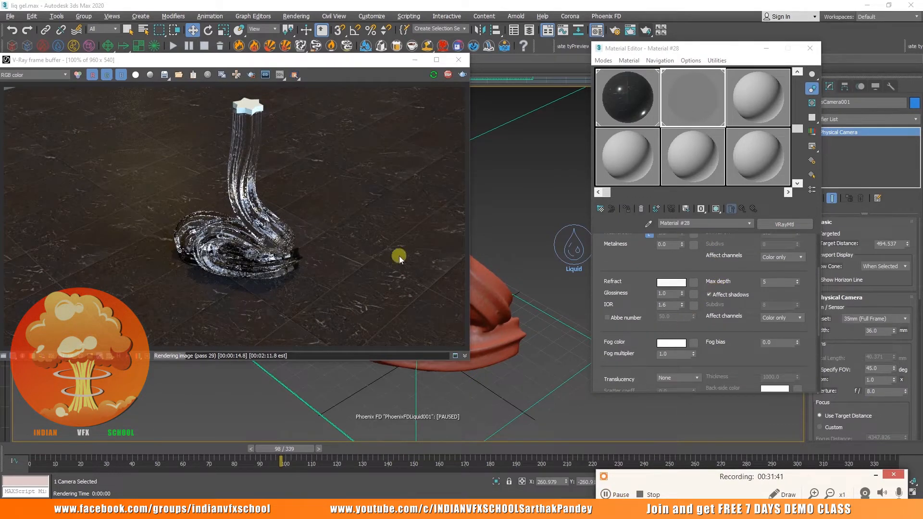
scroll(255, 175, "up", 1)
scroll(203, 181, "down", 1)
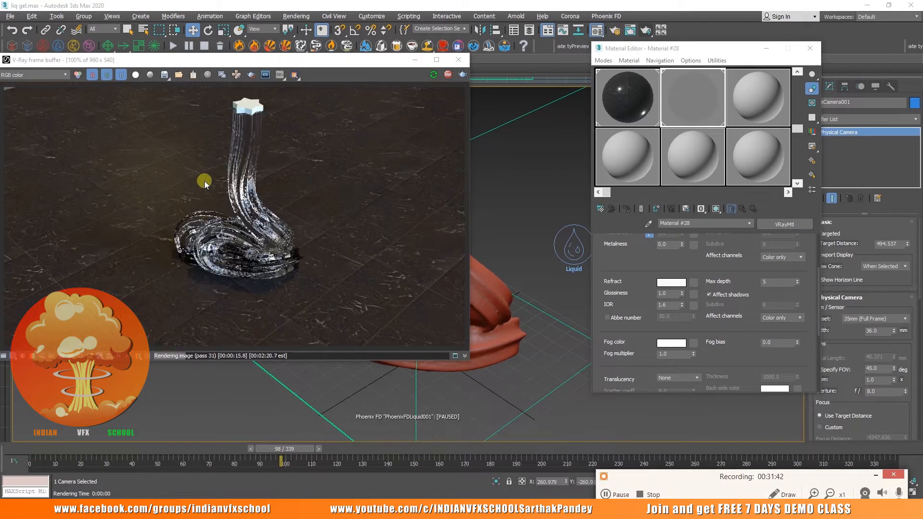
left_click(672, 343)
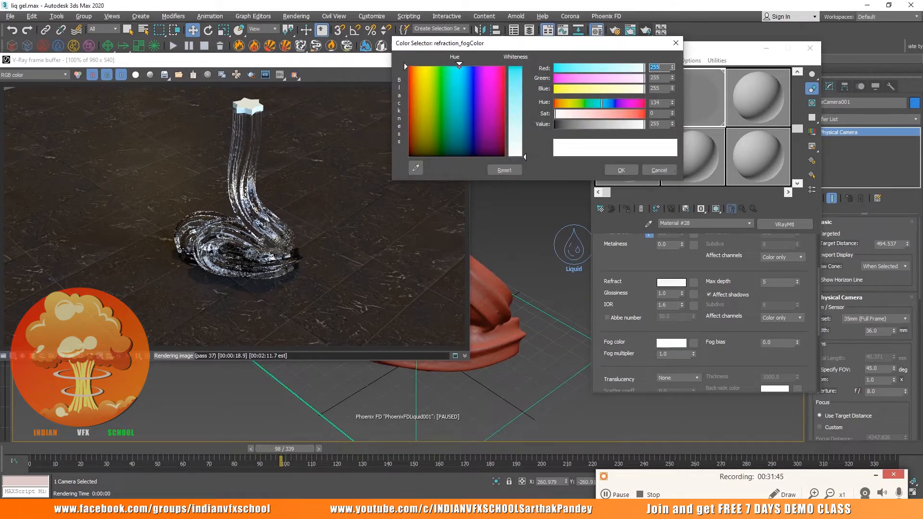
left_click_drag(525, 156, 524, 77)
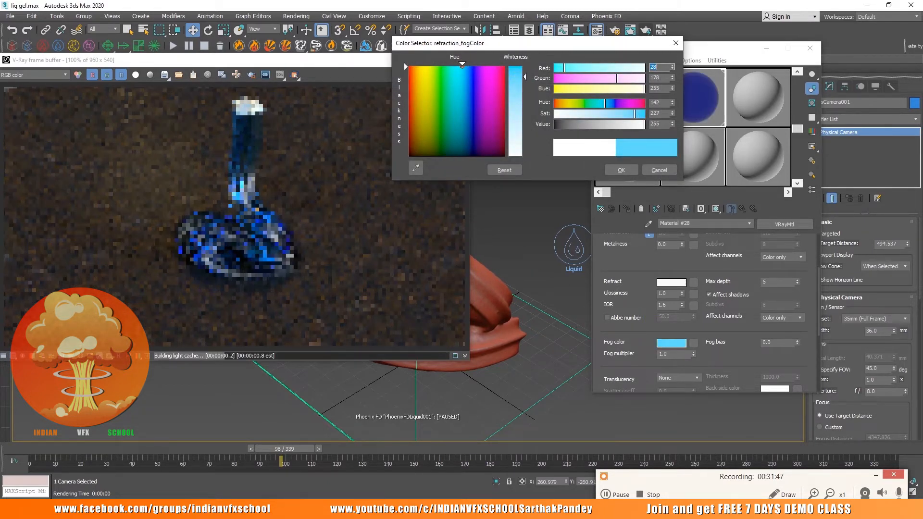
left_click_drag(618, 78, 631, 78)
left_click_drag(628, 117, 631, 115)
left_click(621, 170)
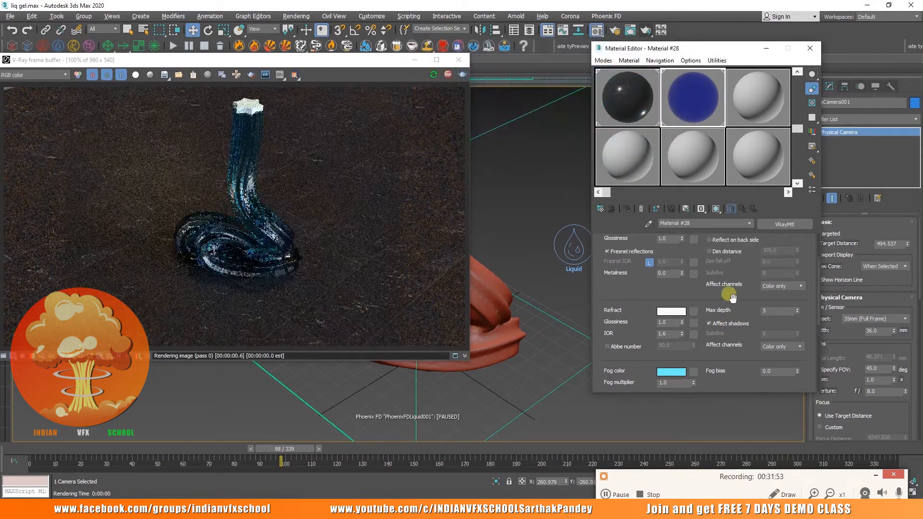
Change the gel material's diffuse color to a saturated sky blue with red 0 and blue 255, tuning the green amount against the render
scroll(729, 297, "up", 3)
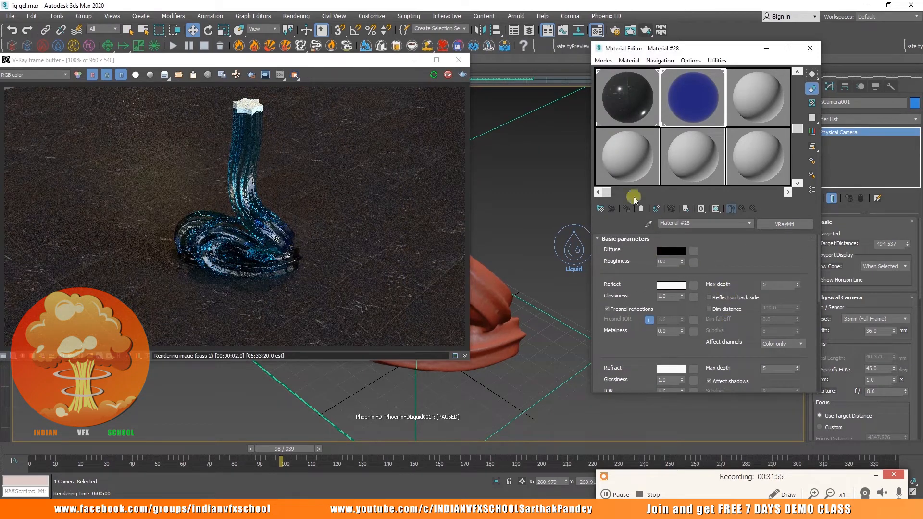
left_click(671, 250)
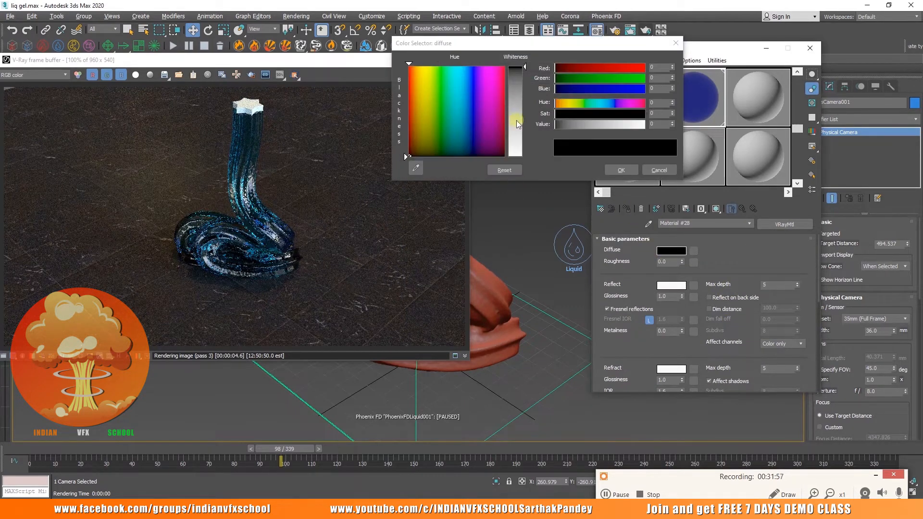
left_click(447, 71)
left_click_drag(447, 71, 462, 66)
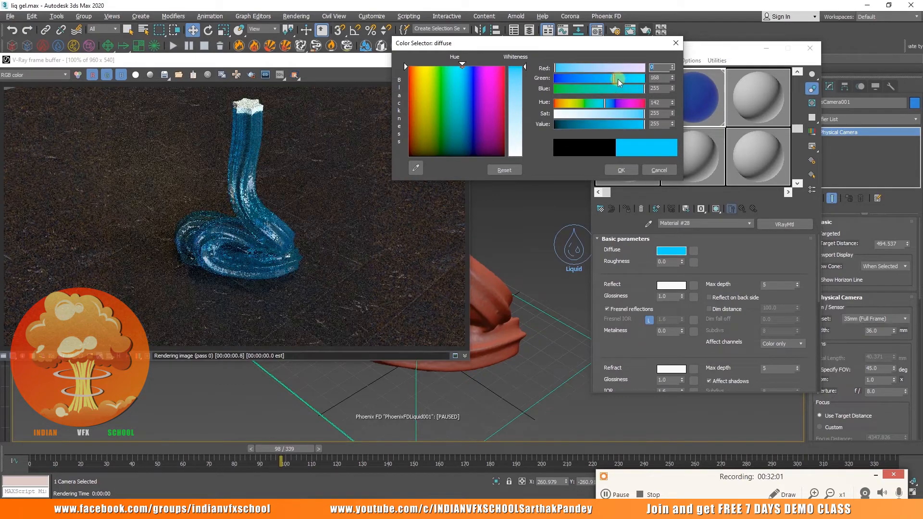
left_click_drag(612, 79, 618, 78)
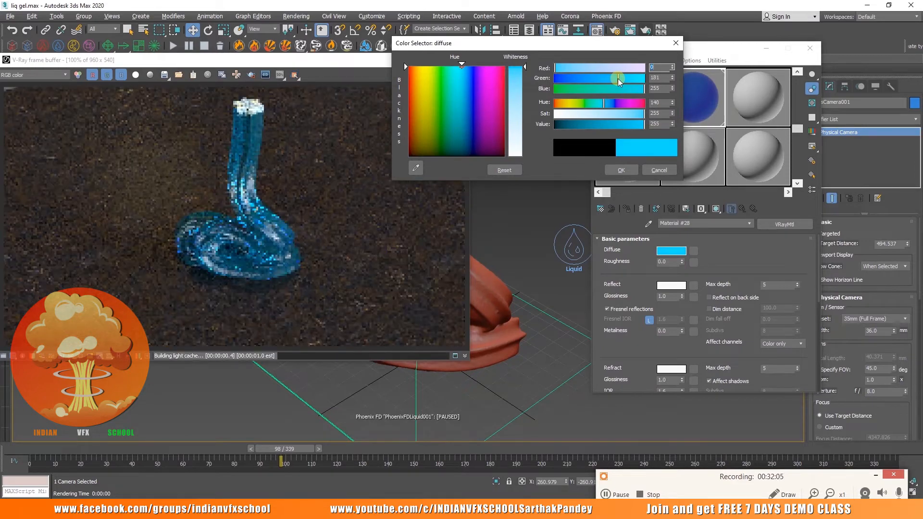
scroll(246, 204, "up", 2)
scroll(245, 205, "down", 2)
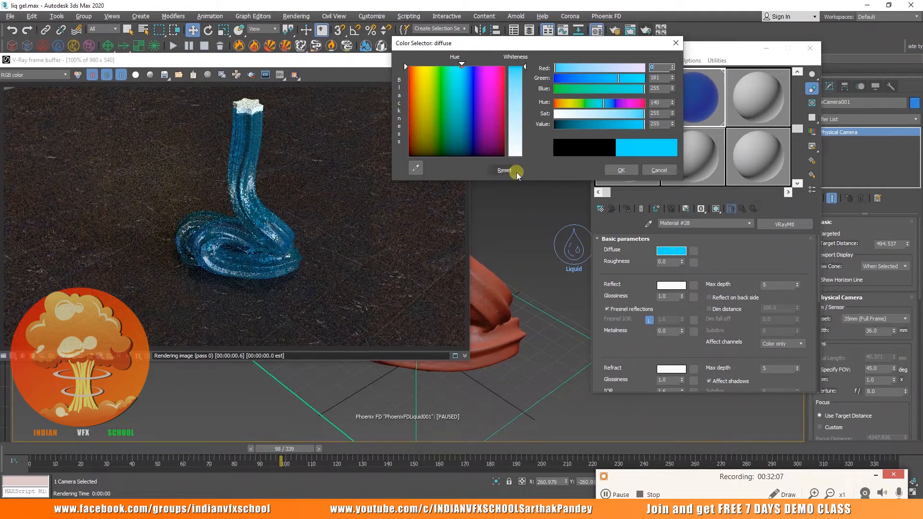
left_click(633, 82)
left_click_drag(633, 82, 604, 82)
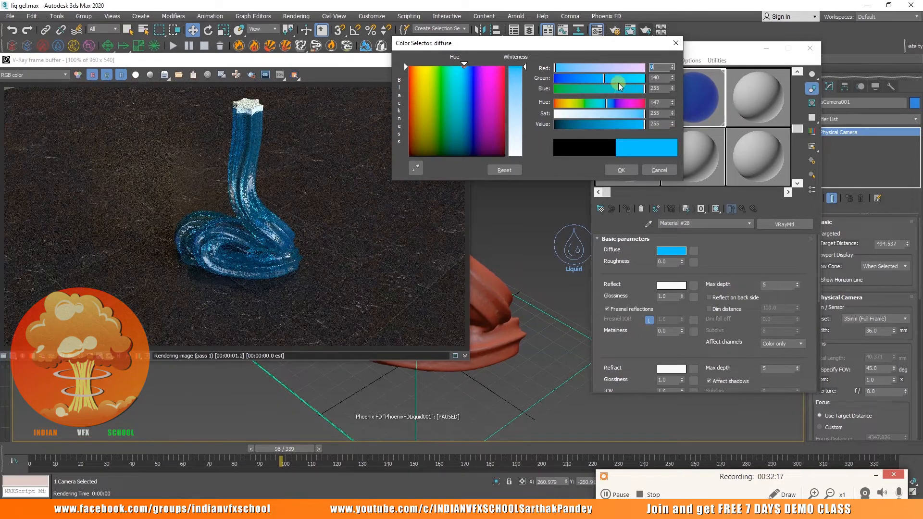
left_click_drag(625, 78, 598, 76)
left_click(624, 171)
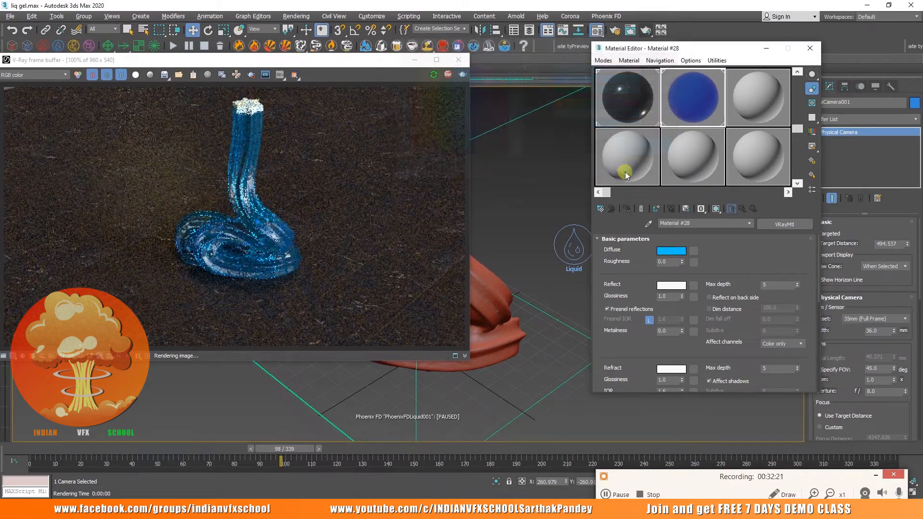
Select the Phoenix liquid simulator, view the gel from another angle, and inspect the blue material in the render at 100% and 200% zoom
left_click_drag(288, 61, 241, 81)
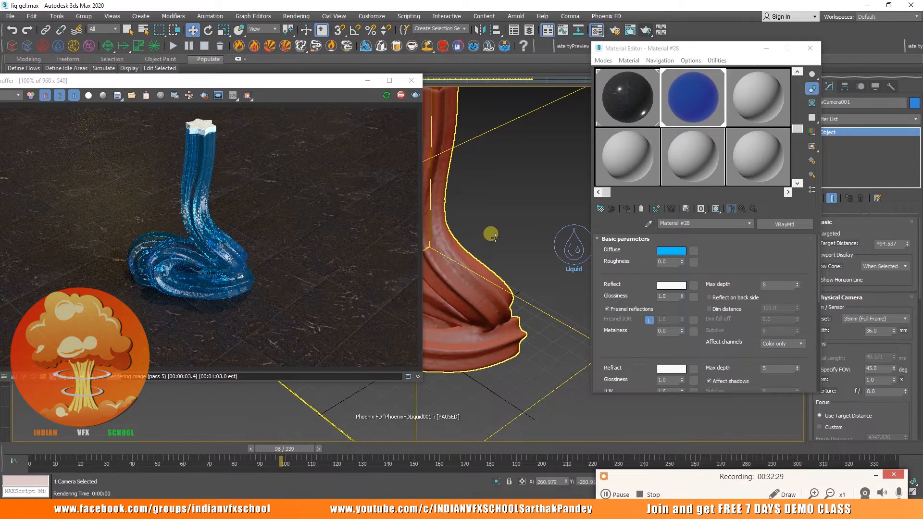
left_click(494, 237)
middle_click_drag(495, 238, 538, 275, "alt")
left_click_drag(250, 79, 326, 82)
scroll(285, 200, "up", 1)
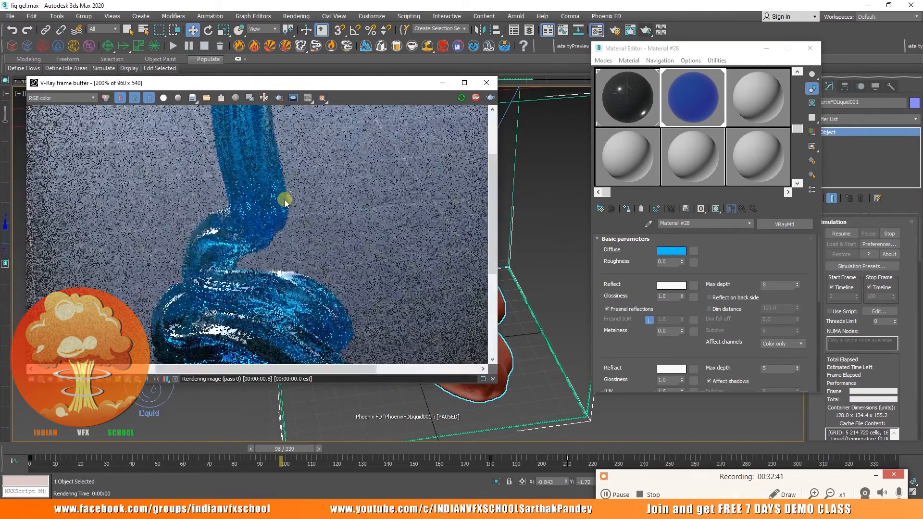
scroll(285, 200, "down", 1)
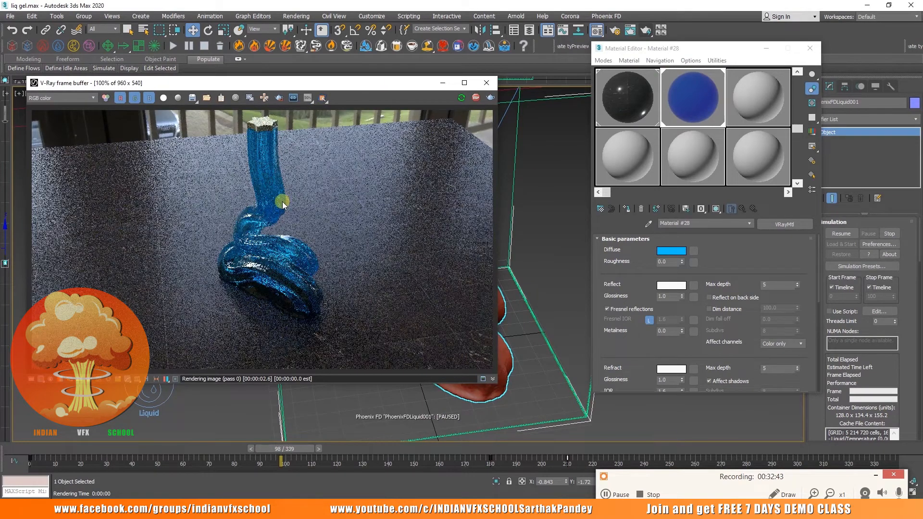
scroll(282, 200, "up", 1)
scroll(282, 205, "down", 1)
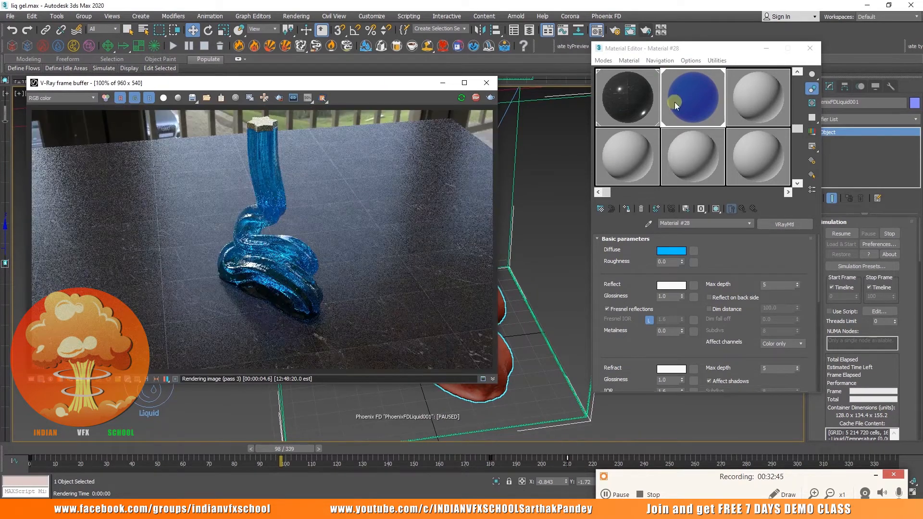
Close the Material Editor and inspect the blue gel in the render at closer zoom
left_click(810, 49)
scroll(266, 214, "up", 1)
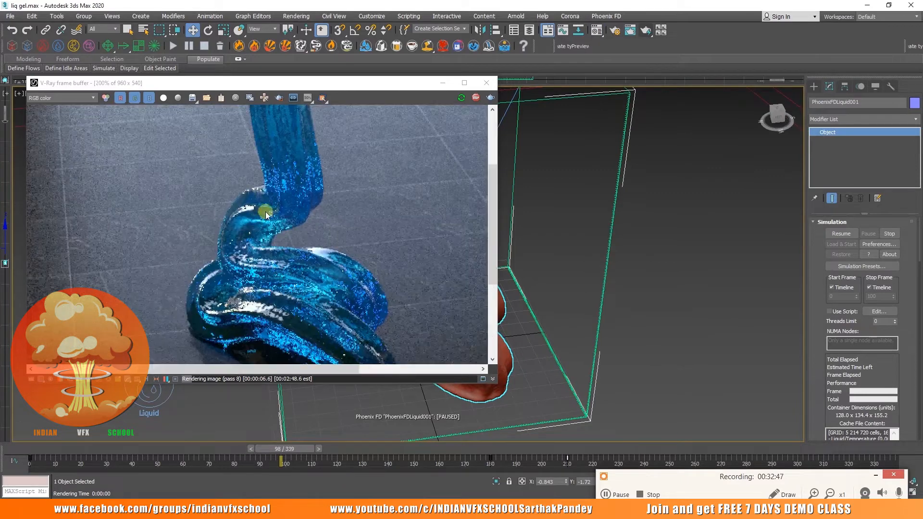
scroll(266, 214, "down", 3)
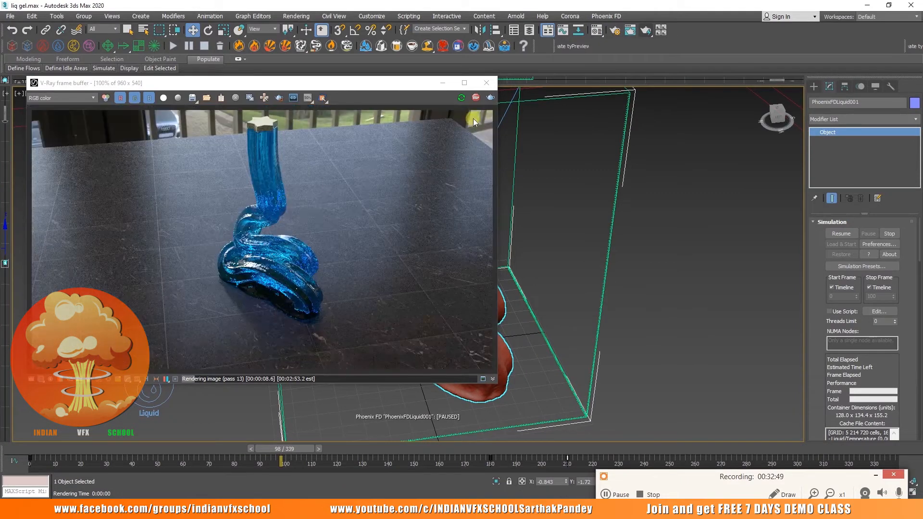
Create a Phoenix FD PHXFoam particle shader in the empty space beside the liquid simulator
left_click(815, 87)
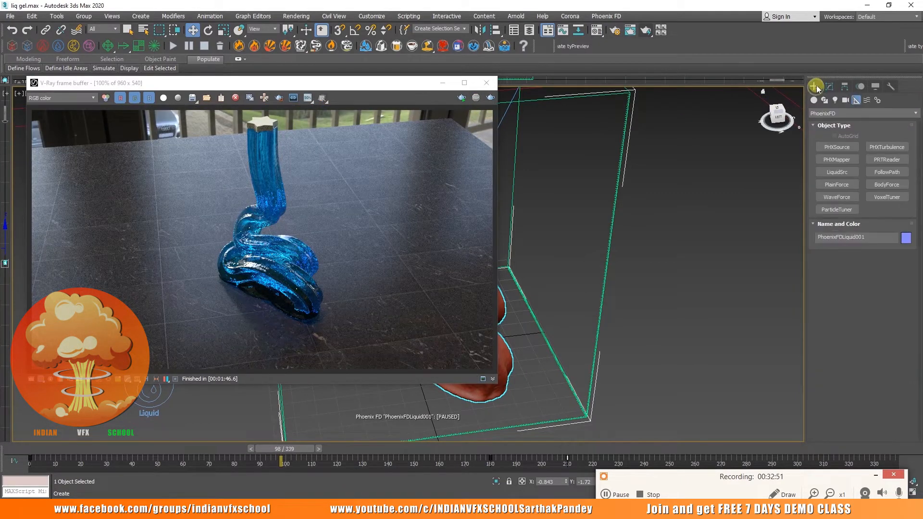
left_click(814, 101)
left_click(819, 113)
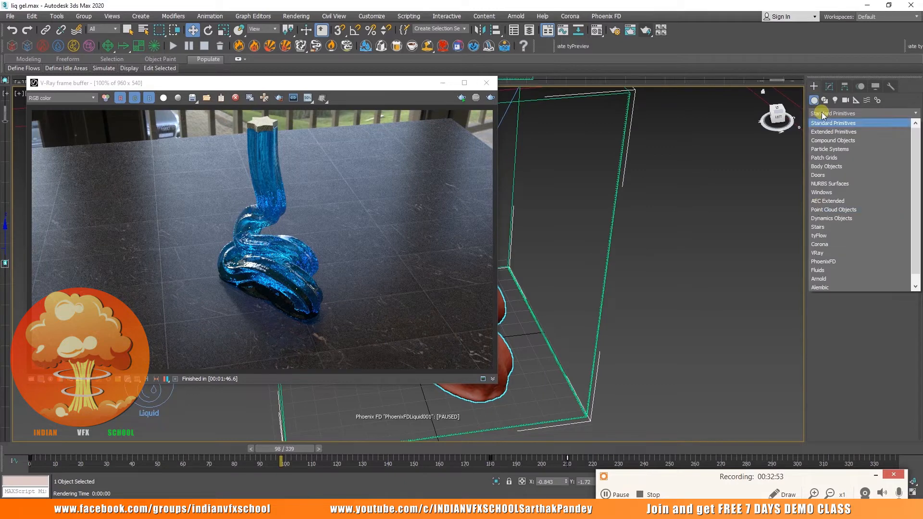
left_click(825, 262)
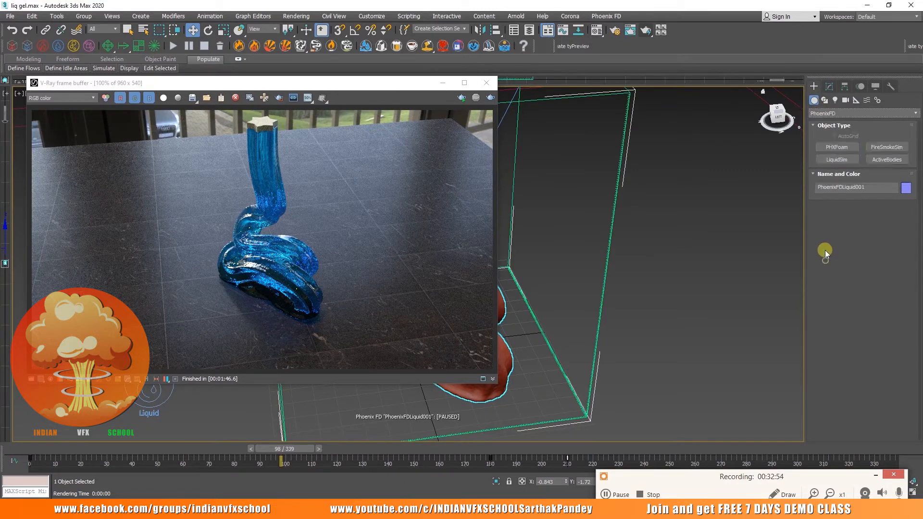
left_click(842, 152)
mouse_move(644, 317)
left_mouse_down()
mouse_move(646, 342)
mouse_move(647, 332)
left_mouse_up()
left_click(192, 31)
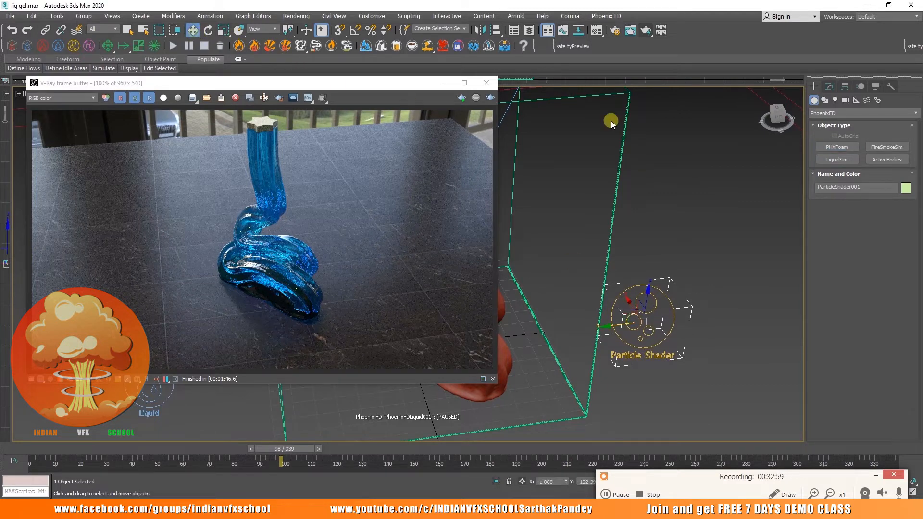
Add only the Liquid particles of PhoenixFDLiquid001 to the particle shader, accepting that simulator for its Liquid Simulator slot
left_click(829, 86)
left_click(841, 295)
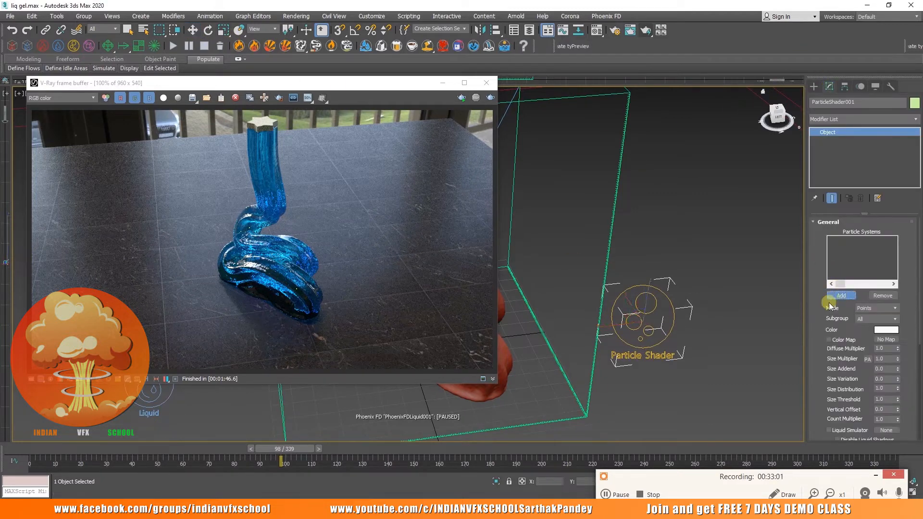
left_click(585, 417)
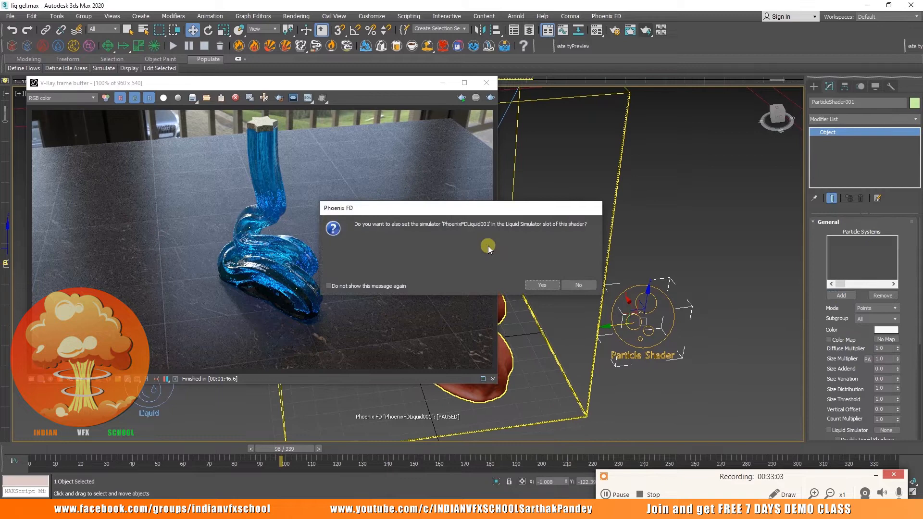
left_click(539, 285)
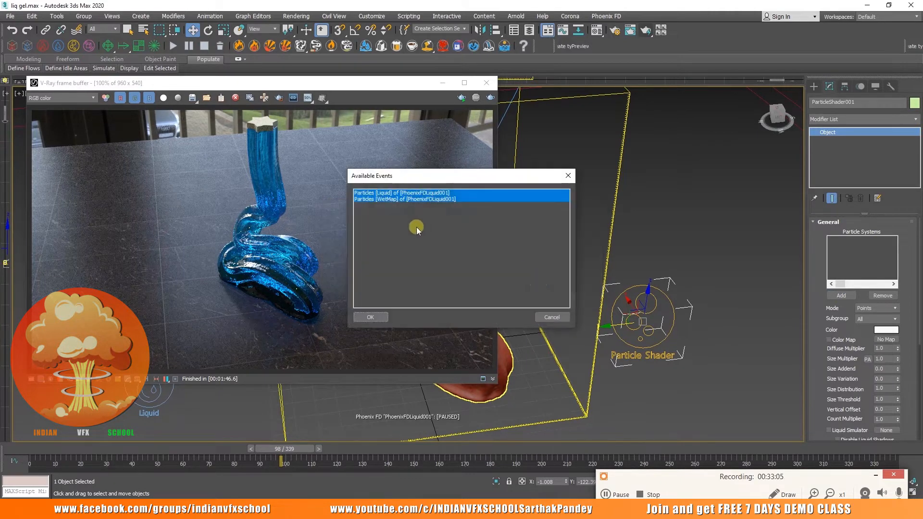
left_click(390, 193)
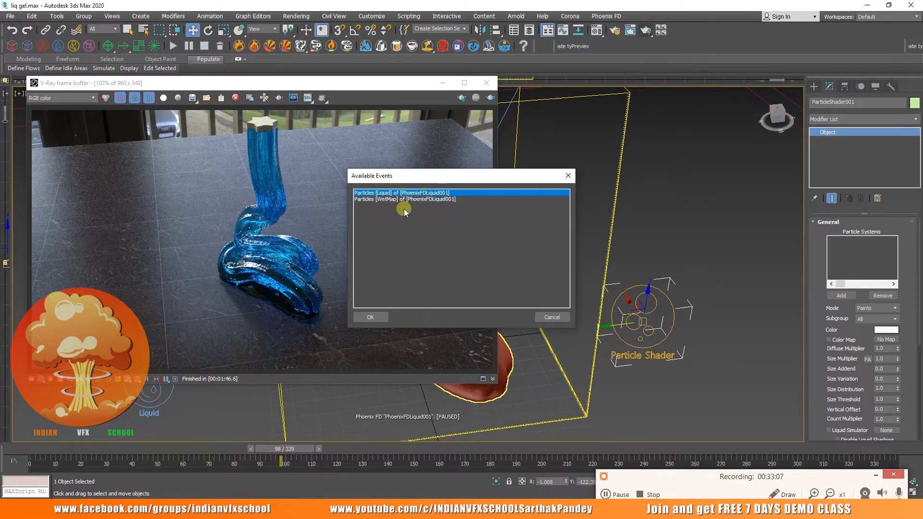
left_click(370, 317)
Examine the falling gel stream and the star-shaped source in the render at 200% zoom
scroll(255, 206, "up", 2)
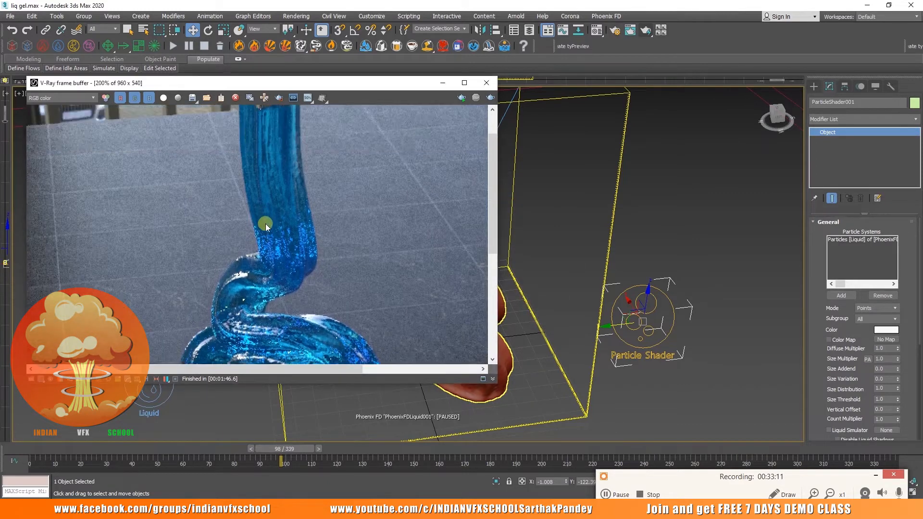
middle_click_drag(265, 224, 263, 267)
scroll(277, 174, "up", 6)
scroll(276, 174, "down", 6)
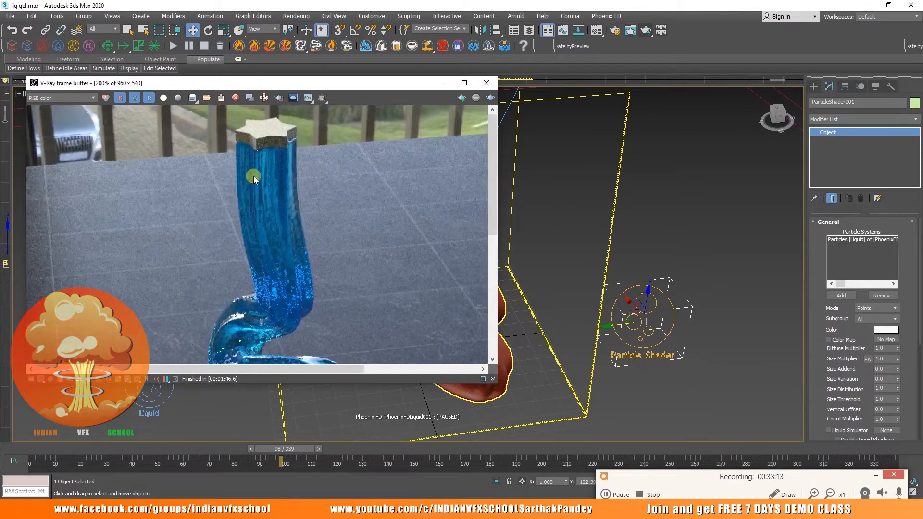
scroll(267, 175, "down", 2)
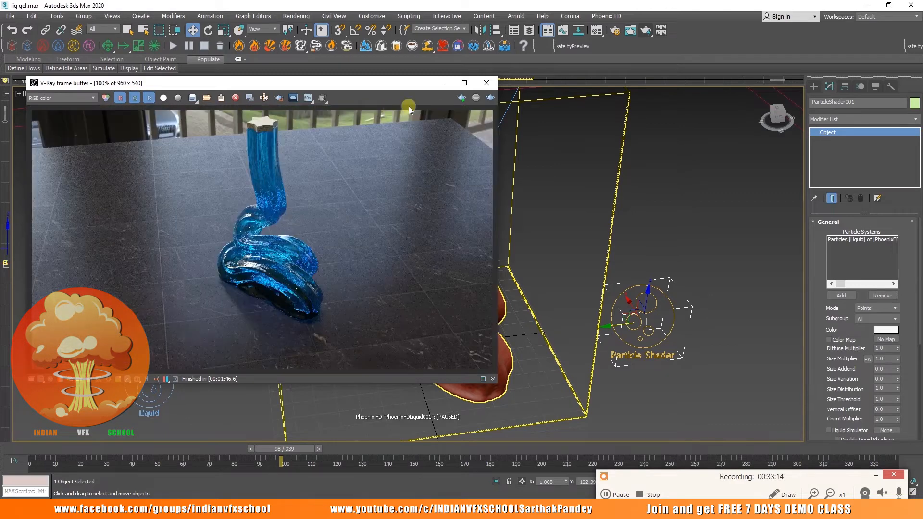
Set the particle shader's mode to Cellular and test render a region around the upper part of the gel stream
left_click(280, 98)
left_click(873, 308)
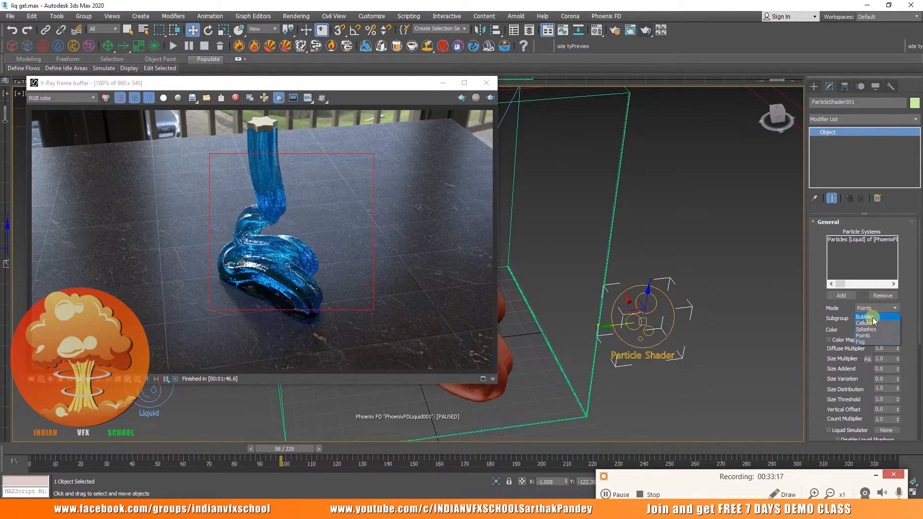
left_click(874, 317)
left_click(871, 308)
left_click(867, 326)
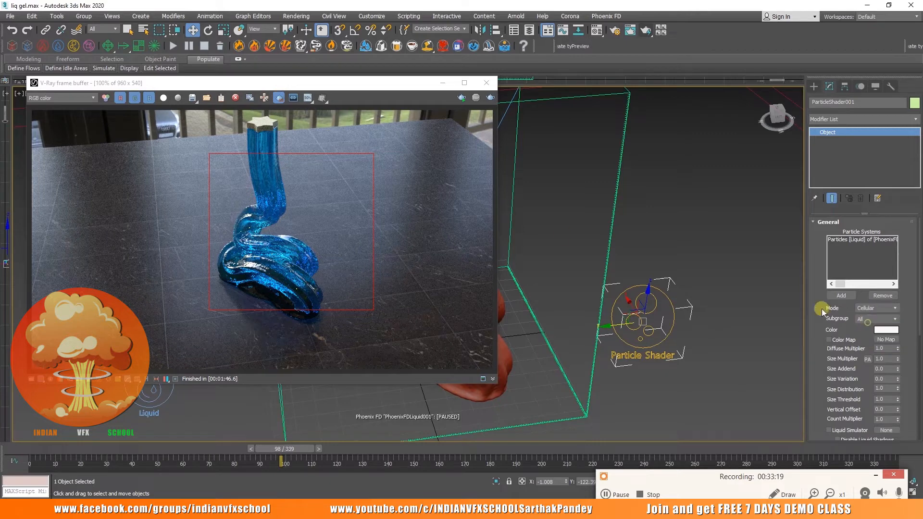
scroll(301, 130, "up", 2)
left_click_drag(185, 144, 250, 224)
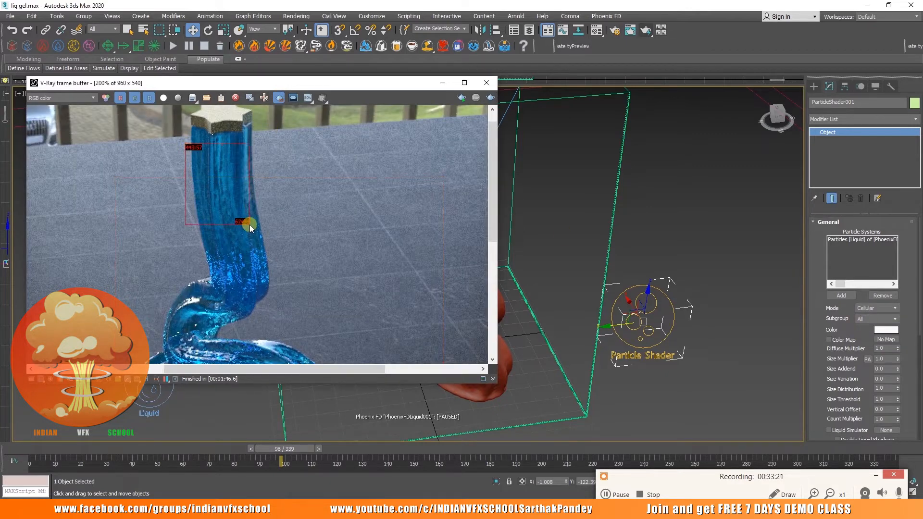
left_click(488, 99)
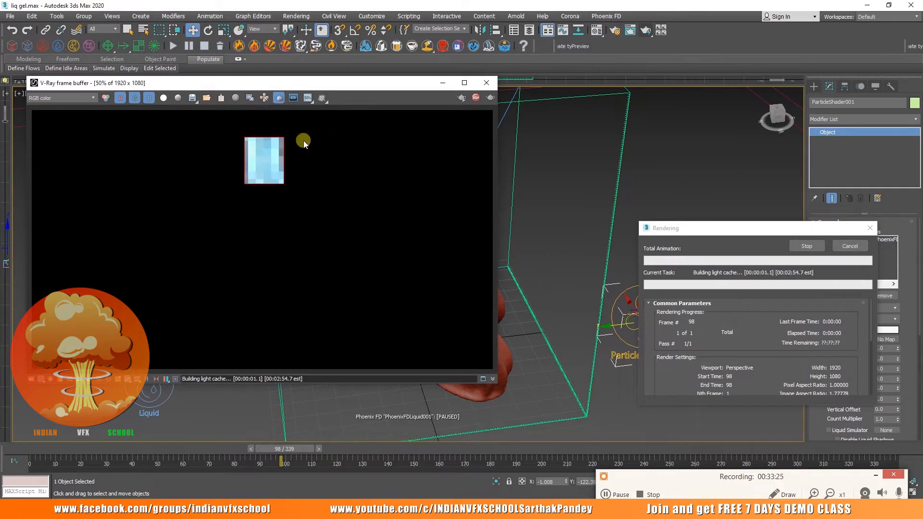
left_click(279, 97)
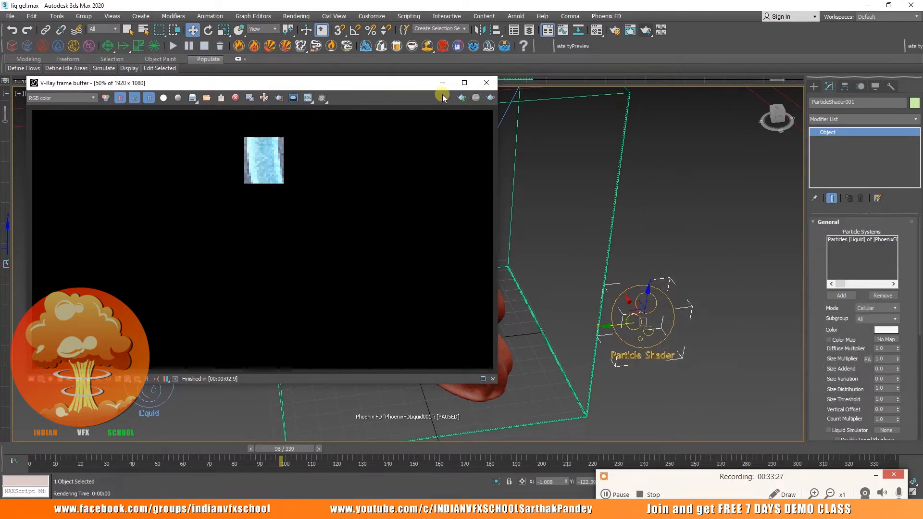
Start the interactive render of the full frame and inspect the Cellular shading on the stream and pile at up to 400% zoom
left_click(460, 98)
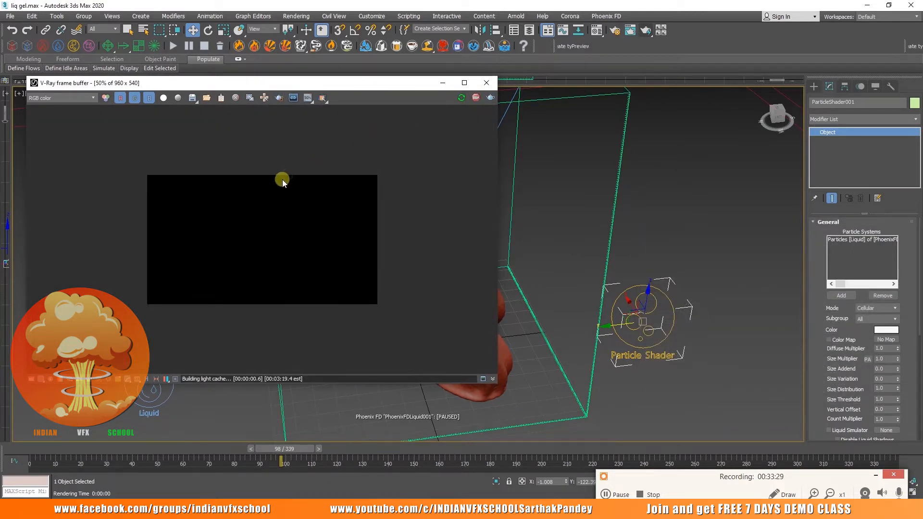
double_click(281, 179)
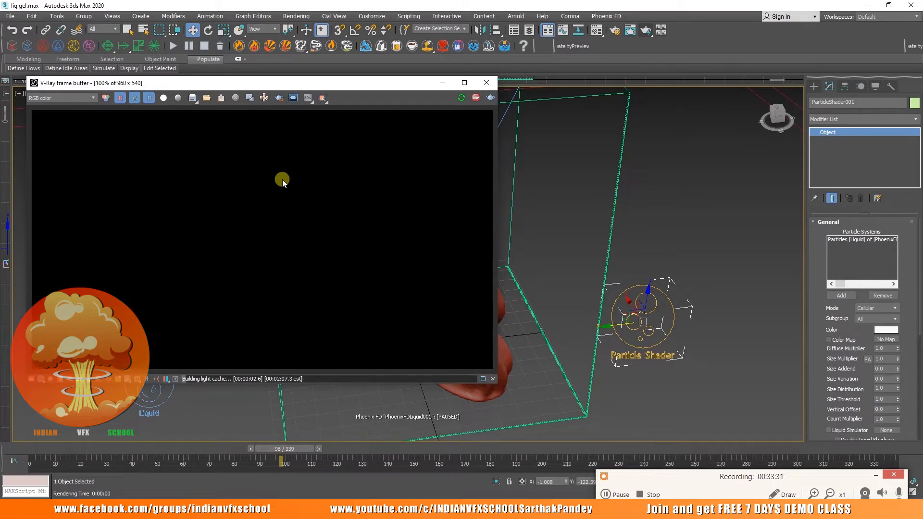
scroll(282, 179, "down", 1)
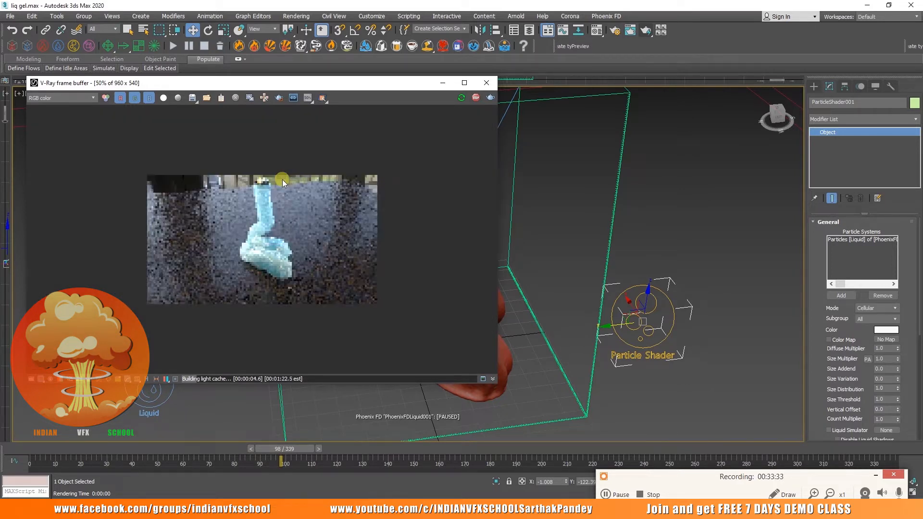
double_click(250, 208)
scroll(273, 168, "up", 1)
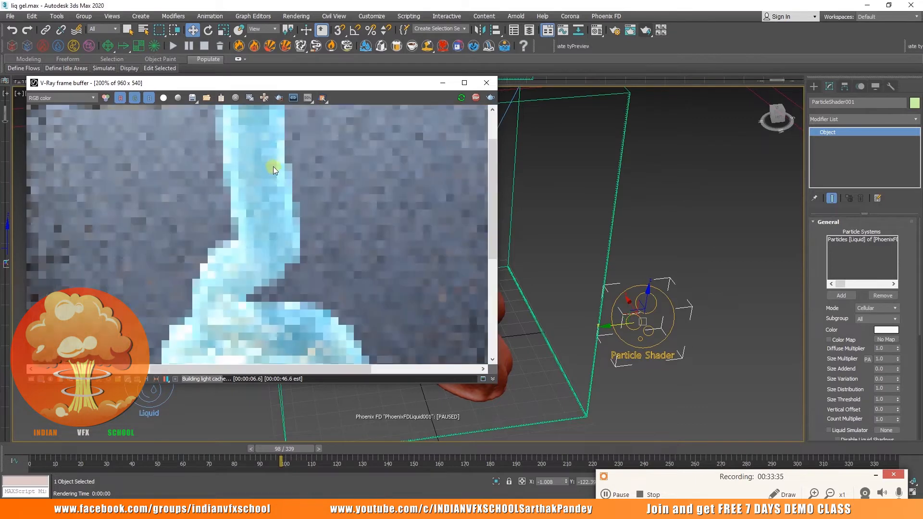
middle_click_drag(273, 166, 255, 235)
scroll(255, 204, "up", 1)
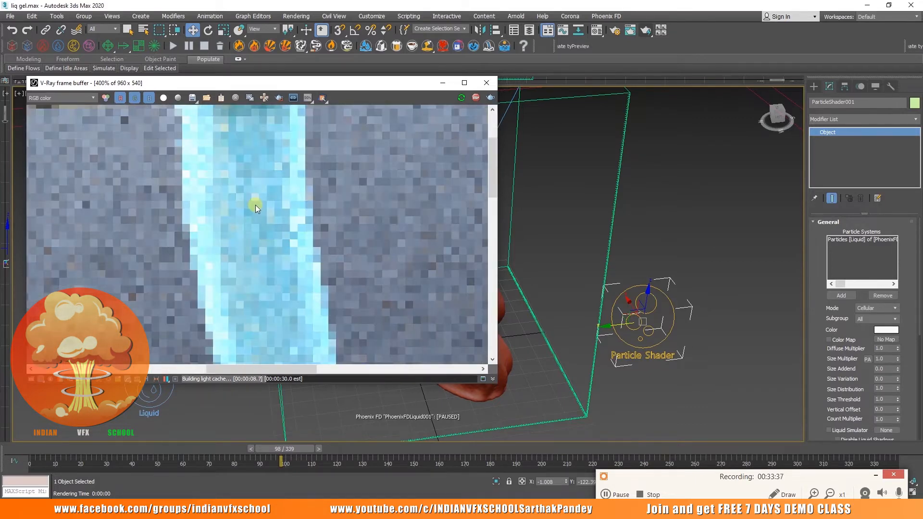
scroll(255, 205, "down", 2)
scroll(256, 205, "up", 1)
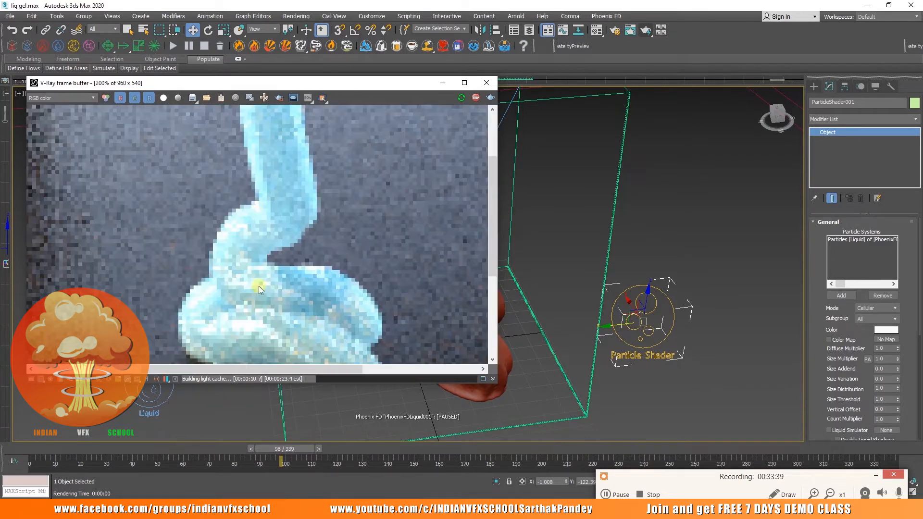
scroll(271, 315, "up", 1)
middle_click_drag(261, 348, 274, 301)
scroll(285, 272, "down", 1)
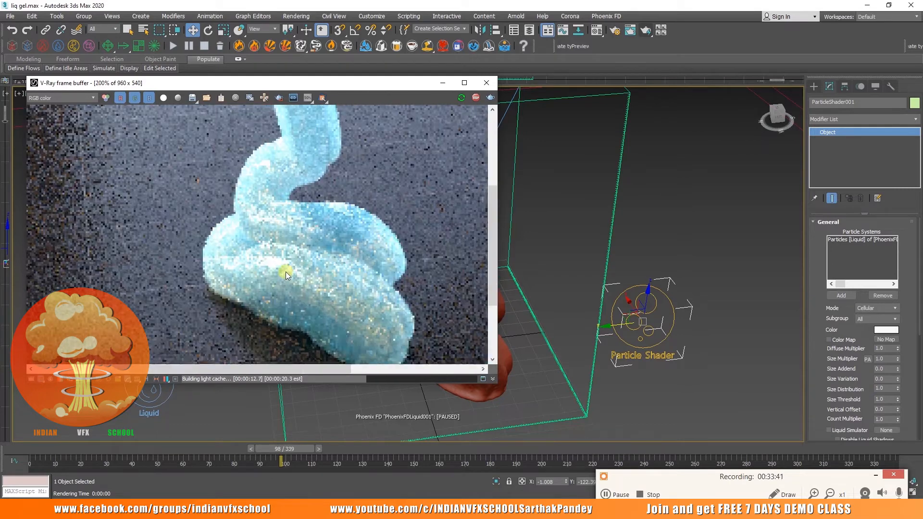
scroll(285, 272, "down", 1)
scroll(299, 278, "up", 1)
scroll(298, 279, "down", 1)
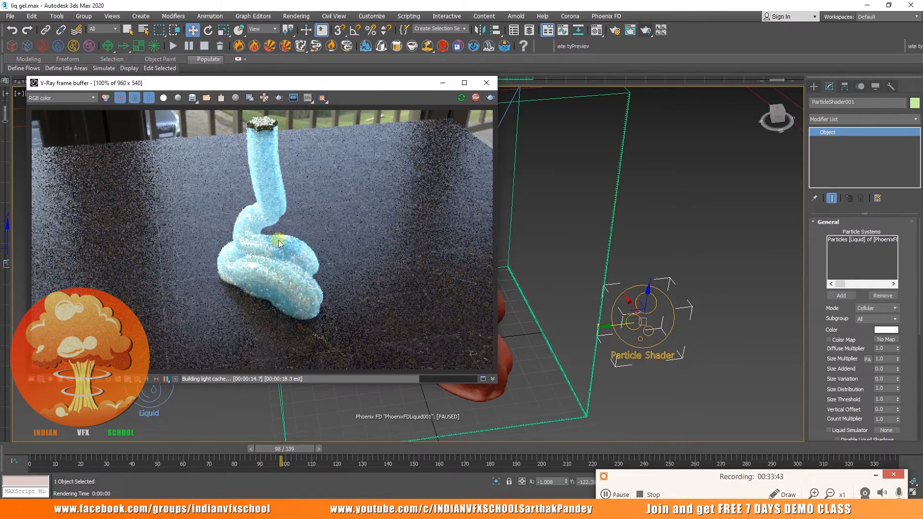
scroll(278, 168, "up", 1)
middle_click_drag(278, 183, 282, 237)
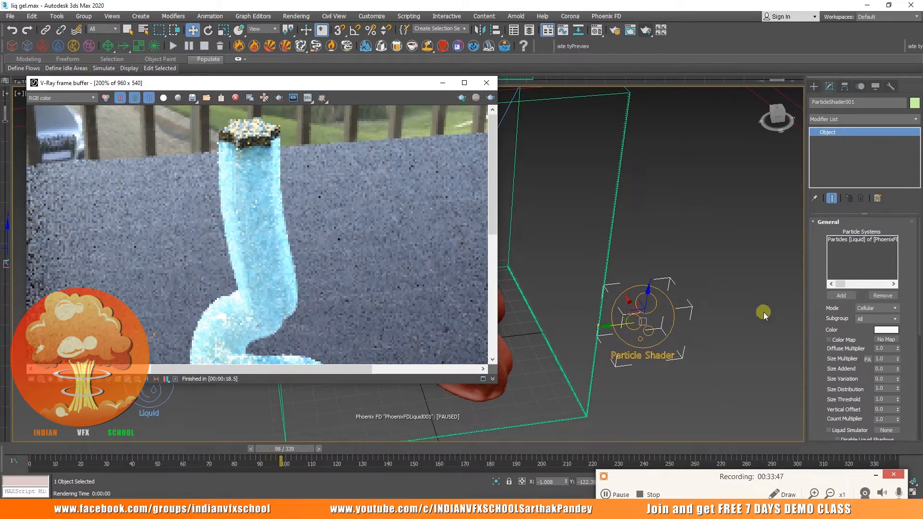
Switch the particle shader's mode to Bubbles and set its Count Multiplier to 0.1
left_click(867, 310)
left_click(868, 320)
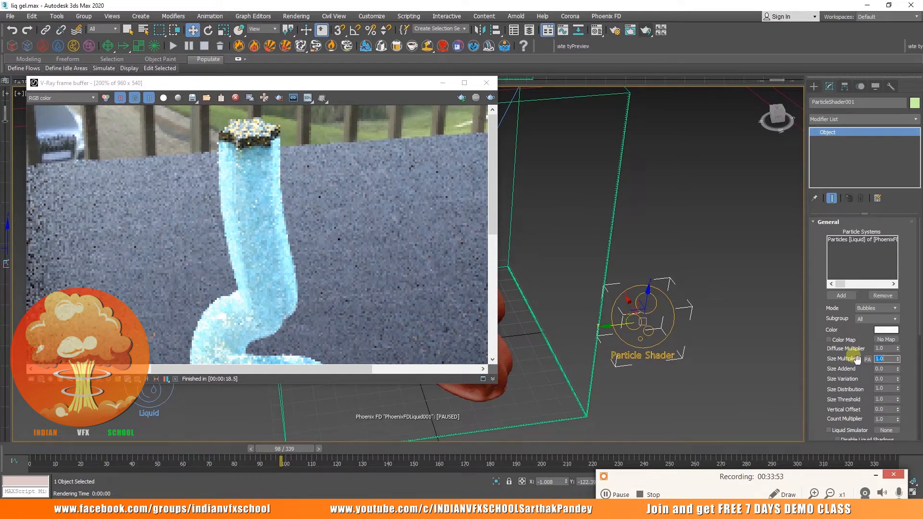
scroll(838, 359, "down", 3)
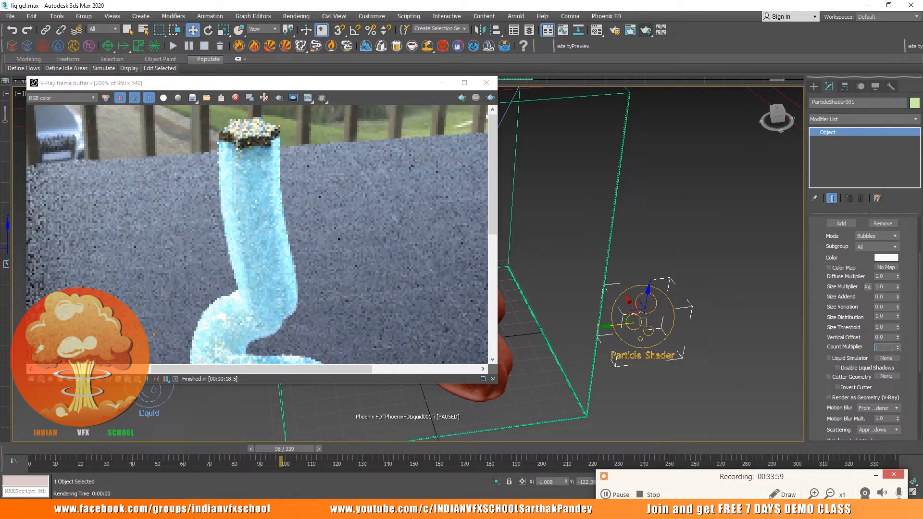
Render a region around the source and upper gel stream and examine the bubbles at 200% zoom
left_click(279, 97)
left_click_drag(206, 124, 314, 283)
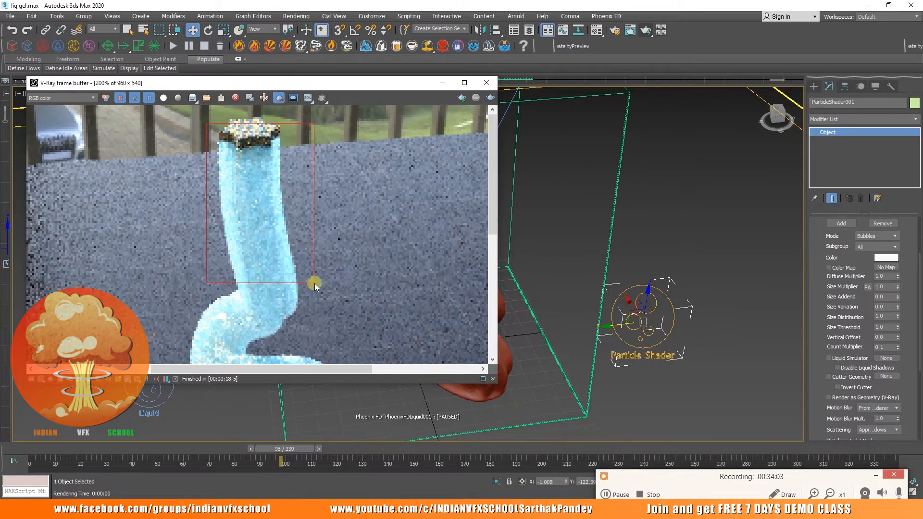
left_click(491, 98)
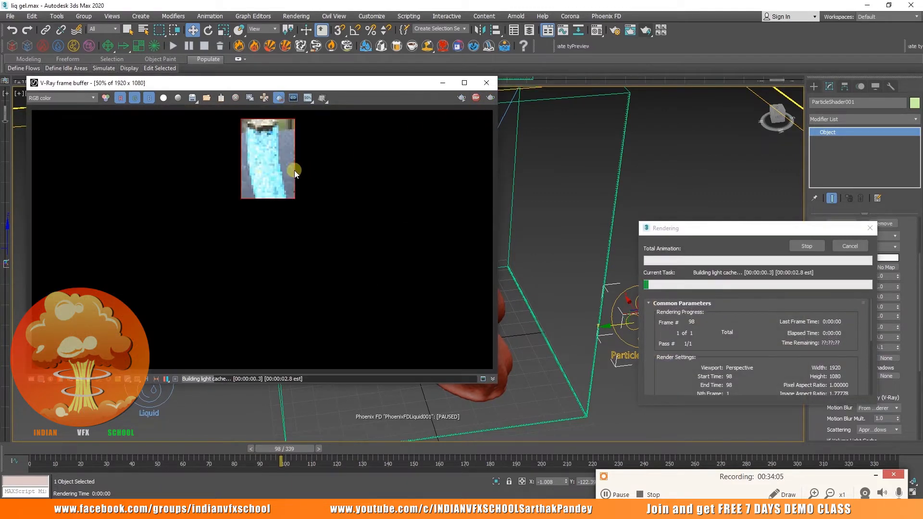
scroll(265, 161, "up", 2)
scroll(264, 188, "up", 1)
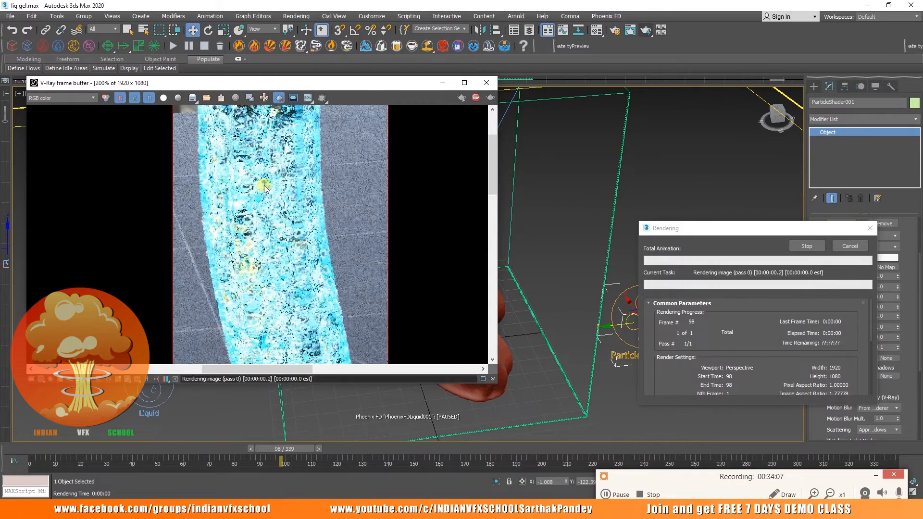
scroll(264, 188, "down", 1)
scroll(264, 188, "up", 1)
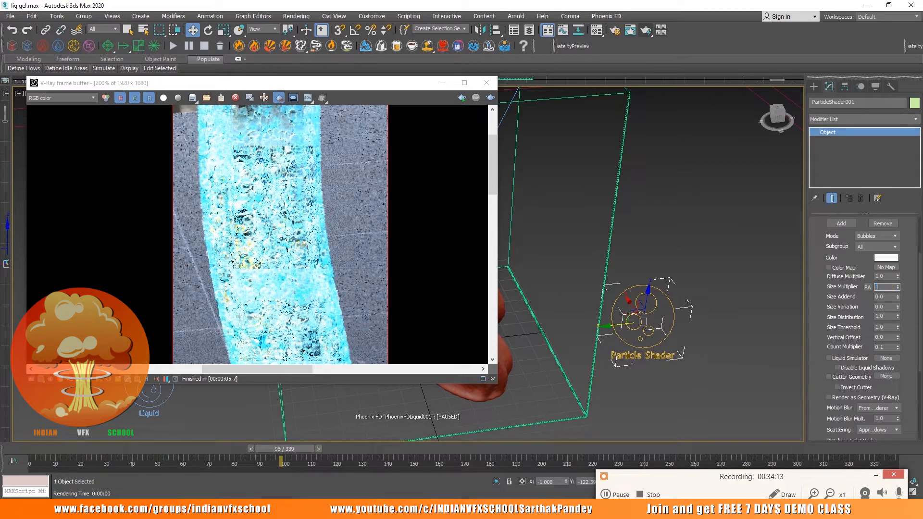
Set the particle shader's Size Multiplier to 0.2 and restart the interactive region render, viewing the stream at 400% zoom
left_click(881, 287)
left_click(471, 100)
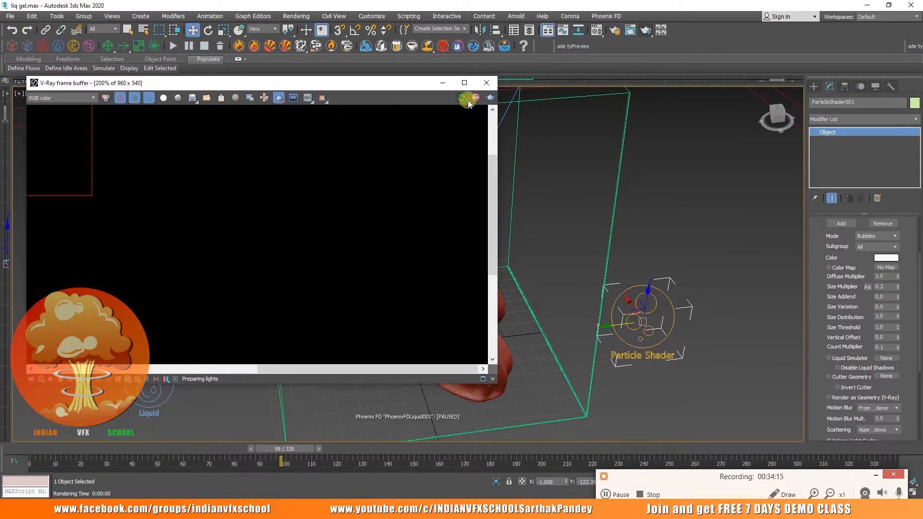
scroll(217, 185, "up", 1)
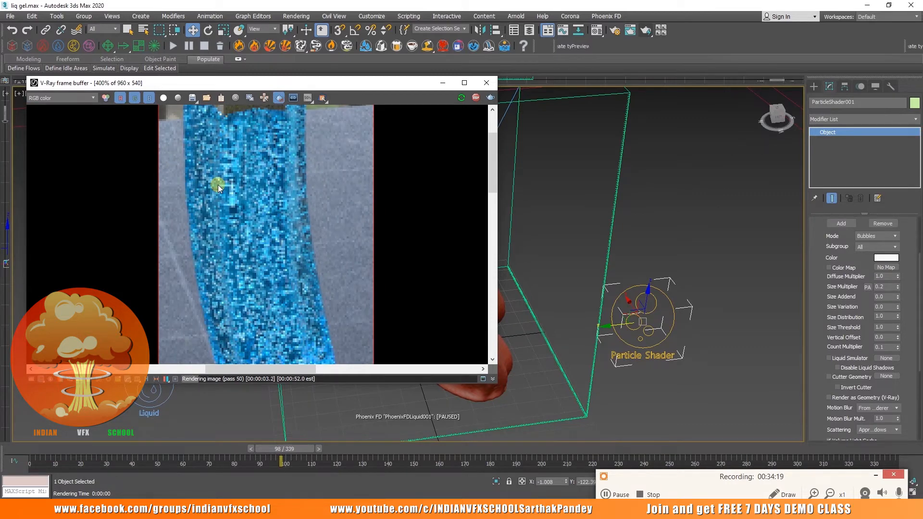
Inspect the stream, stop the interactive render, and render the full frame at 1920 x 1080 without the region limit
scroll(218, 185, "down", 2)
scroll(228, 161, "up", 1)
middle_click_drag(291, 144, 286, 190)
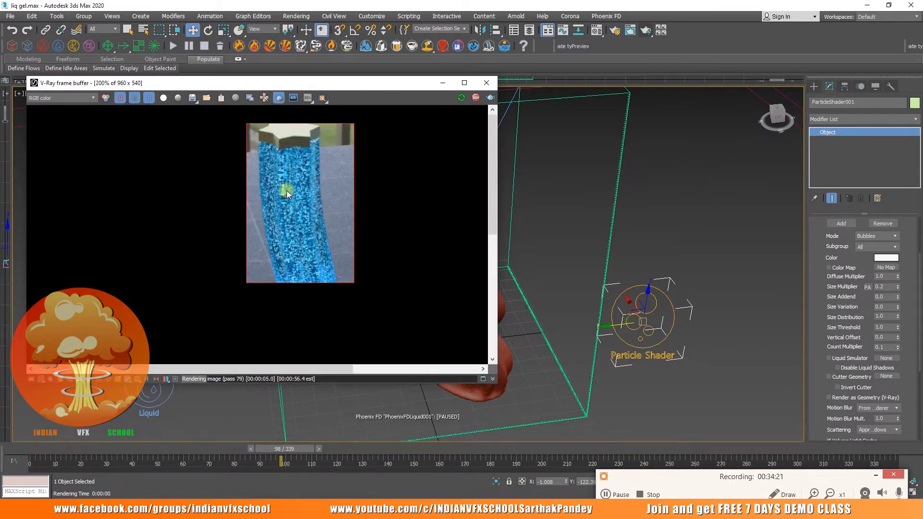
left_click(476, 98)
left_click(490, 97)
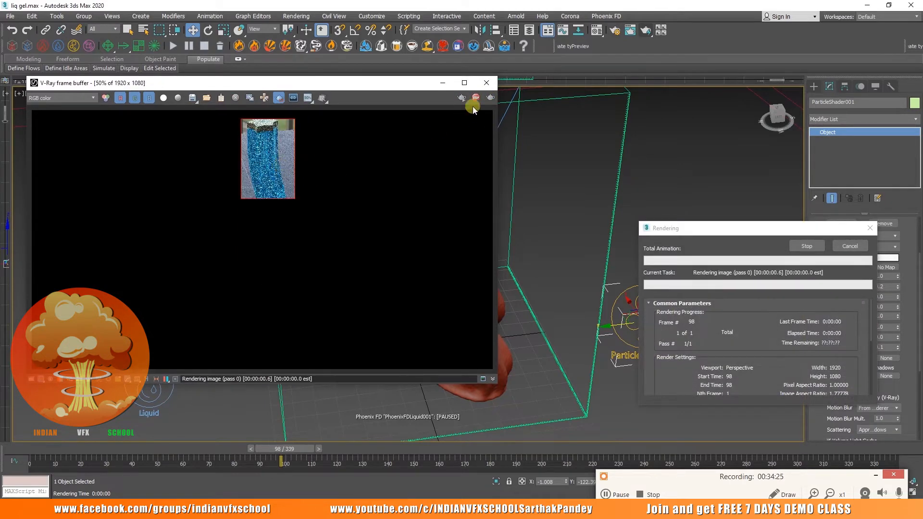
left_click(280, 98)
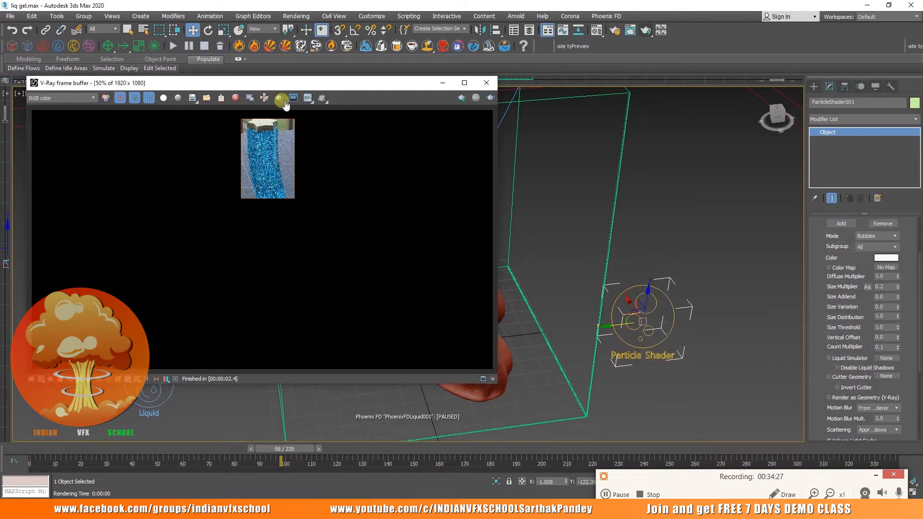
left_click(490, 98)
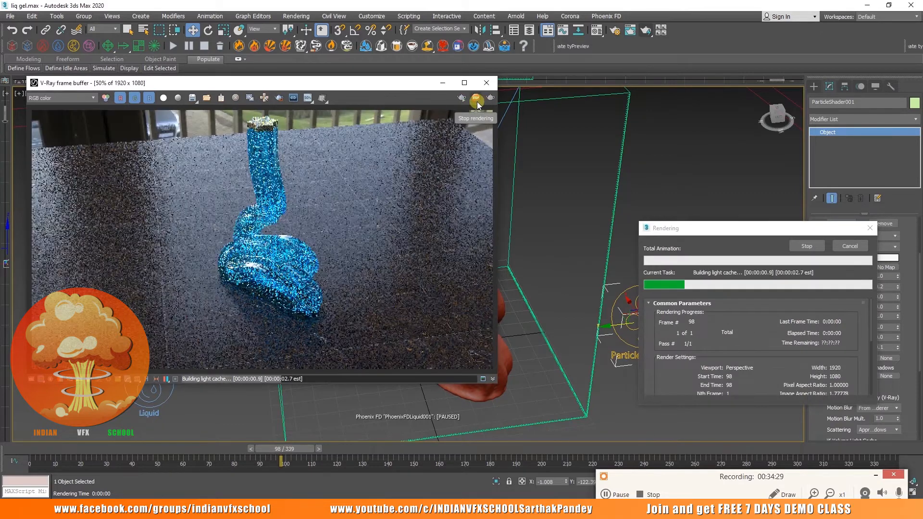
Render a region around the source, gel stream and pile, and examine the bubbles in the upper stream at 200% zoom
left_click(279, 98)
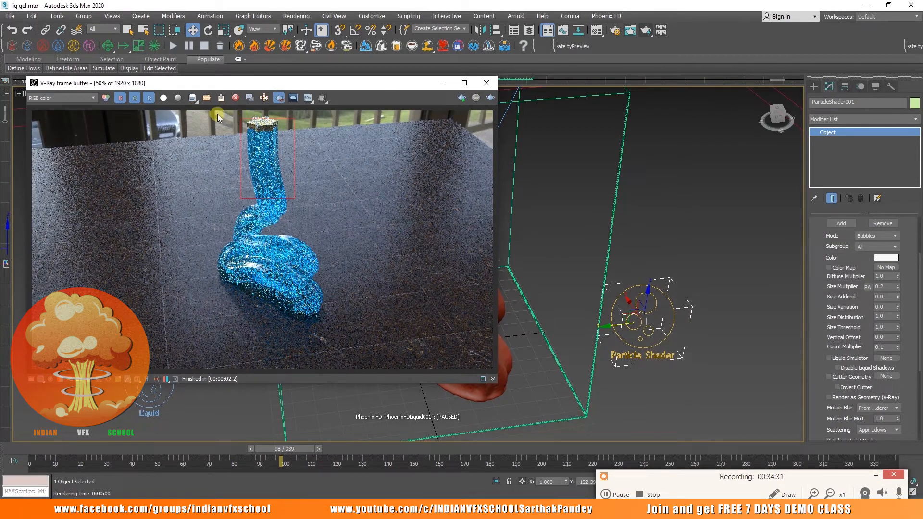
left_click_drag(227, 113, 331, 316)
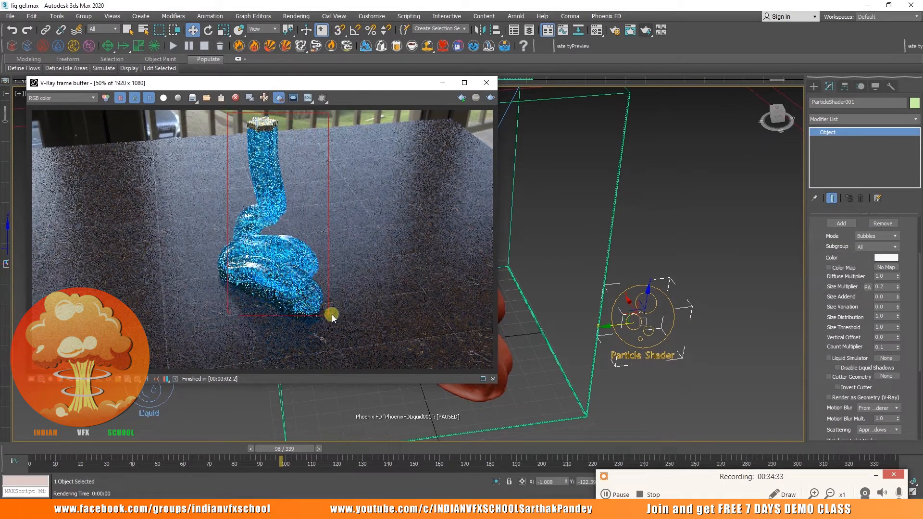
left_click(489, 99)
double_click(252, 169)
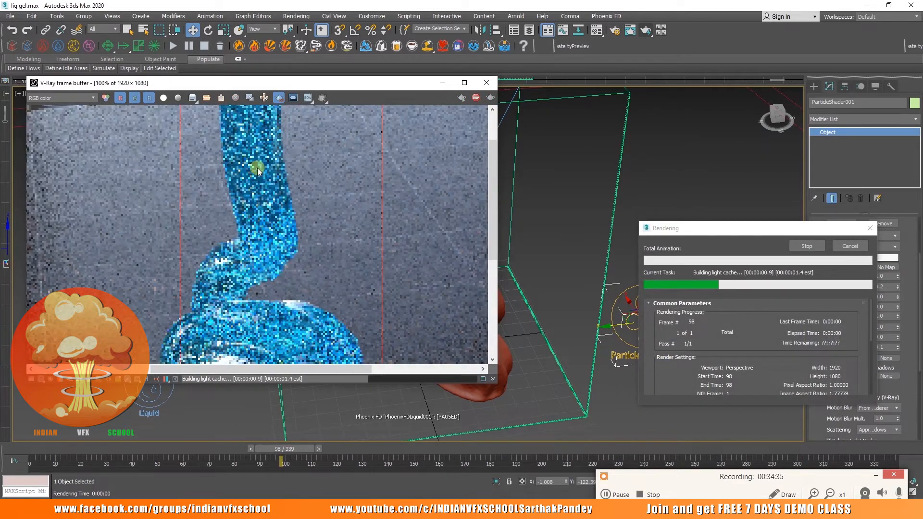
middle_click_drag(257, 169, 281, 226)
scroll(278, 175, "up", 1)
scroll(278, 175, "down", 1)
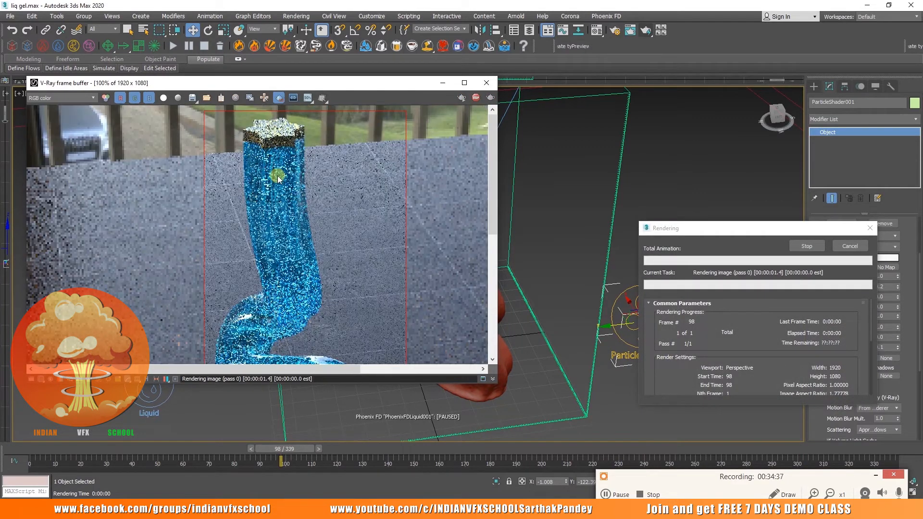
scroll(278, 176, "up", 1)
scroll(278, 176, "down", 1)
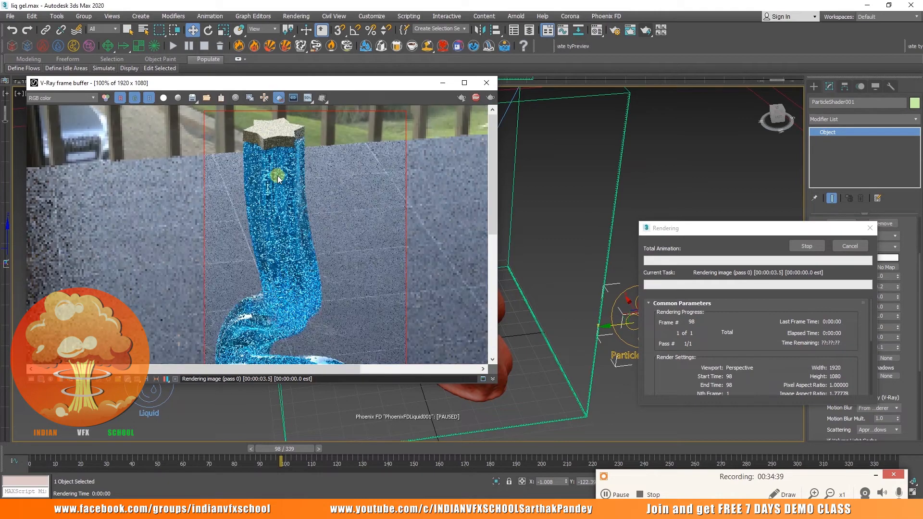
scroll(277, 176, "up", 1)
scroll(323, 145, "up", 1)
scroll(323, 145, "down", 1)
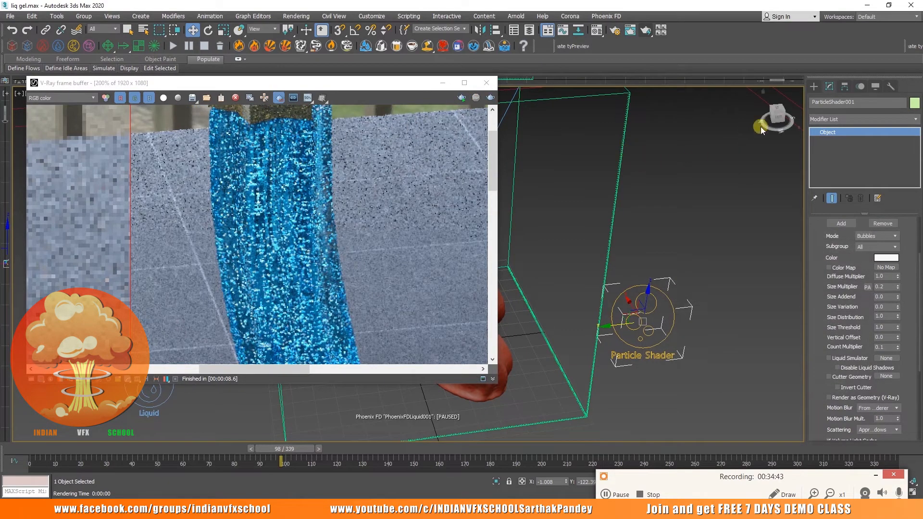
Rename the particle shader as "very small"
left_click(874, 104)
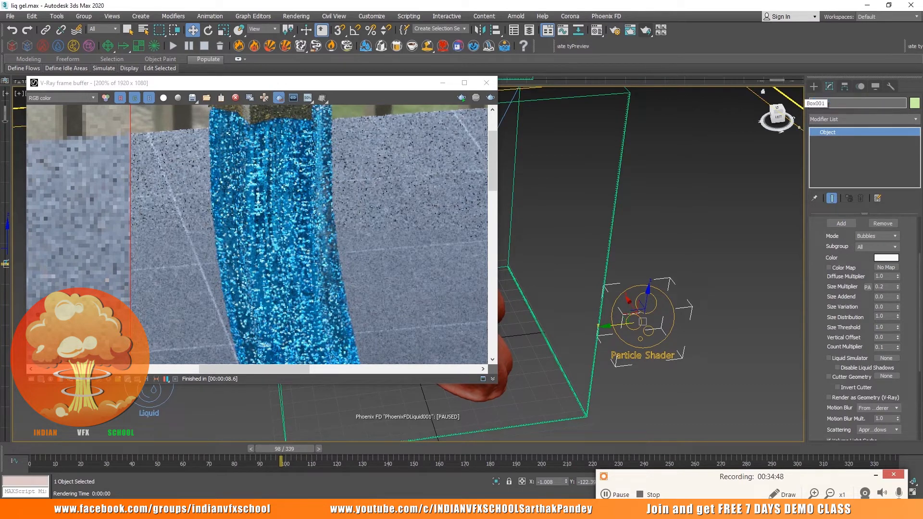
type("very small")
key("Return")
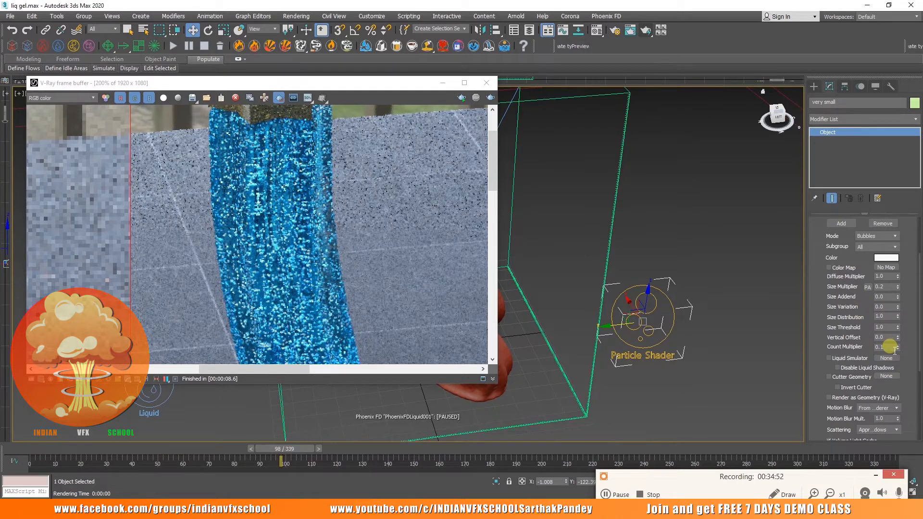
Set the particle shader's Size Multiplier to 0.05, re-render the region and inspect the stream at up to 400% zoom
scroll(374, 240, "down", 4)
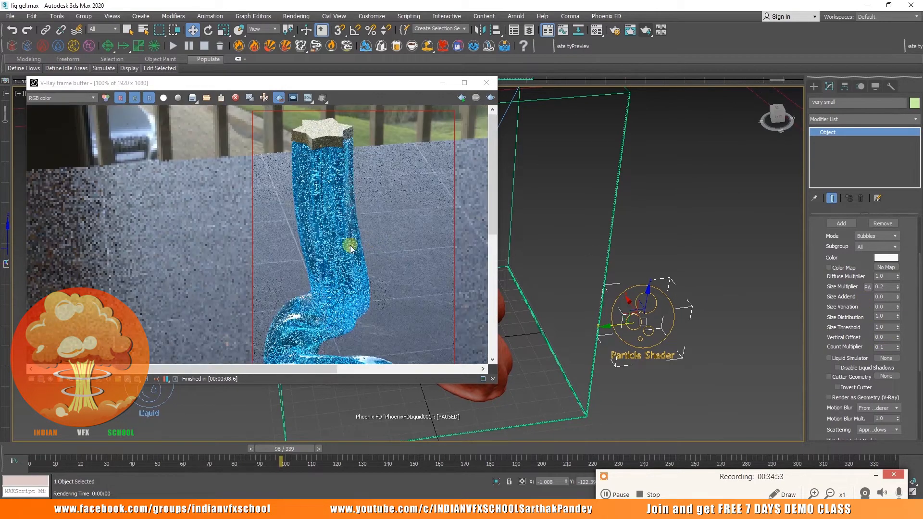
scroll(335, 254, "up", 4)
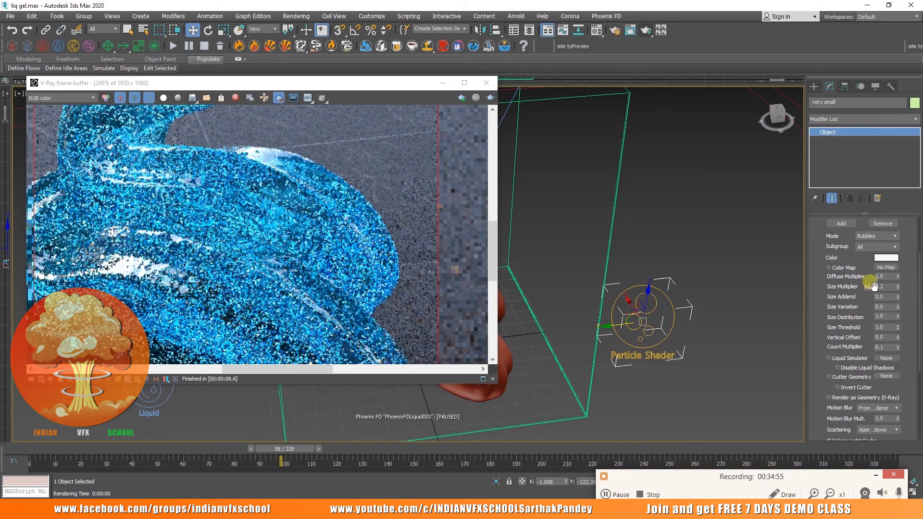
left_click(883, 287)
left_click(490, 97)
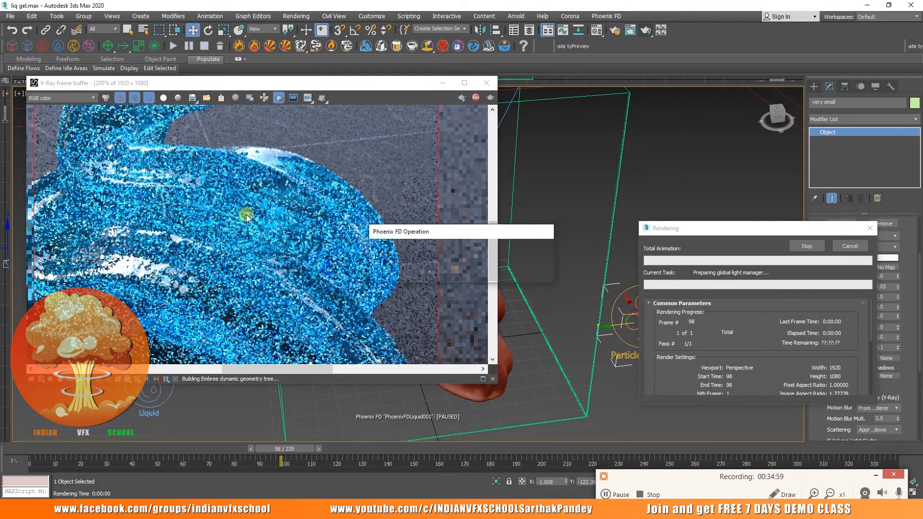
scroll(248, 209, "down", 1)
middle_click_drag(248, 205, 254, 278)
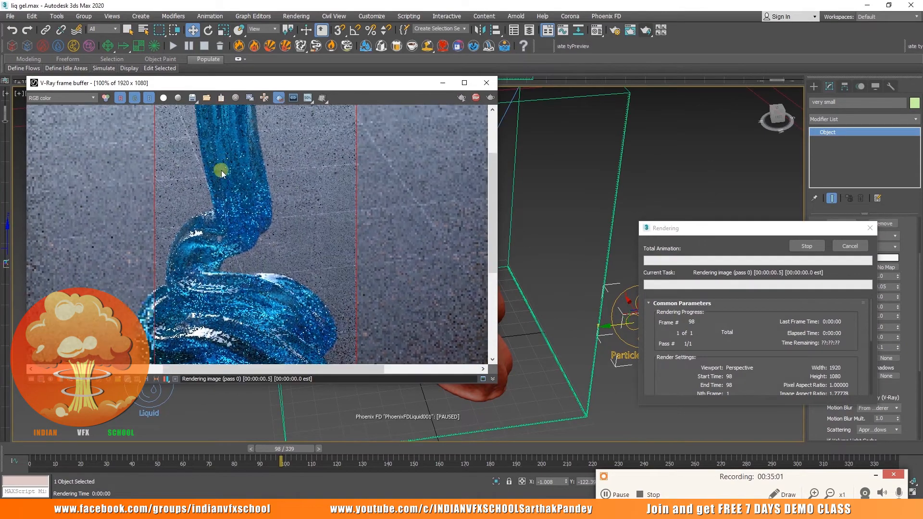
scroll(221, 192, "up", 1)
middle_click_drag(221, 191, 212, 157)
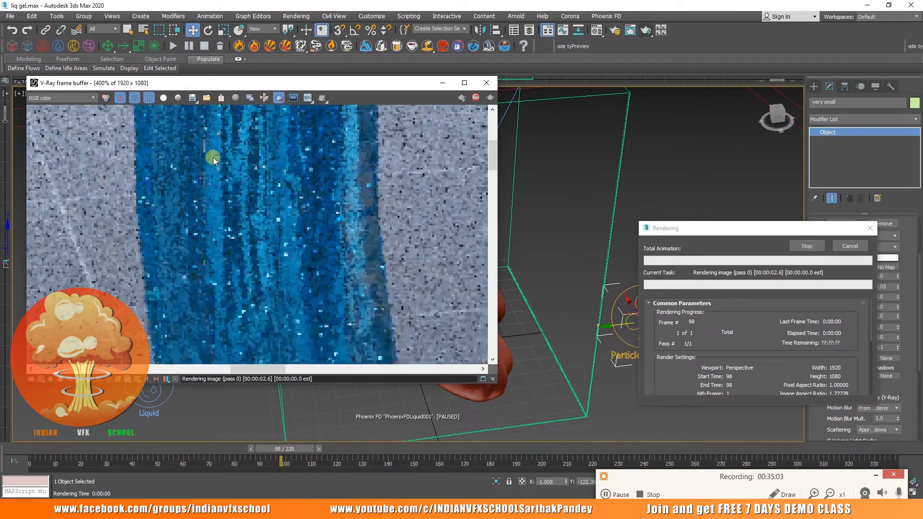
scroll(213, 158, "down", 1)
middle_click_drag(230, 269, 254, 212)
scroll(253, 212, "up", 1)
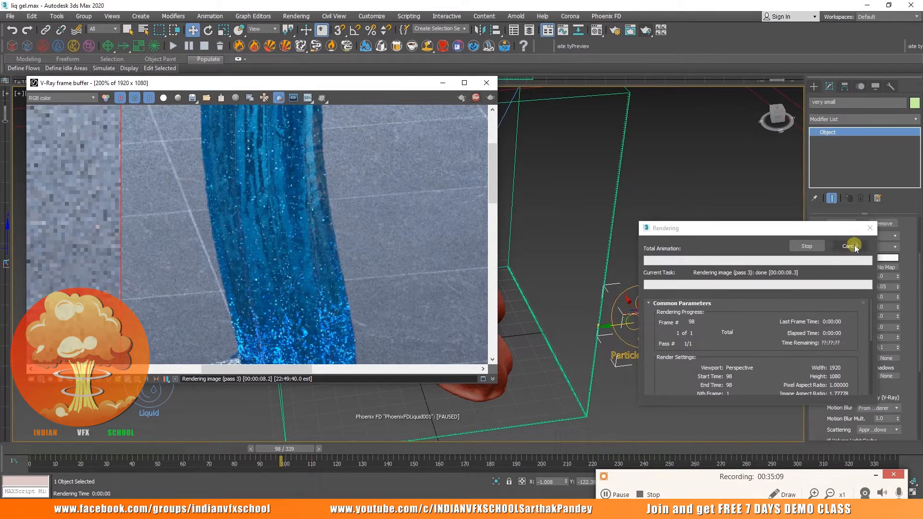
left_click(849, 245)
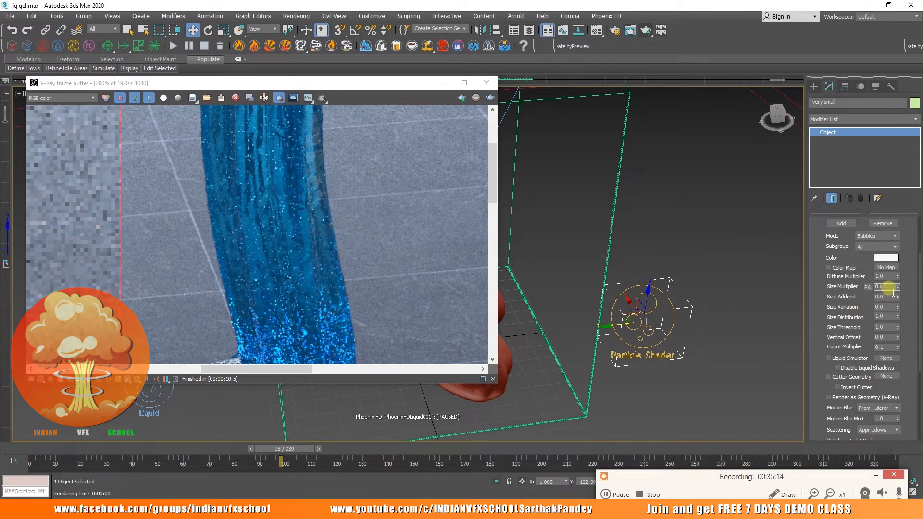
Set the particle shader's Size Multiplier to 0.1, re-render the region and inspect the bubbles in the stream and pile
left_click(490, 98)
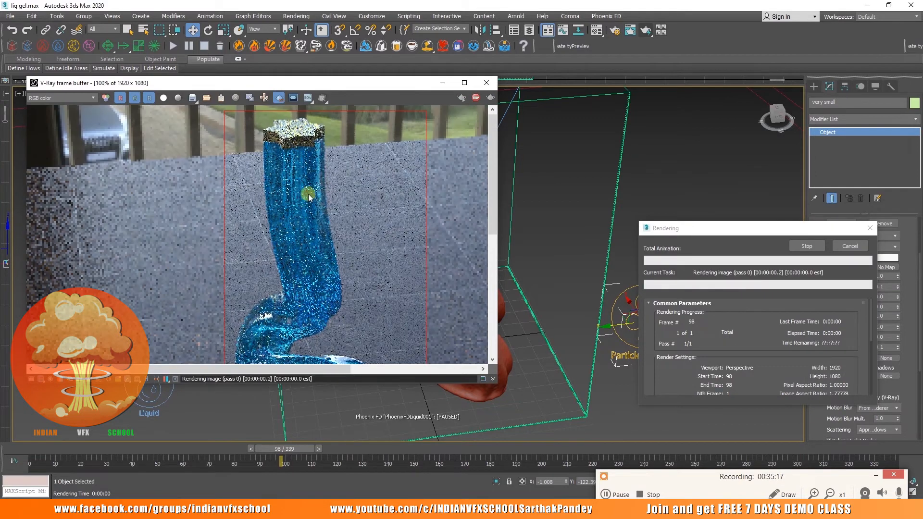
scroll(300, 177, "down", 1)
scroll(300, 178, "up", 1)
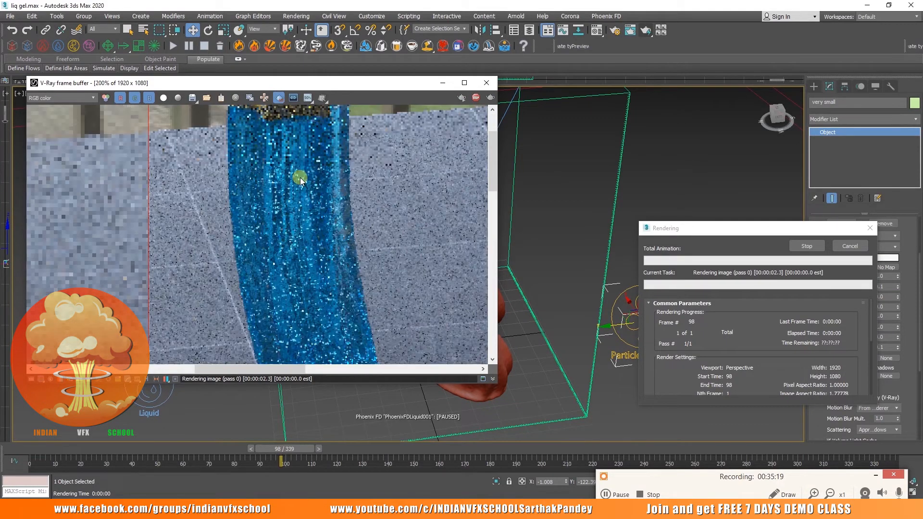
scroll(300, 178, "down", 1)
scroll(300, 177, "down", 1)
scroll(275, 240, "up", 1)
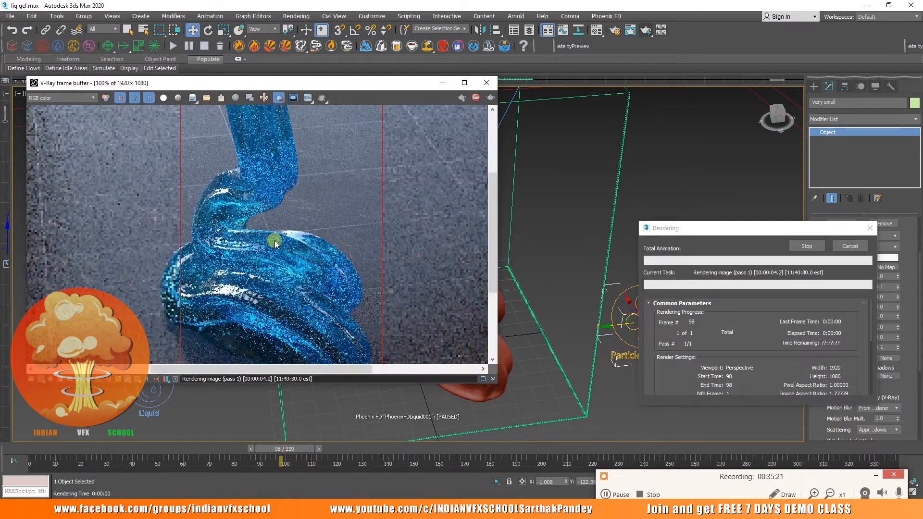
middle_click_drag(264, 185, 287, 308)
scroll(269, 206, "up", 1)
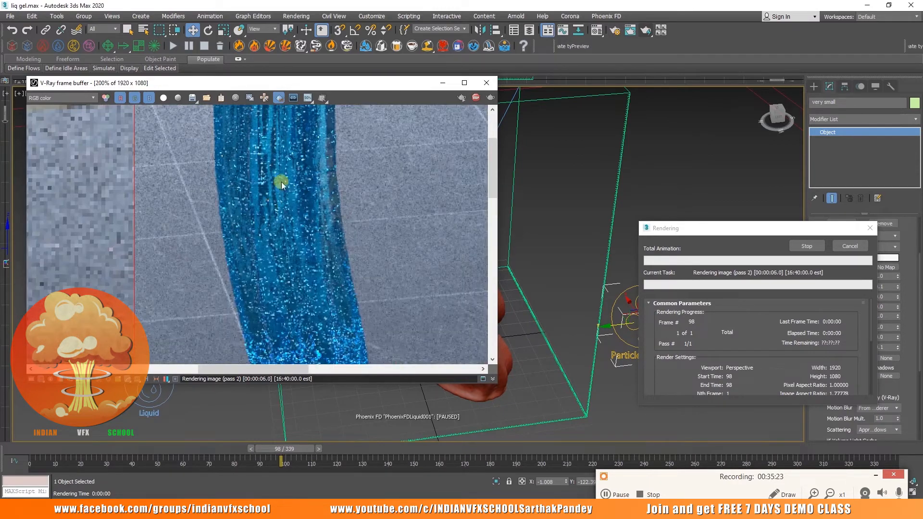
scroll(283, 173, "up", 1)
scroll(283, 172, "down", 2)
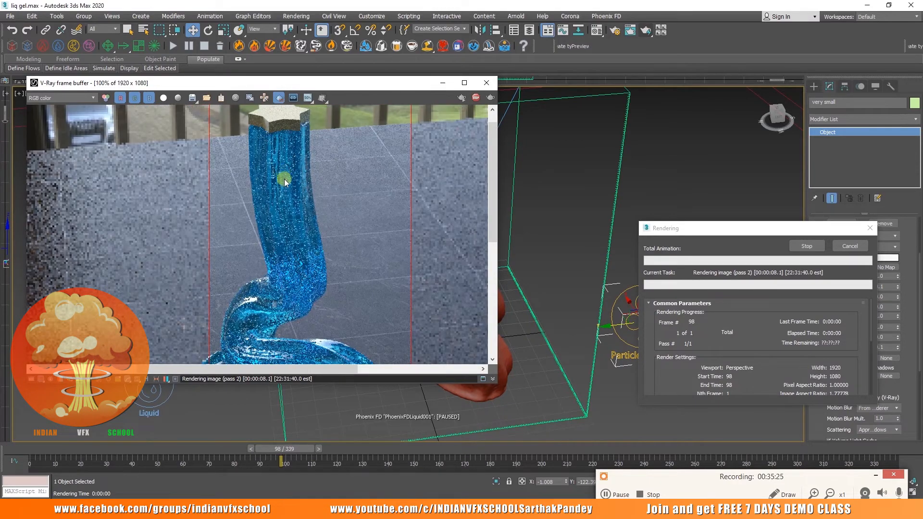
mouse_move(284, 178)
middle_mouse_down()
mouse_move(303, 107)
mouse_move(292, 171)
middle_mouse_up()
scroll(291, 149, "up", 1)
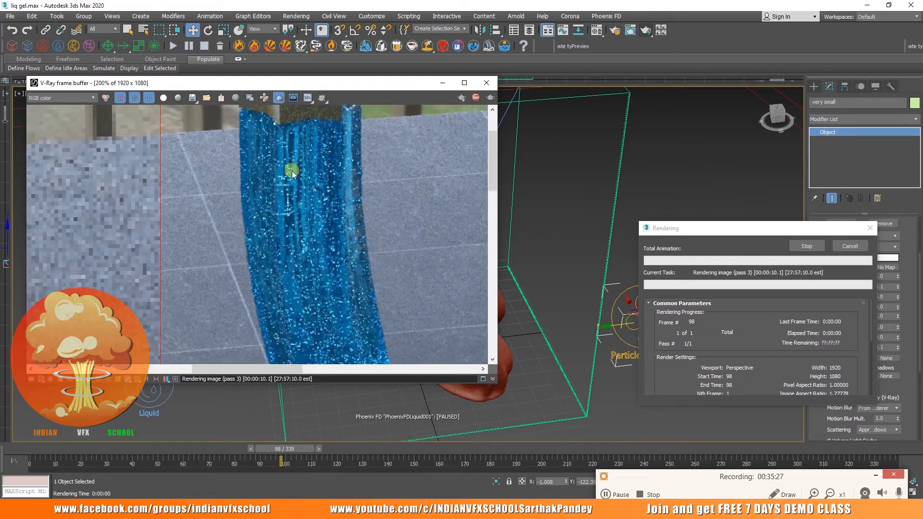
scroll(292, 171, "down", 1)
scroll(292, 171, "up", 1)
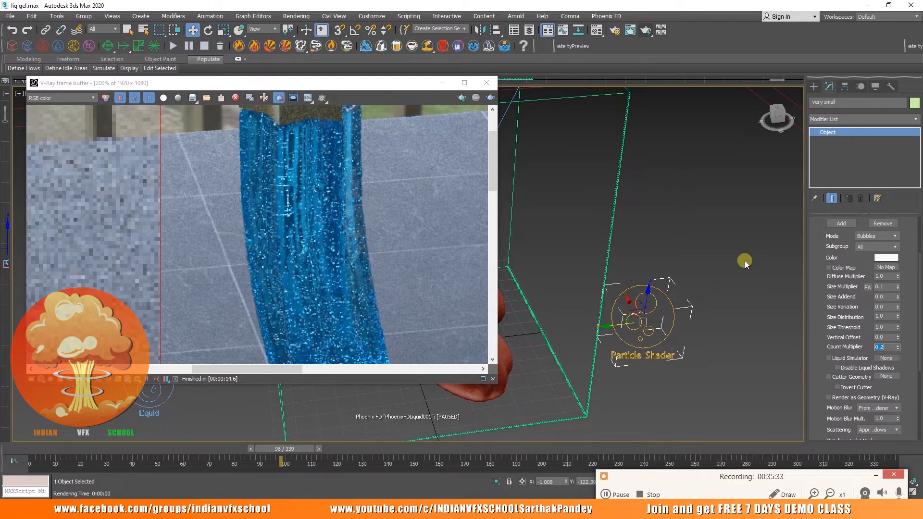
Set the particle shader's Count Multiplier to 0.2 and render a smaller region around the stream just below the source
middle_click_drag(363, 136, 366, 164)
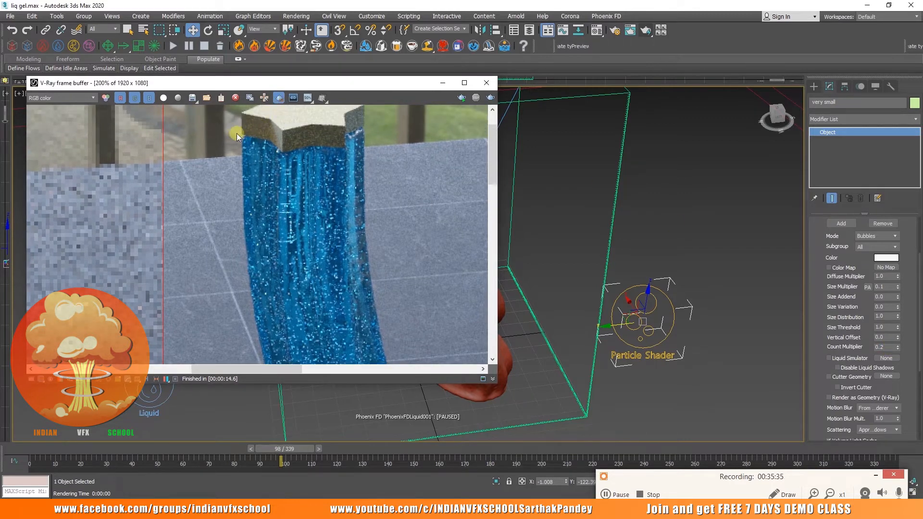
left_click_drag(231, 139, 388, 350)
left_click(490, 97)
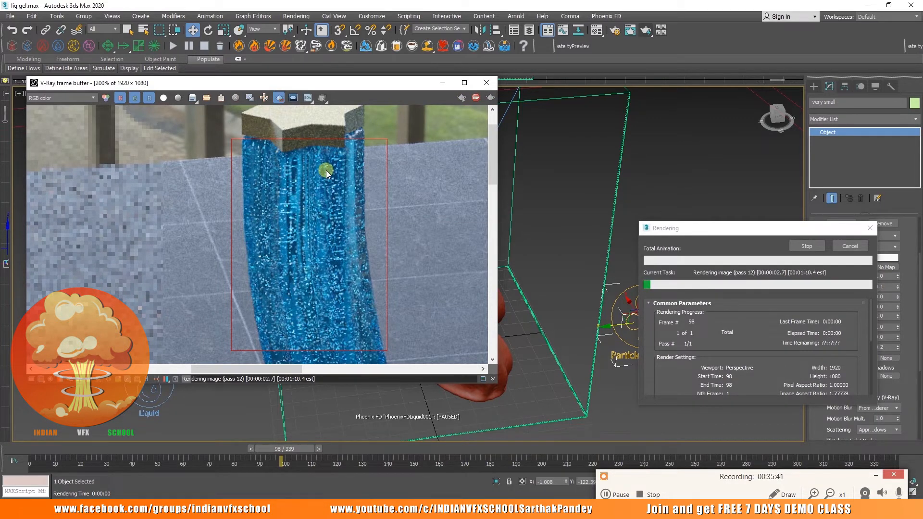
scroll(325, 178, "down", 1)
scroll(325, 200, "up", 1)
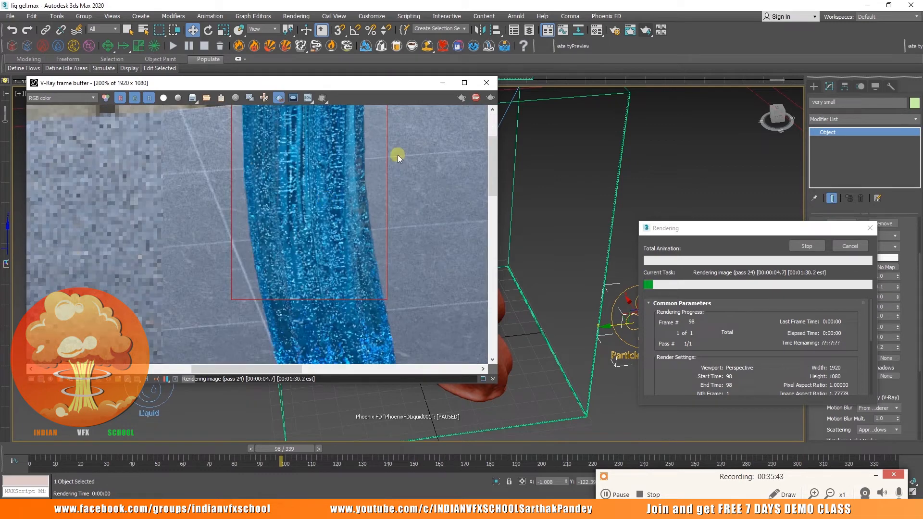
Stop the render, set the particle shader's Size Multiplier to 0.05 and re-render the small stream region
left_click(476, 98)
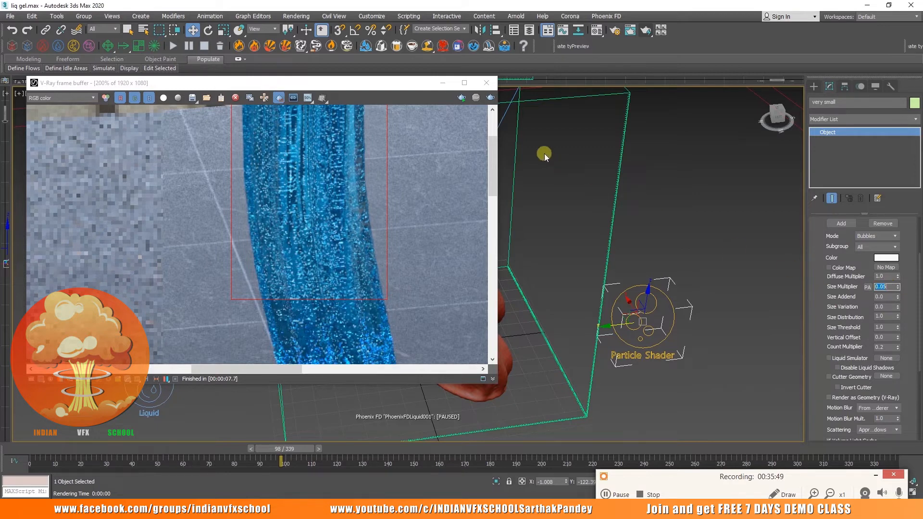
left_click(490, 97)
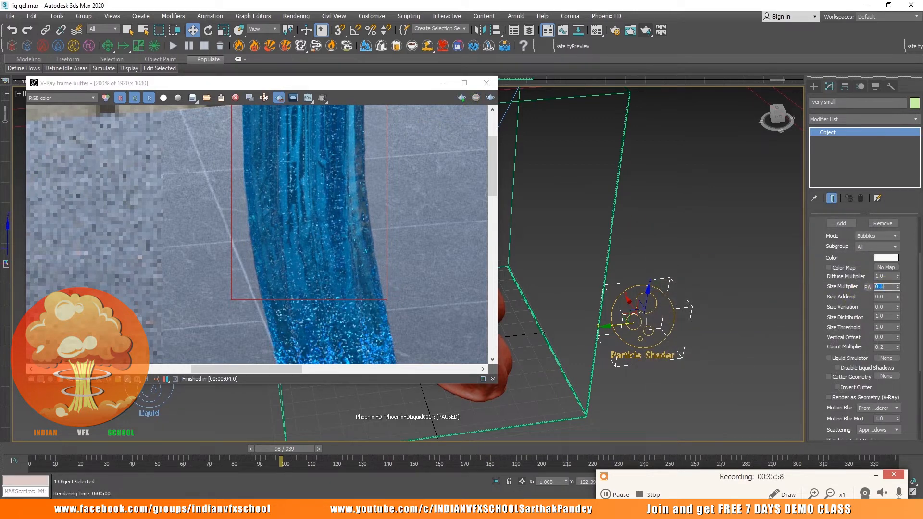
Set the Size Multiplier to 0.1 and the Count Multiplier to 0.15, re-render the stream region and check the bubbles
scroll(863, 312, "down", 2)
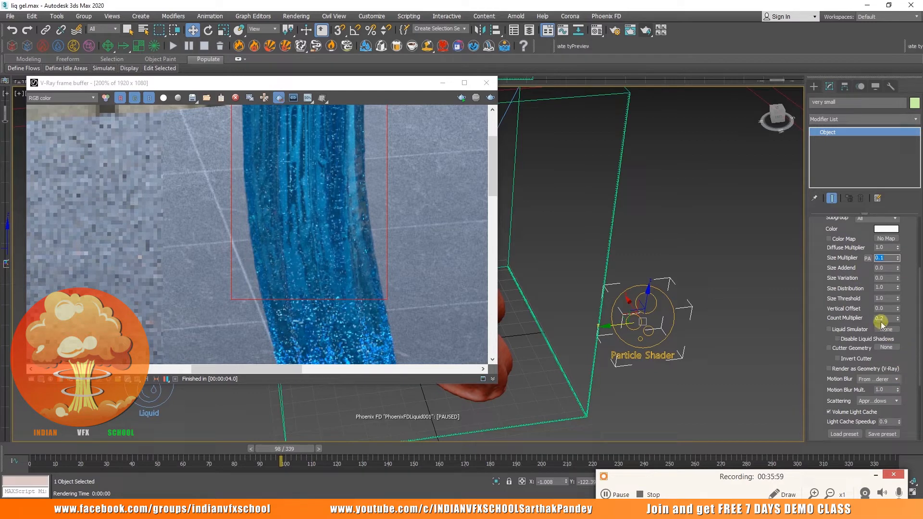
left_click(890, 319)
left_click(489, 98)
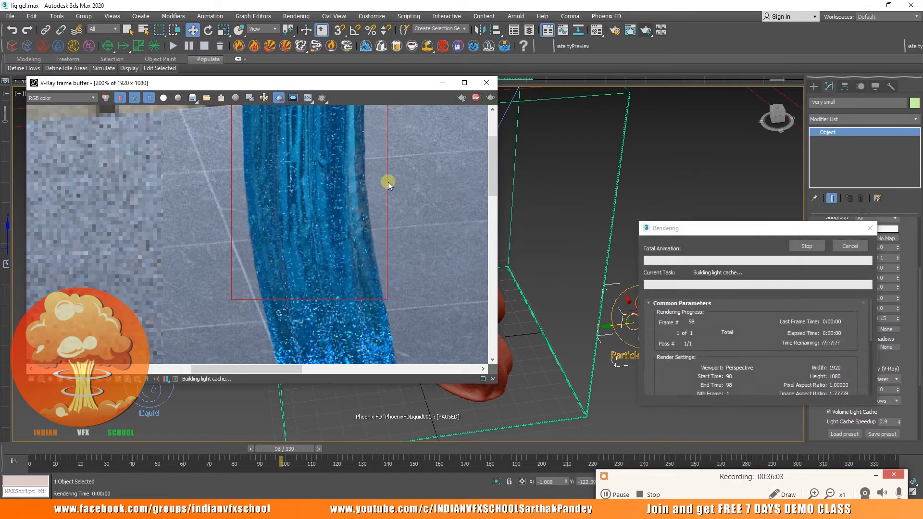
scroll(328, 203, "down", 1)
scroll(327, 202, "up", 1)
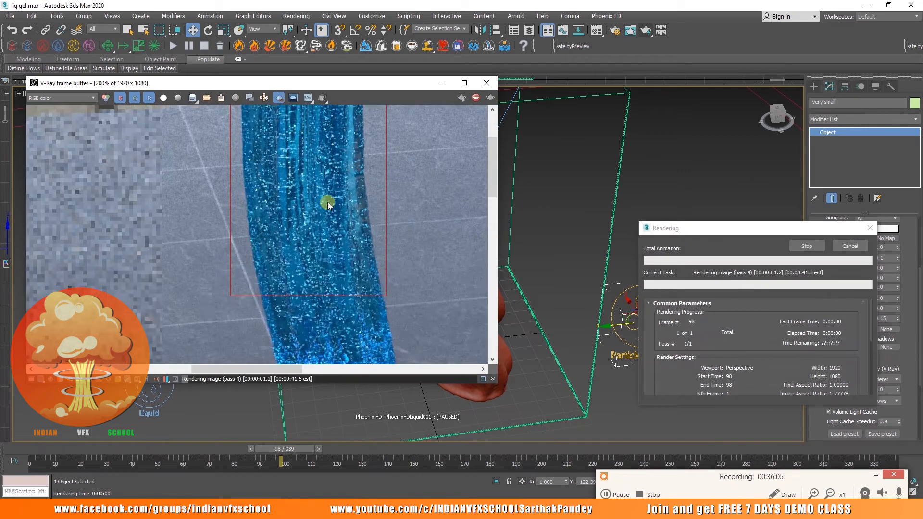
scroll(330, 200, "down", 1)
left_click(473, 98)
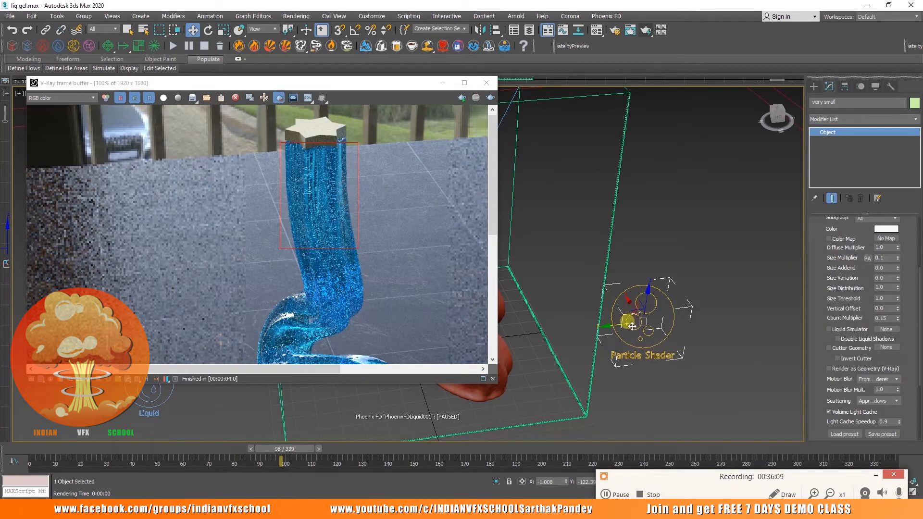
Clone the very small particle shader beside the original as a copy named medium
left_click_drag(628, 329, 701, 320, "shift")
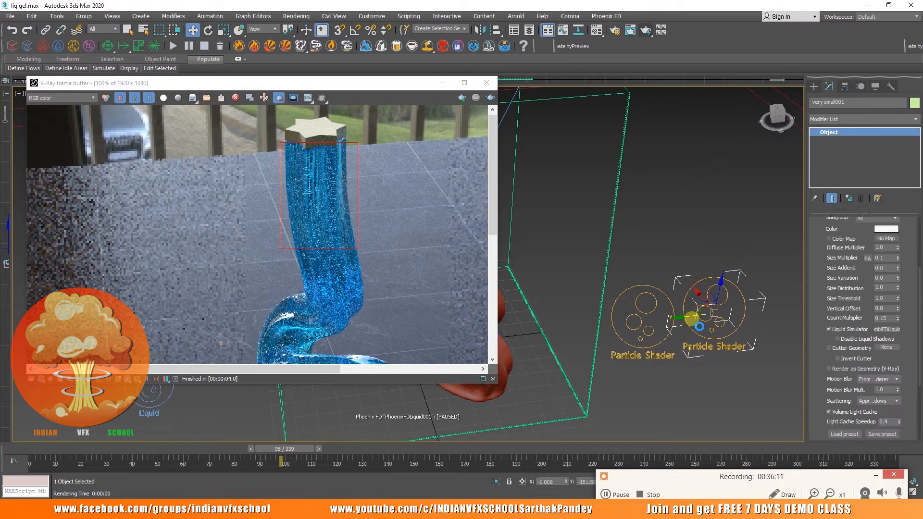
triple_click(433, 285)
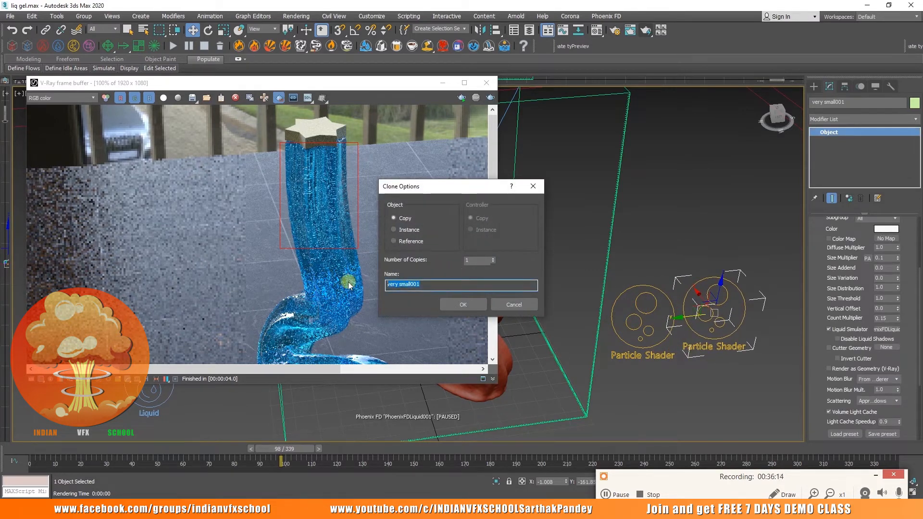
type("medium")
key("Return")
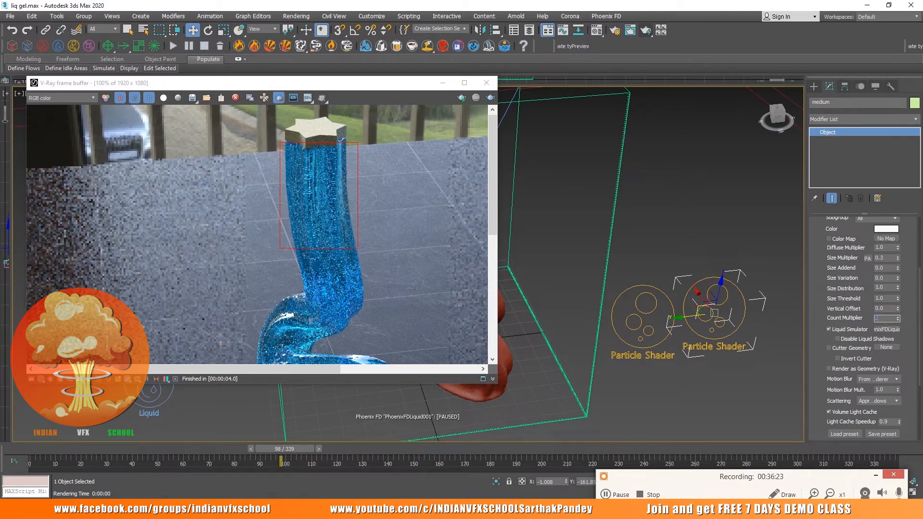
Set the medium shader's Size Multiplier to 0.3 and Count Multiplier to 0.05, re-render the stream region and inspect the bubbles
left_click(490, 97)
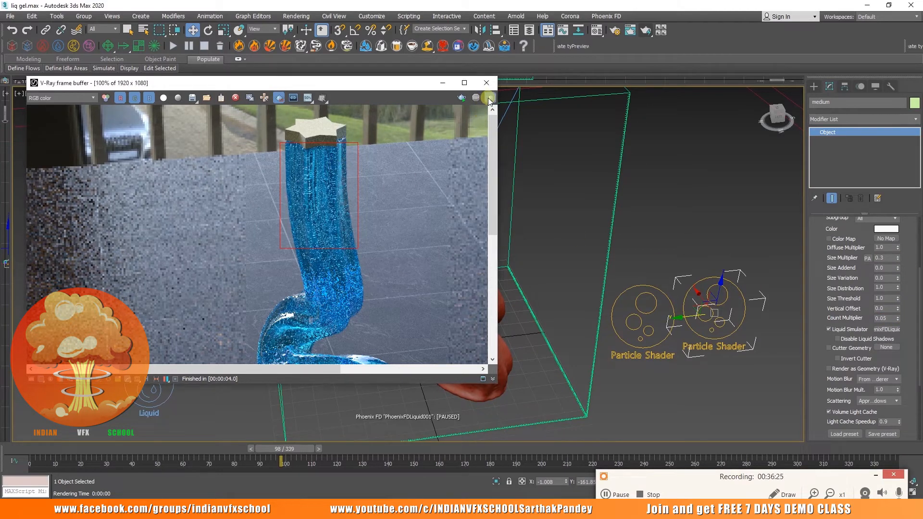
scroll(301, 178, "up", 2)
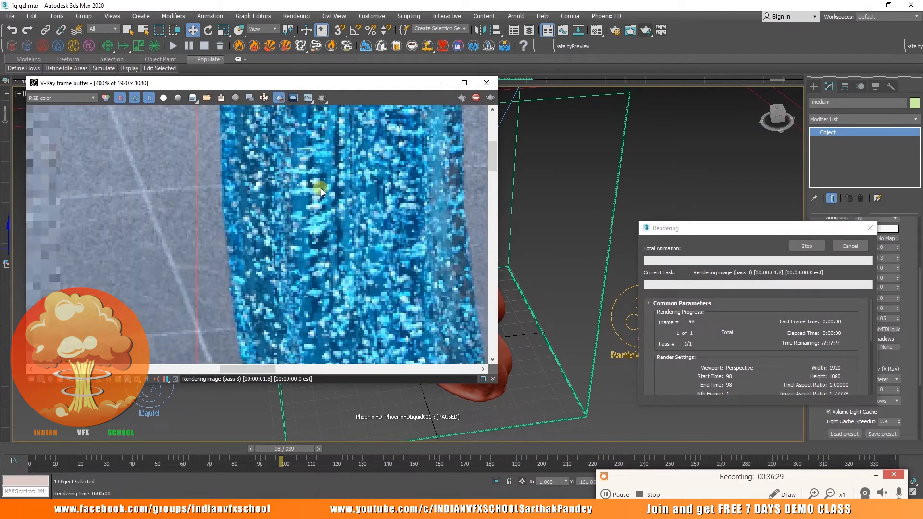
scroll(324, 204, "down", 2)
scroll(325, 201, "up", 2)
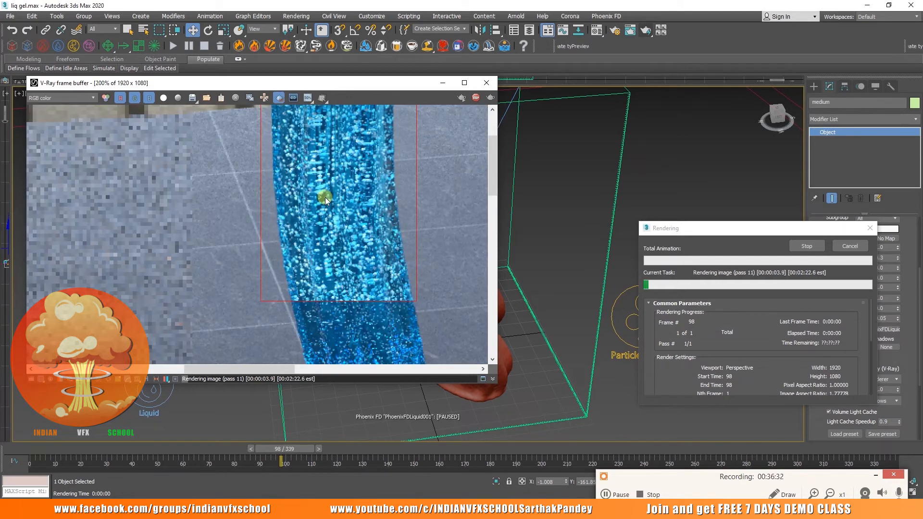
scroll(325, 202, "down", 2)
left_click(476, 99)
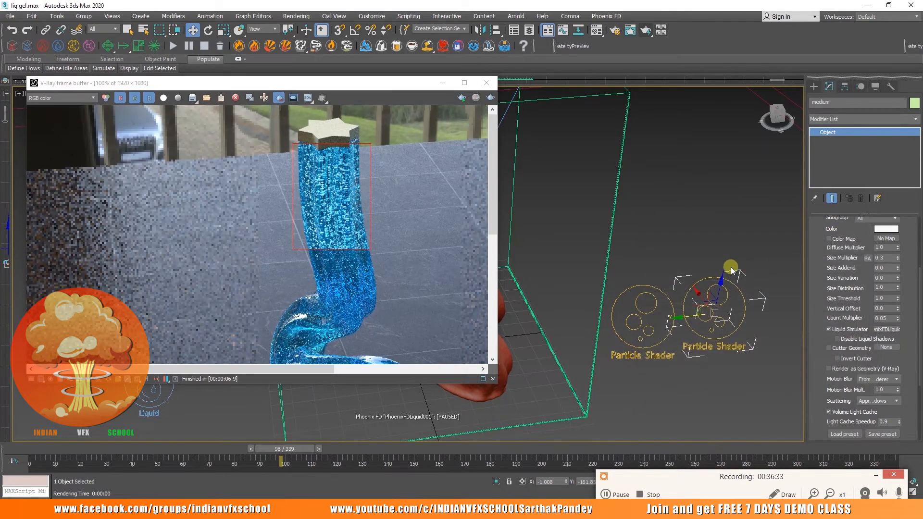
Remove the liquid particles from the very small shader and re-render the stream region to inspect only the medium bubbles
left_click(648, 307)
scroll(838, 271, "up", 3)
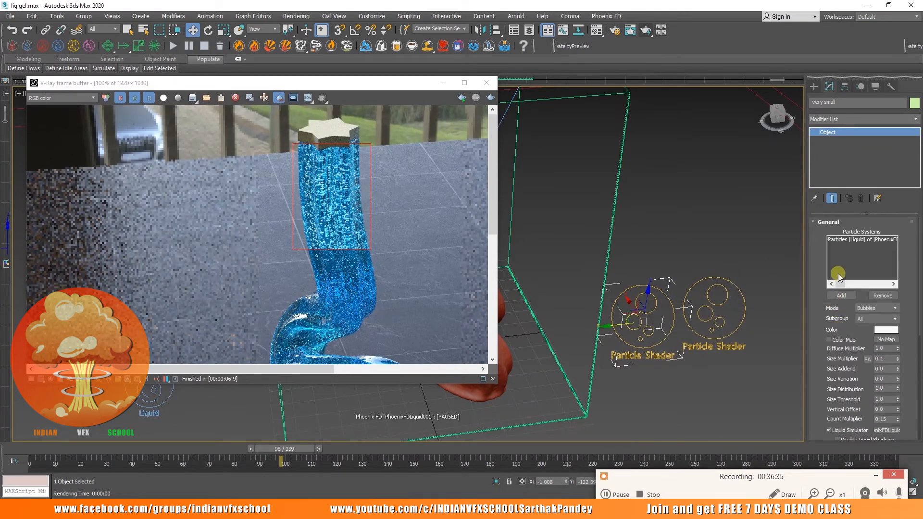
left_click(847, 242)
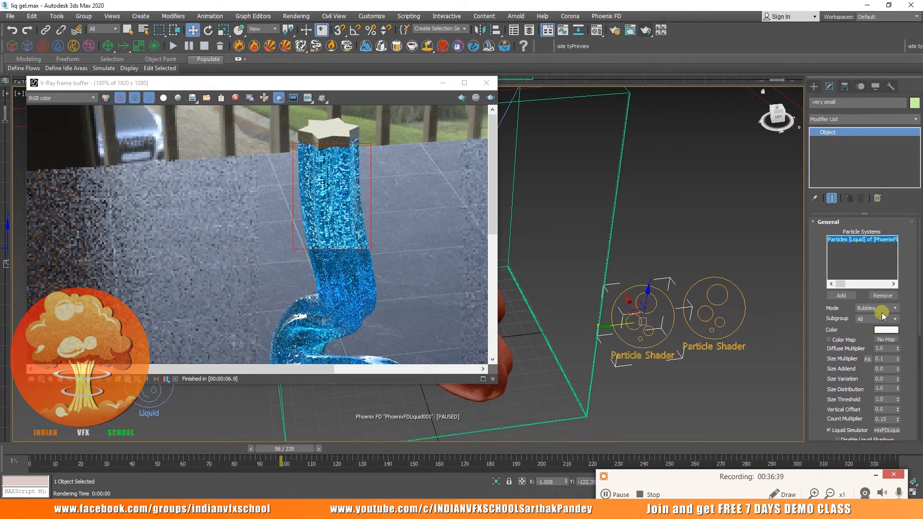
left_click(882, 296)
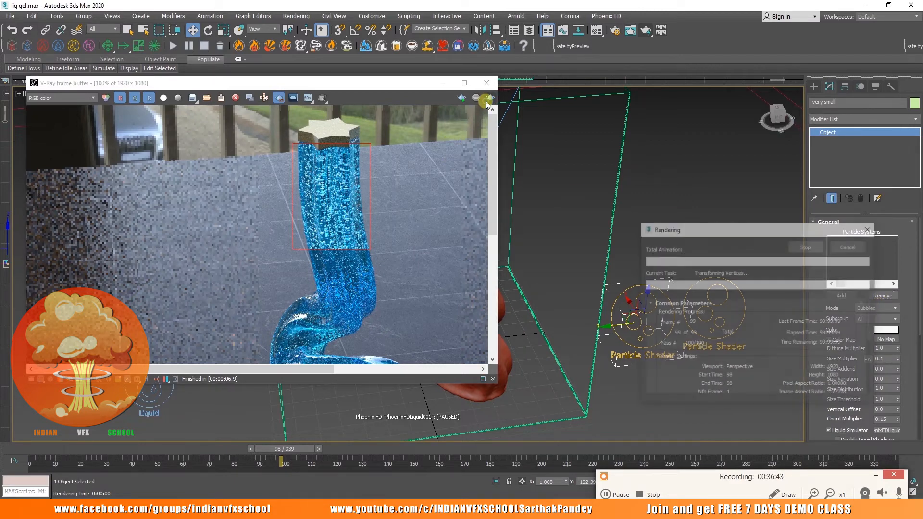
scroll(336, 185, "up", 1)
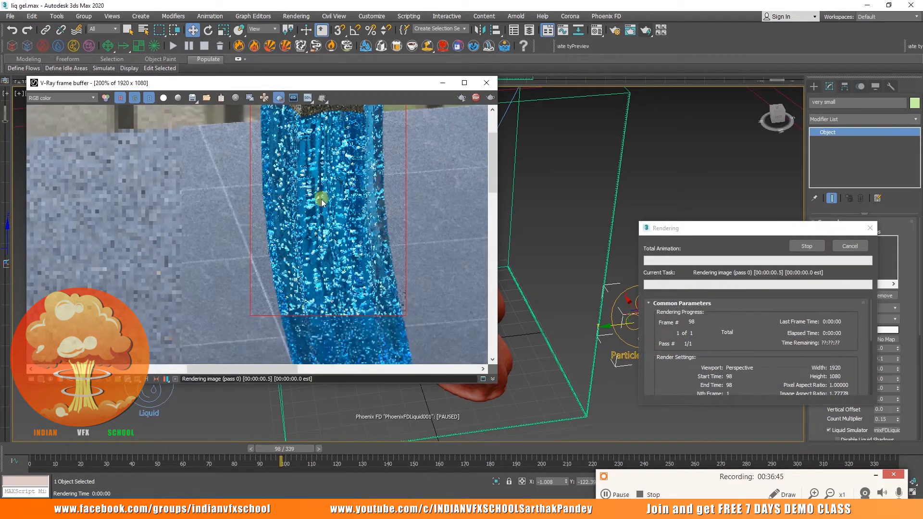
scroll(321, 200, "up", 1)
scroll(321, 199, "down", 1)
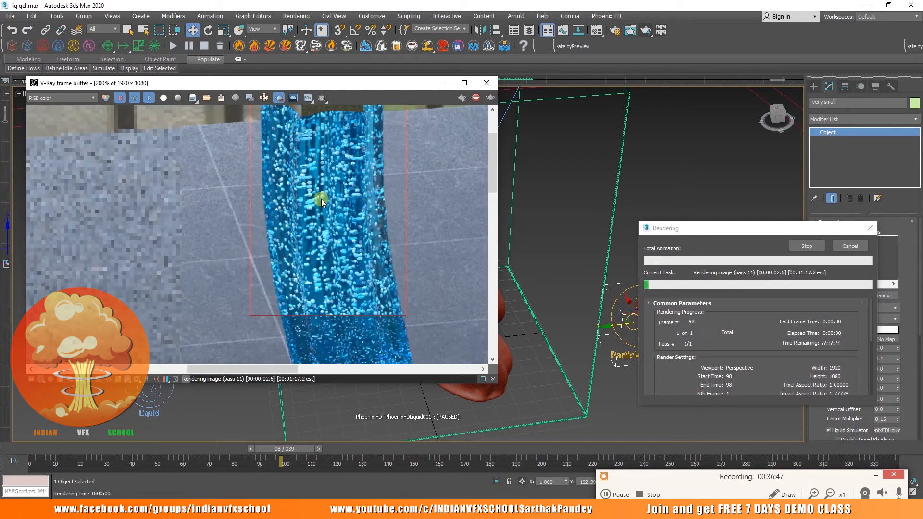
left_click(475, 102)
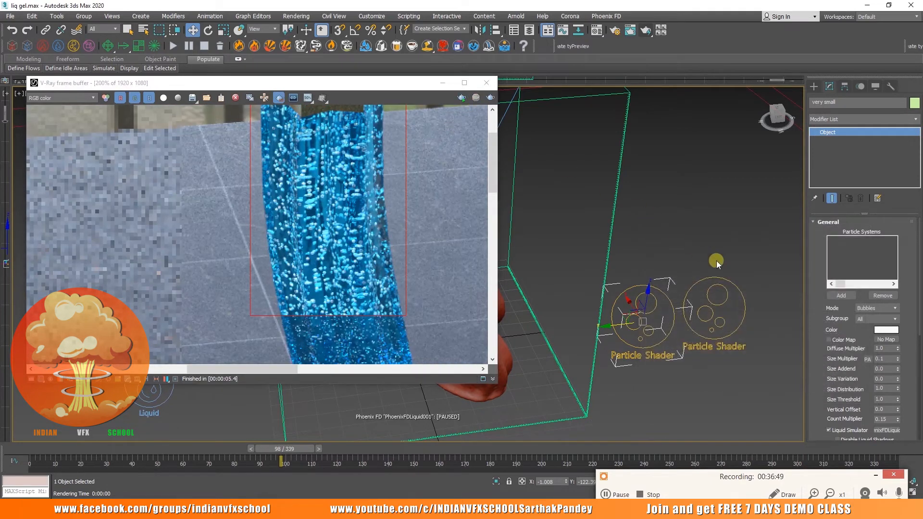
Set the medium shader's Count Multiplier to 0.02, re-render the stream region and check the bubble density
left_click(724, 313)
scroll(809, 366, "down", 3)
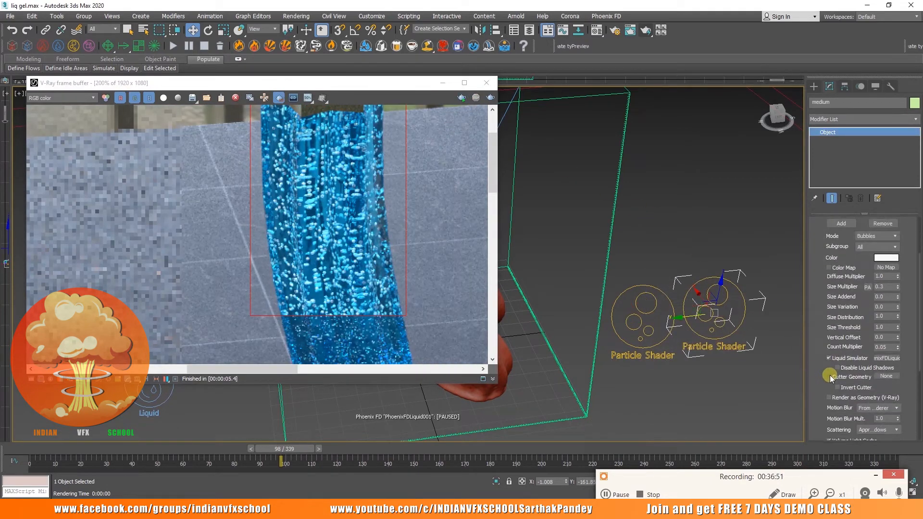
left_click(487, 99)
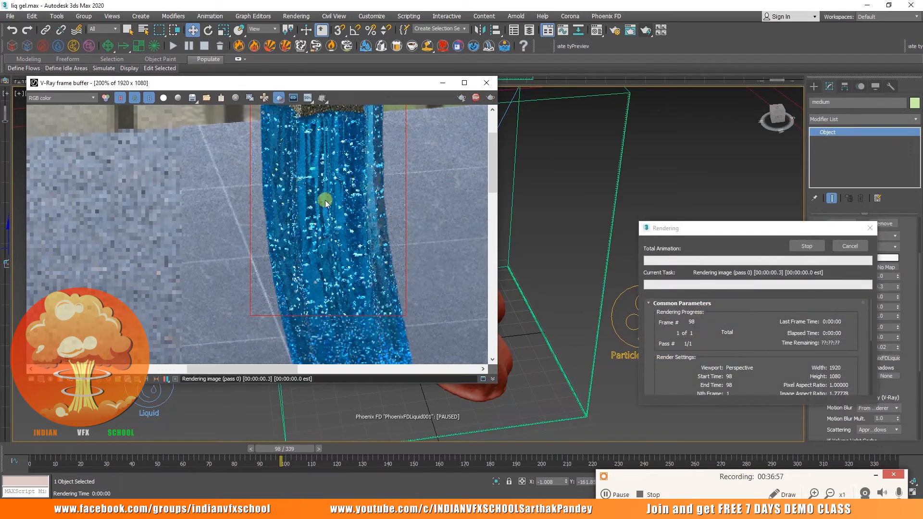
scroll(324, 201, "down", 1)
scroll(325, 200, "up", 1)
scroll(325, 200, "down", 1)
scroll(325, 200, "up", 1)
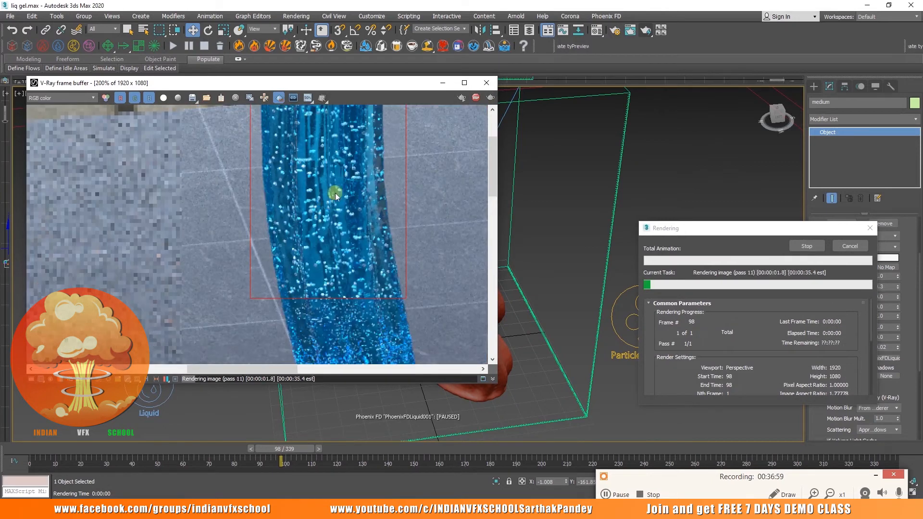
left_click(475, 97)
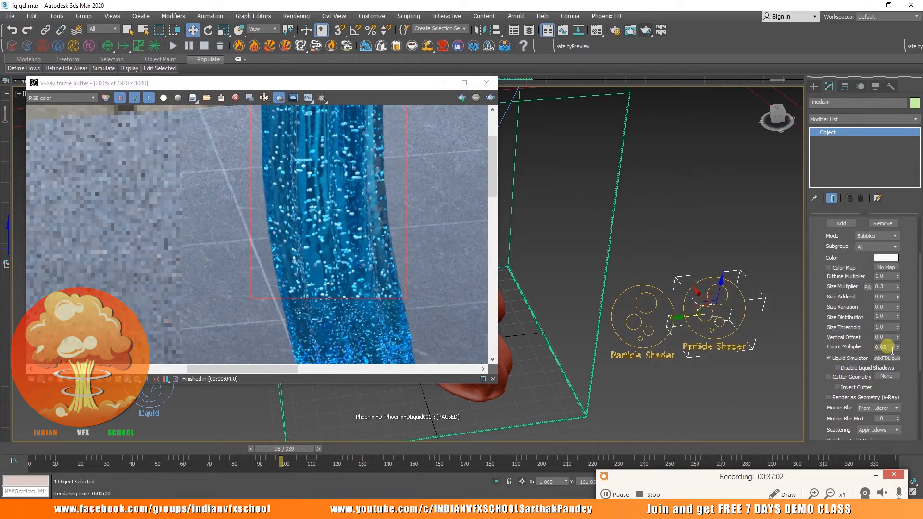
Set the medium shader's Count Multiplier to 0.01, re-render the stream region and compare the bubbles at different zoom levels
left_click(487, 99)
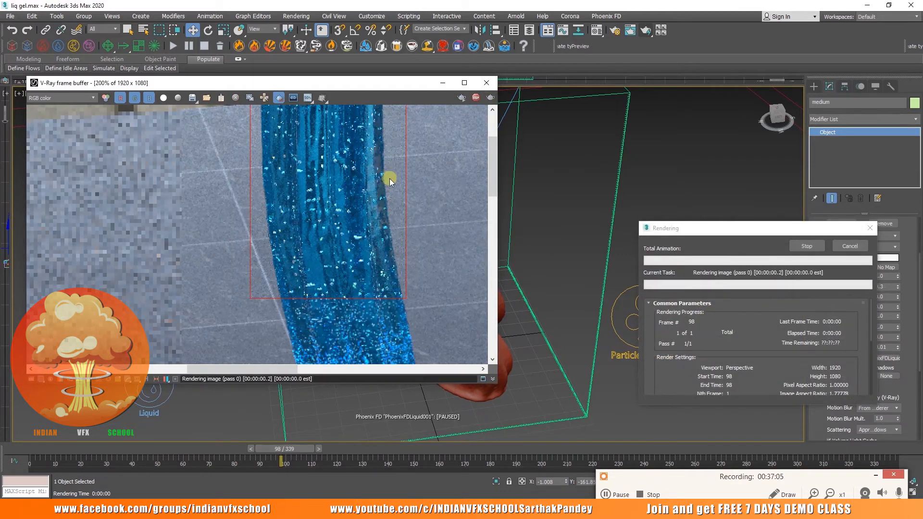
scroll(390, 178, "down", 1)
scroll(348, 185, "up", 1)
scroll(349, 188, "down", 1)
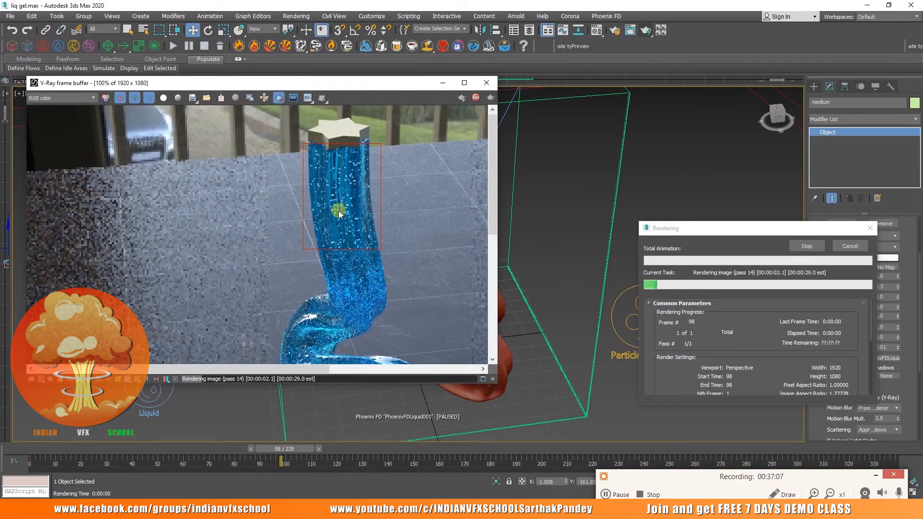
scroll(339, 211, "up", 1)
scroll(344, 202, "down", 1)
scroll(348, 193, "up", 1)
scroll(348, 191, "down", 1)
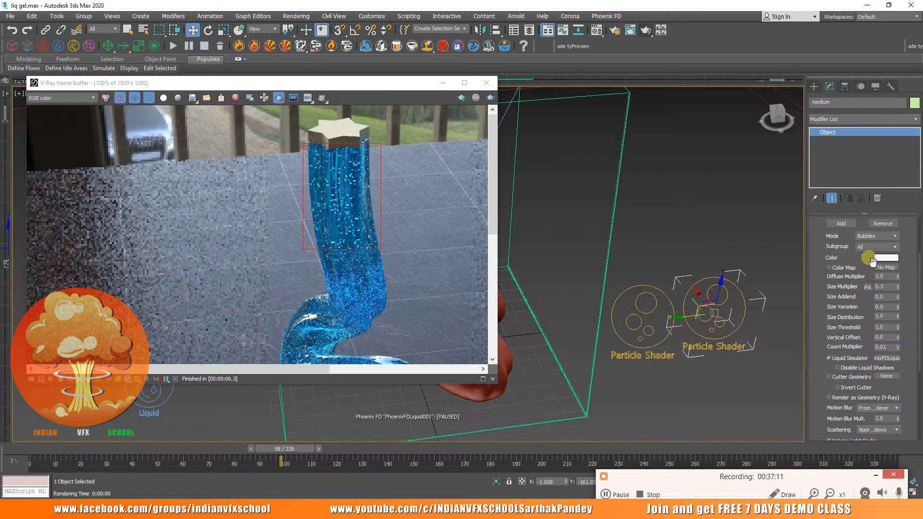
Remove the liquid particle system from the medium shader
scroll(865, 257, "up", 2)
left_click(841, 225)
left_click(889, 284)
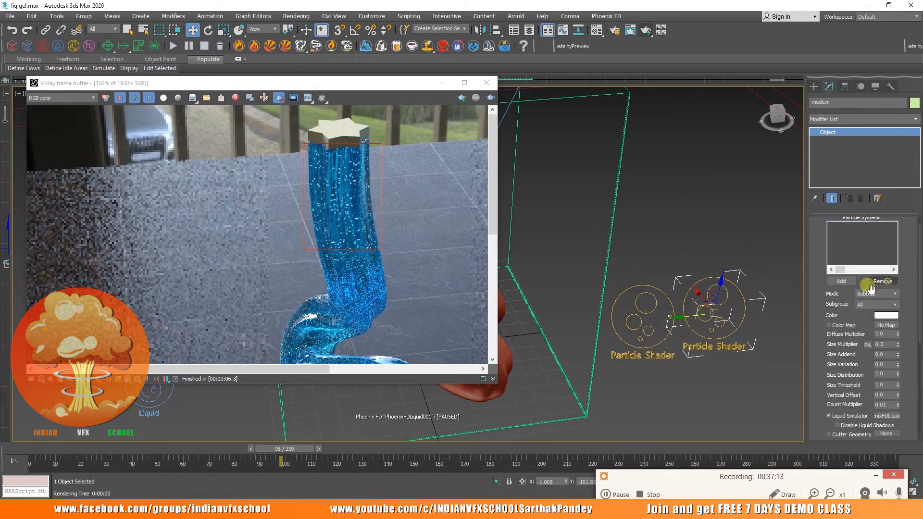
Clone the medium shader as a copy beside it and add Particles [Liquid] of [PhoenixFDLiquid001] to the copy
left_click_drag(687, 317, 777, 300, "shift")
left_click(474, 302)
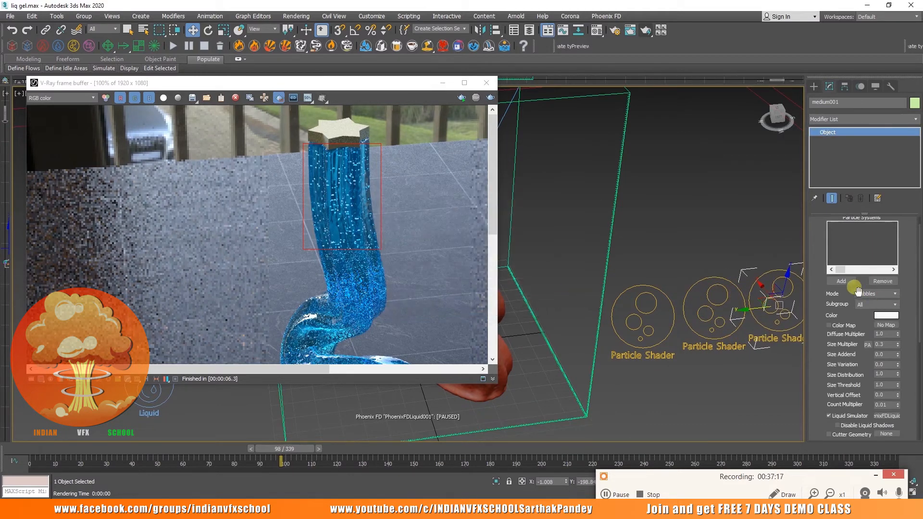
left_click(841, 280)
left_click(610, 228)
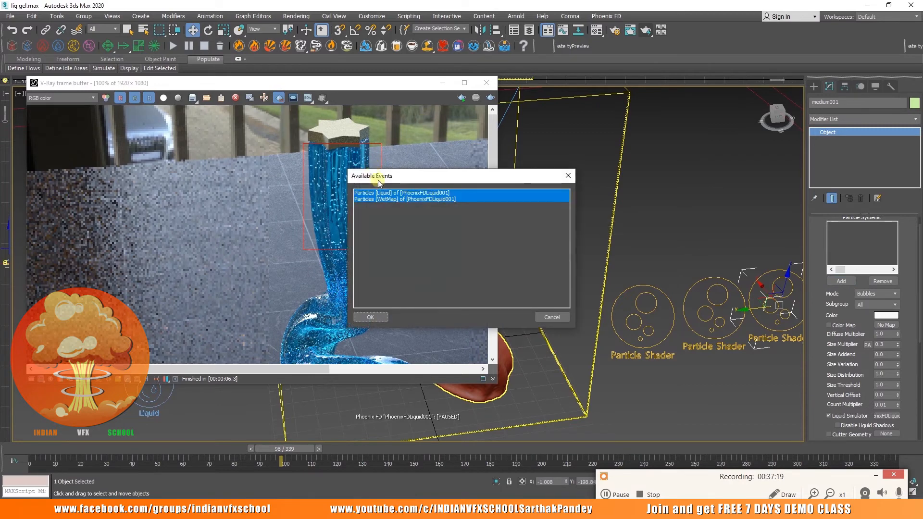
left_click(385, 193)
left_click(371, 315)
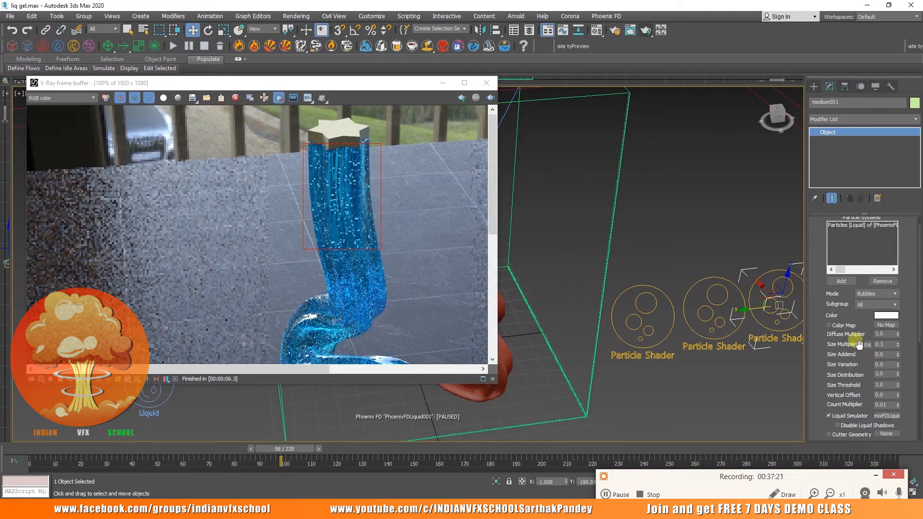
Rename the new particle shader copy as big
left_click(855, 102)
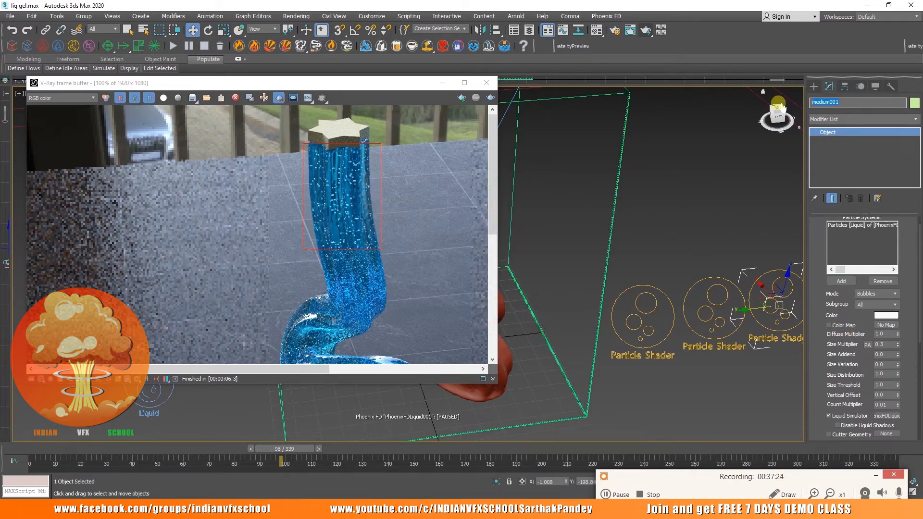
type("big")
key("Return")
Set the big shader's Size Multiplier to 0.5 and Count Multiplier to 0.001 and re-render the stream region
scroll(845, 359, "down", 1)
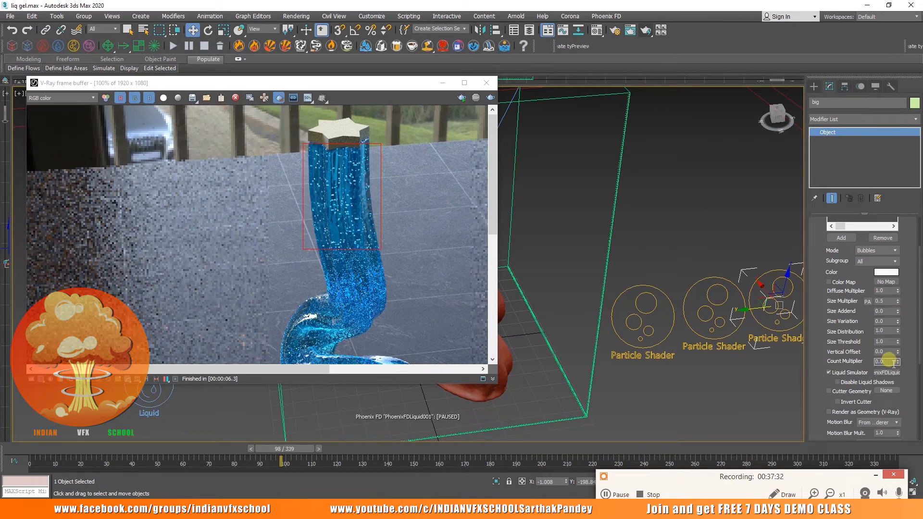
left_click(490, 98)
scroll(337, 175, "up", 2)
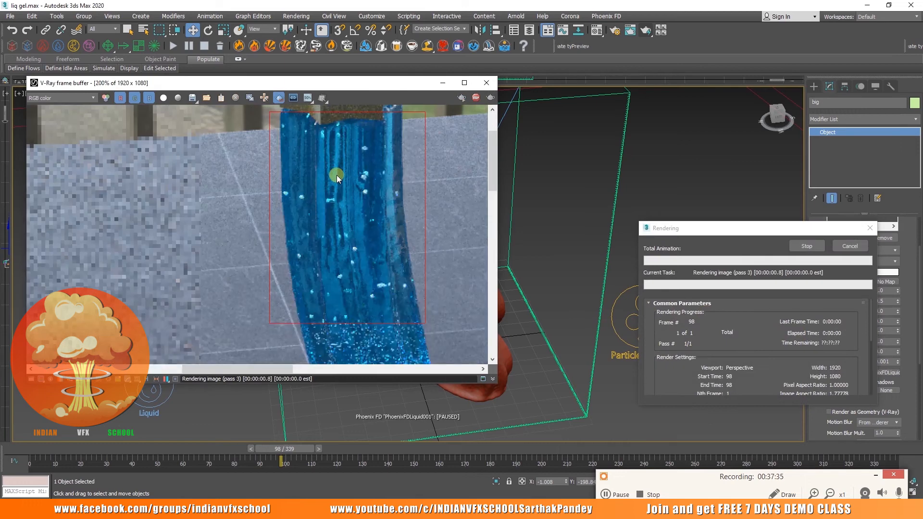
scroll(348, 203, "down", 4)
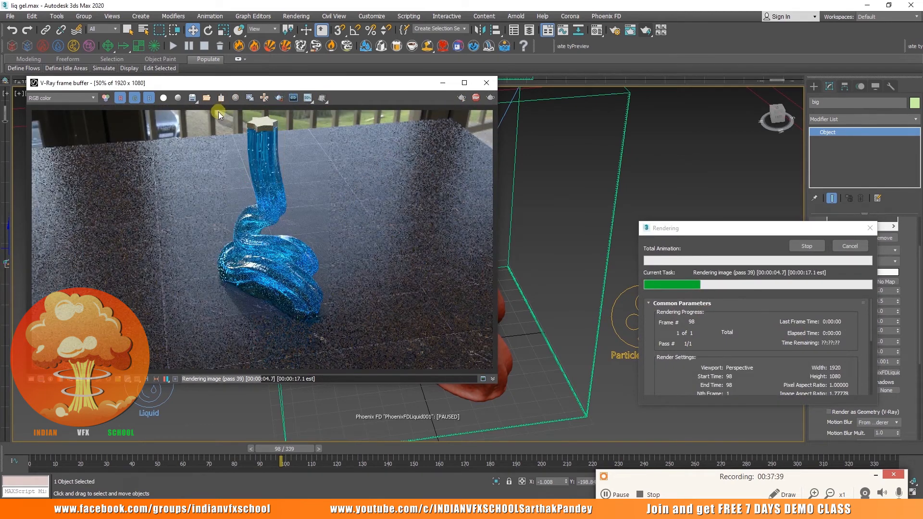
Redraw the render region around the whole gel stream and pile and render it again
left_click(279, 99)
left_click_drag(218, 114, 335, 326)
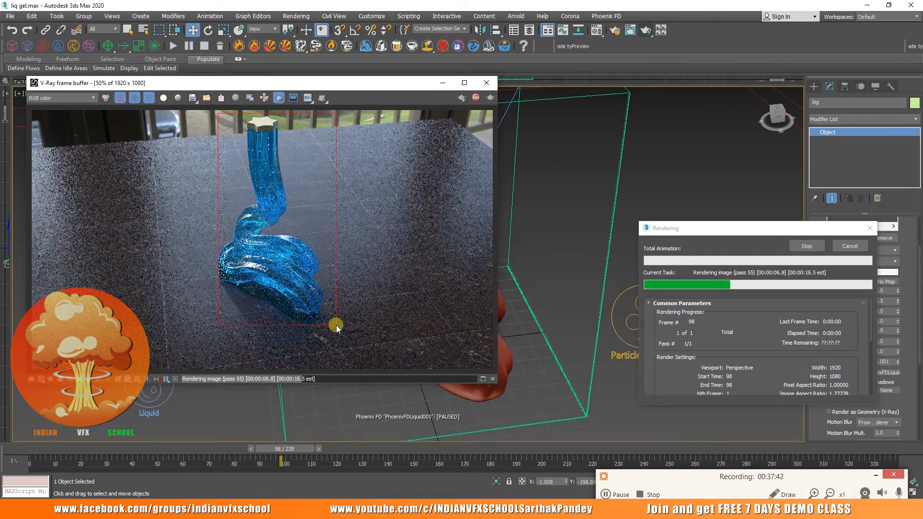
left_click(490, 98)
left_click(491, 98)
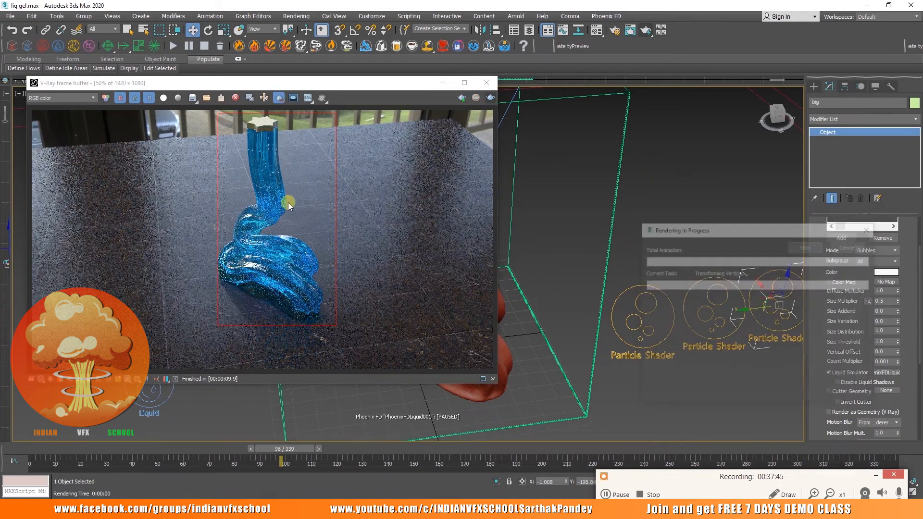
Examine the bubbles in the rendered gel stream and pile up close and at full view, and stop the render
double_click(272, 212)
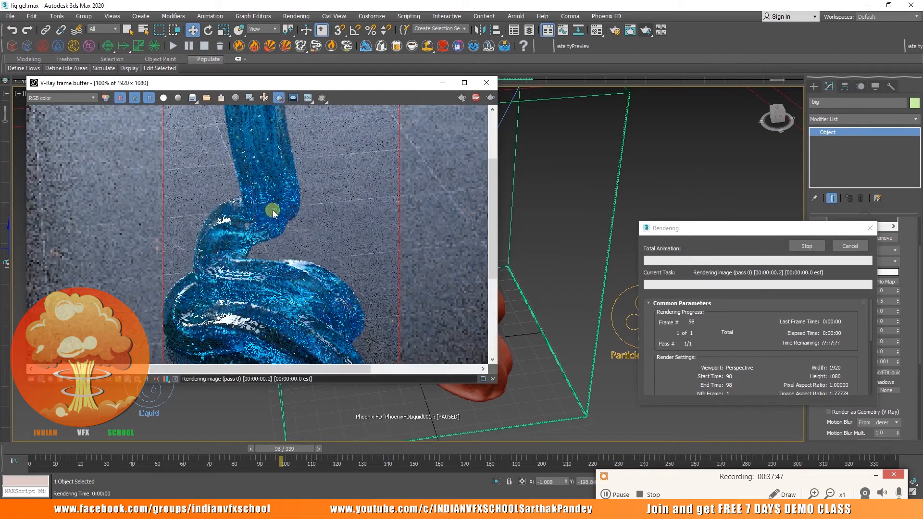
scroll(262, 199, "down", 1)
scroll(269, 202, "up", 1)
mouse_move(272, 181)
middle_mouse_down()
mouse_move(278, 213)
mouse_move(277, 175)
middle_mouse_up()
scroll(274, 227, "down", 1)
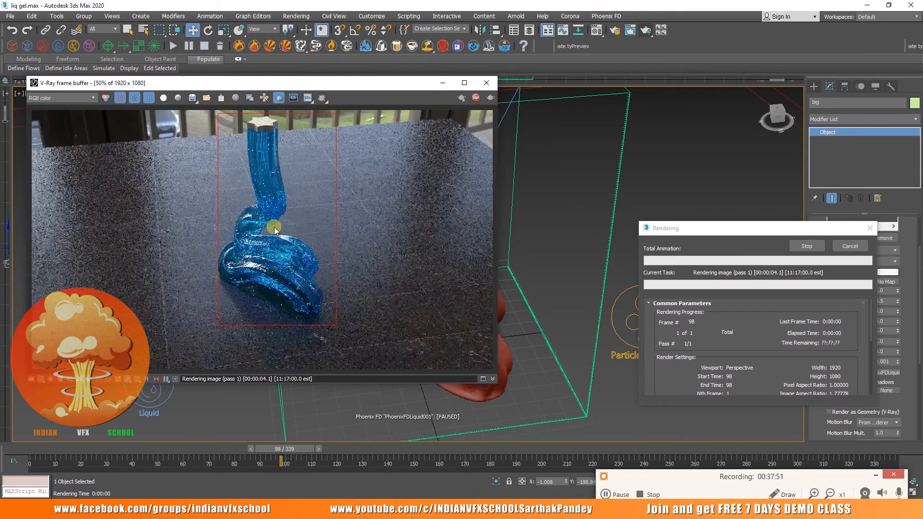
scroll(274, 227, "up", 1)
left_click(476, 97)
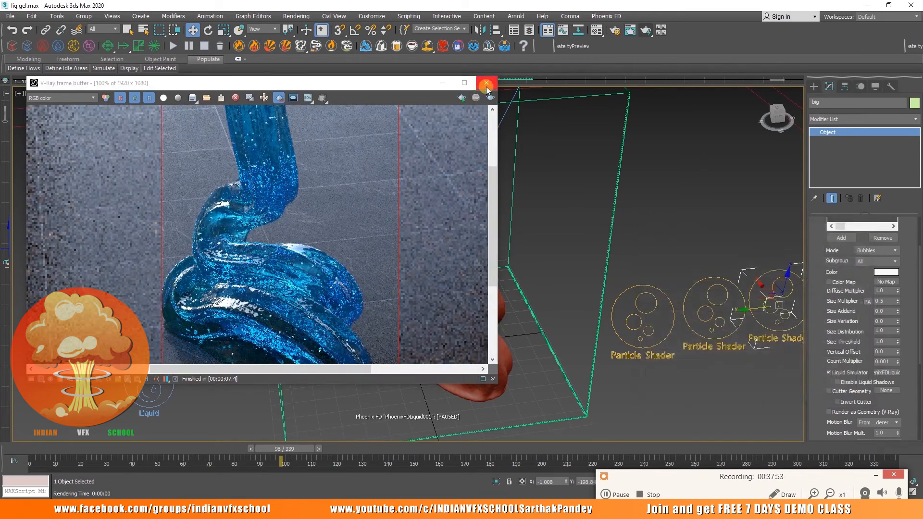
Close the rendered image and add a Relax modifier to the Phoenix FD liquid simulator
left_click(486, 83)
left_click(485, 355)
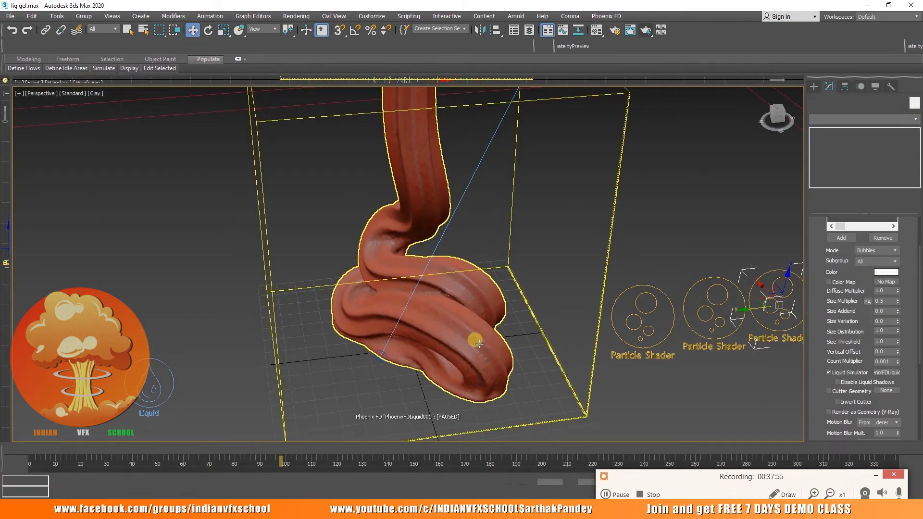
left_click(834, 120)
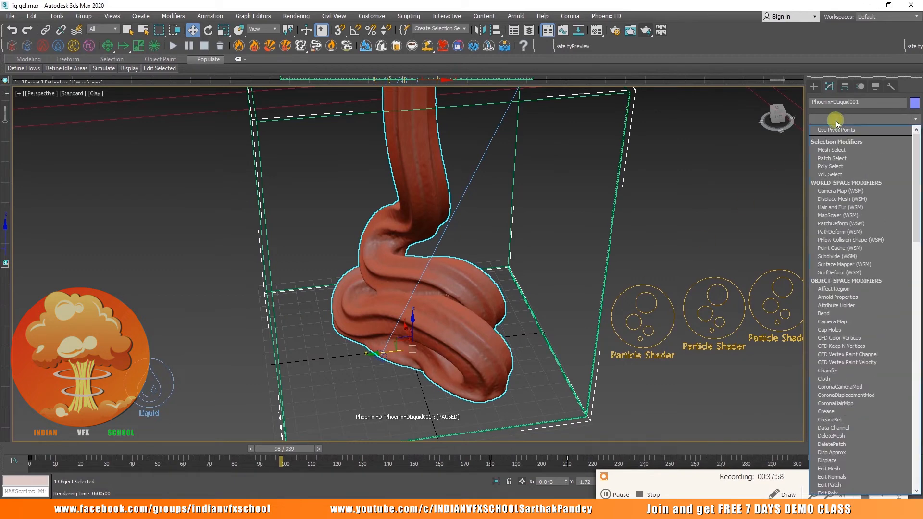
key("r")
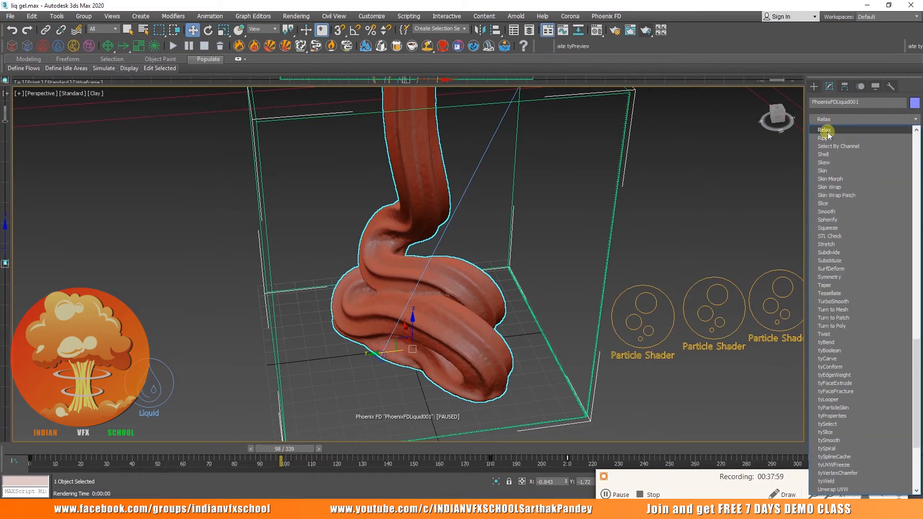
left_click(827, 132)
Set the Relax modifier's Relax Value to 1.0 and its Iterations to 8, and deselect the simulator
left_click_drag(904, 236, 899, 137)
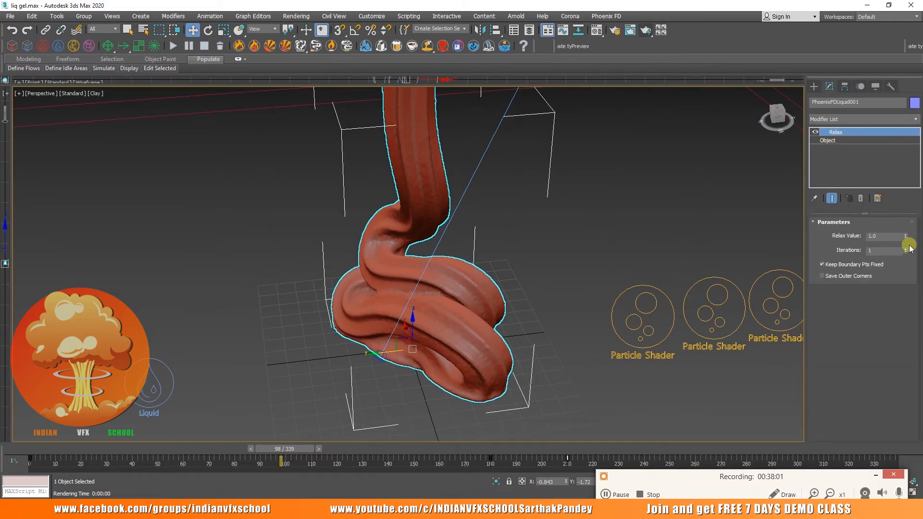
left_click(906, 249)
left_click(905, 248)
left_click(906, 249)
left_click(906, 249)
left_click(906, 249)
left_click(906, 248)
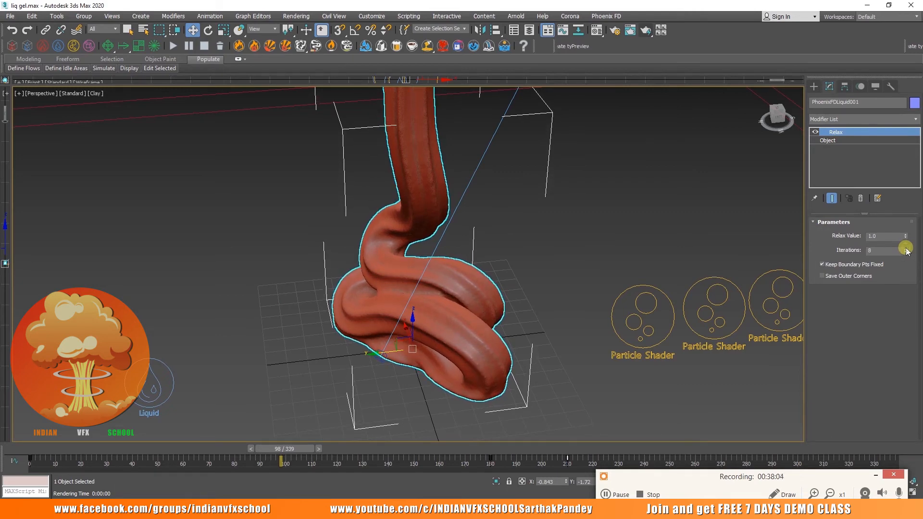
left_click(905, 248)
left_click(554, 245)
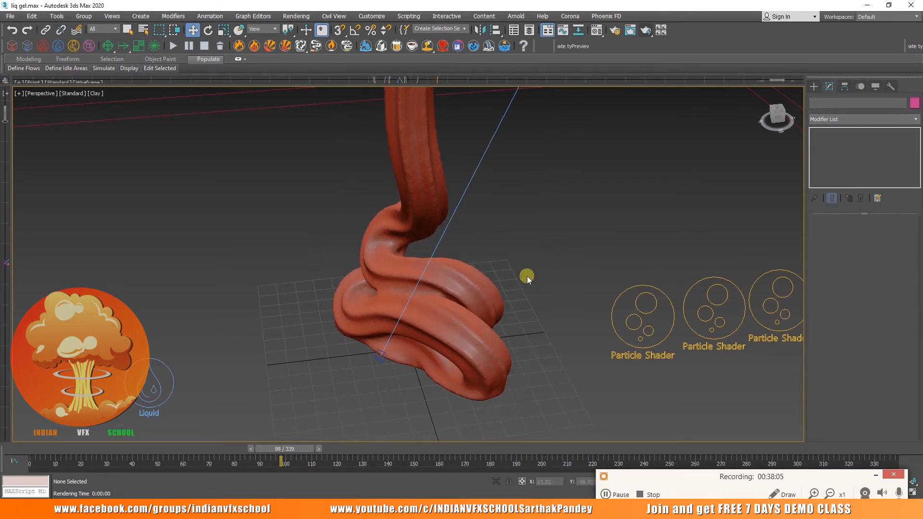
Render the relaxed gel, check the bubbles in the stream, and stop the render
left_click(643, 32)
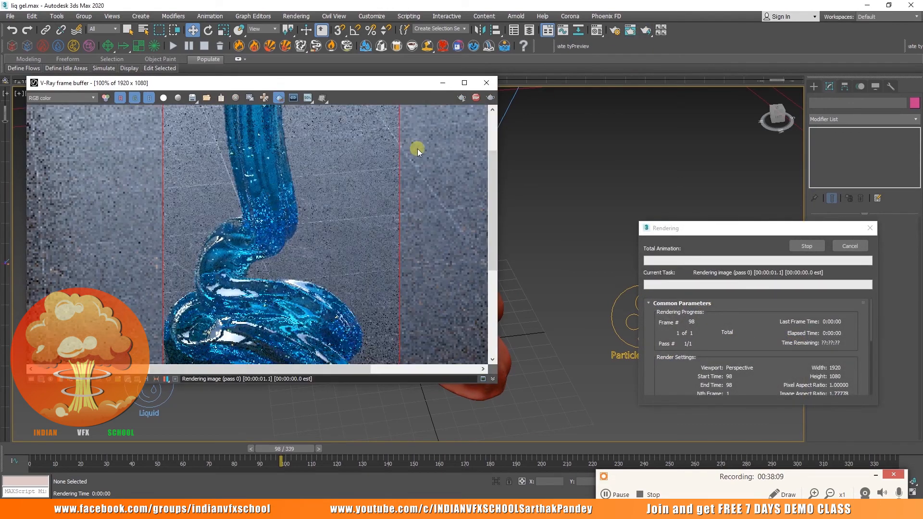
double_click(266, 180)
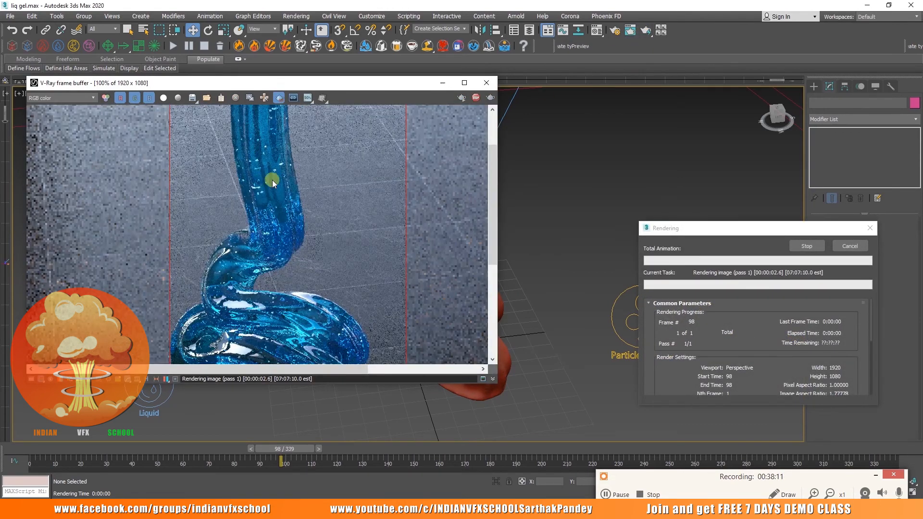
left_click(476, 98)
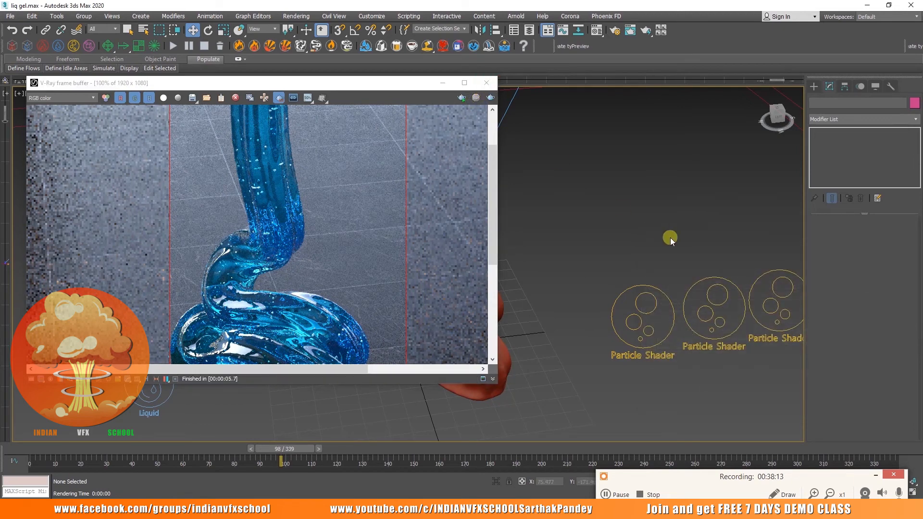
left_click(705, 287)
left_click_drag(416, 84, 278, 102)
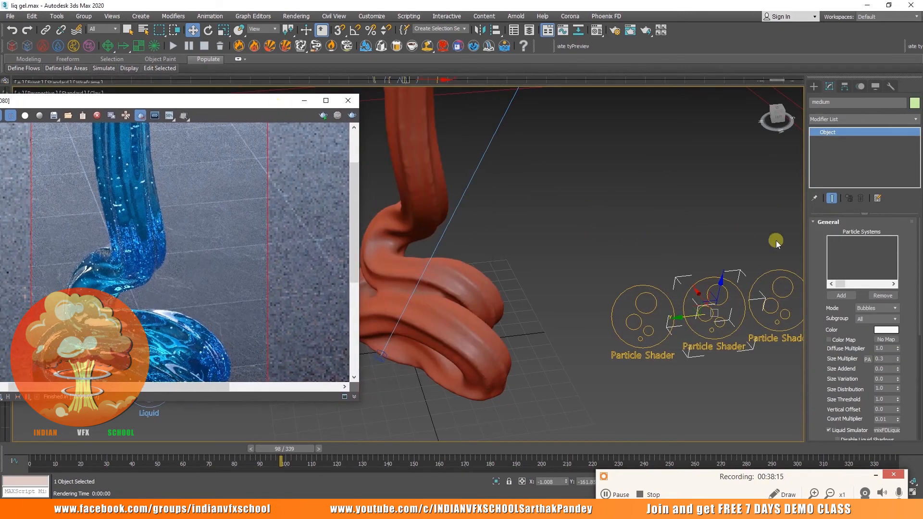
left_click(841, 295)
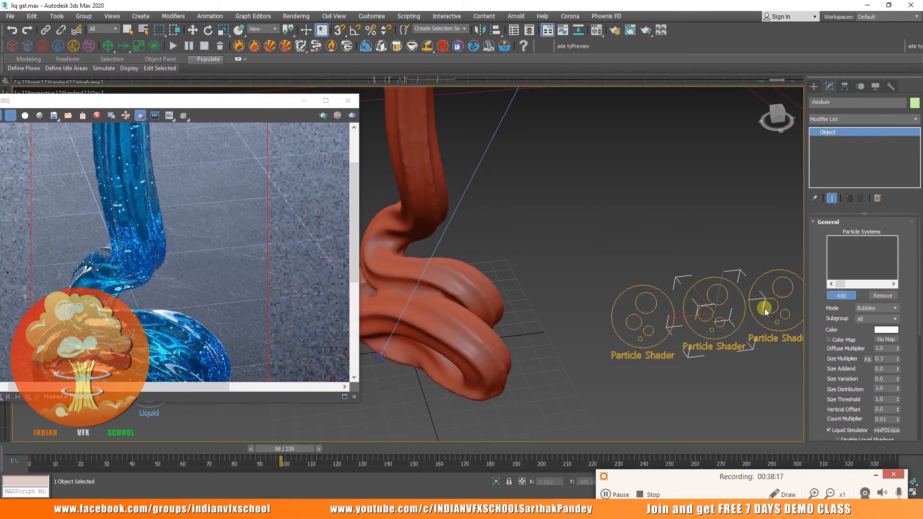
key("w")
Cut the Relax modifier from the liquid simulator's modifier stack
left_click(480, 289)
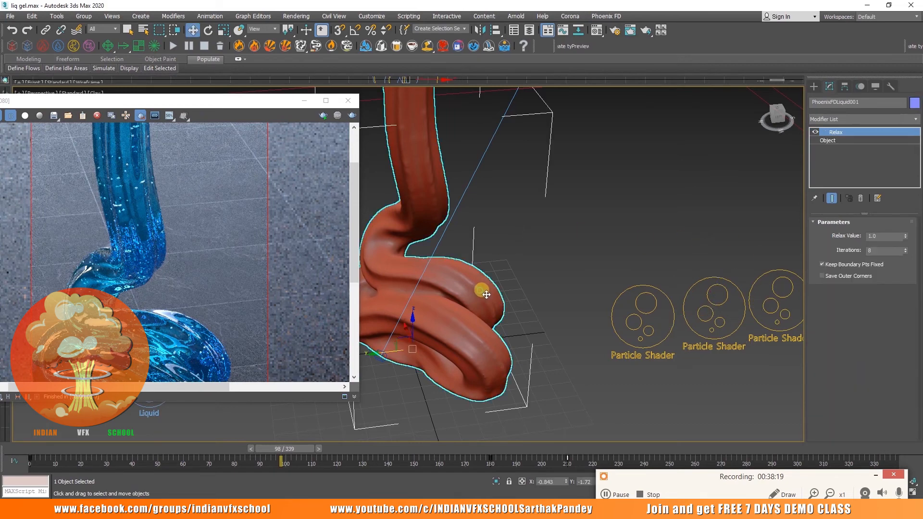
right_click(835, 131)
left_click(817, 164)
Add the simulator's Particles [Liquid] to the medium particle shader's particle systems
left_click_drag(719, 302, 721, 303)
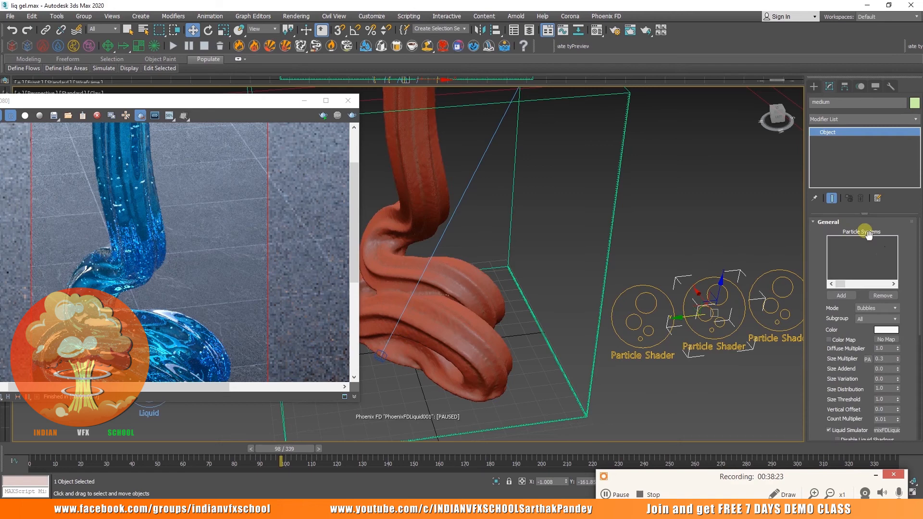
left_click(836, 295)
left_click(577, 392)
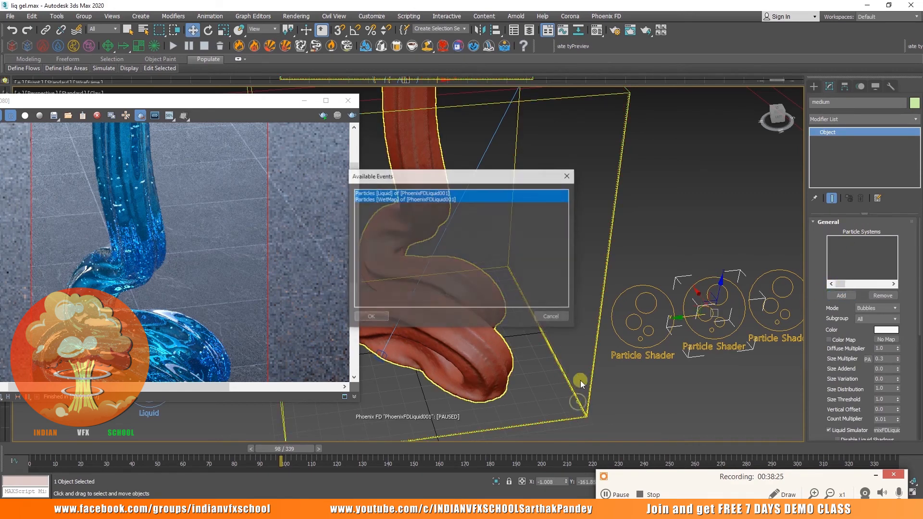
left_click(403, 195)
left_click(383, 318)
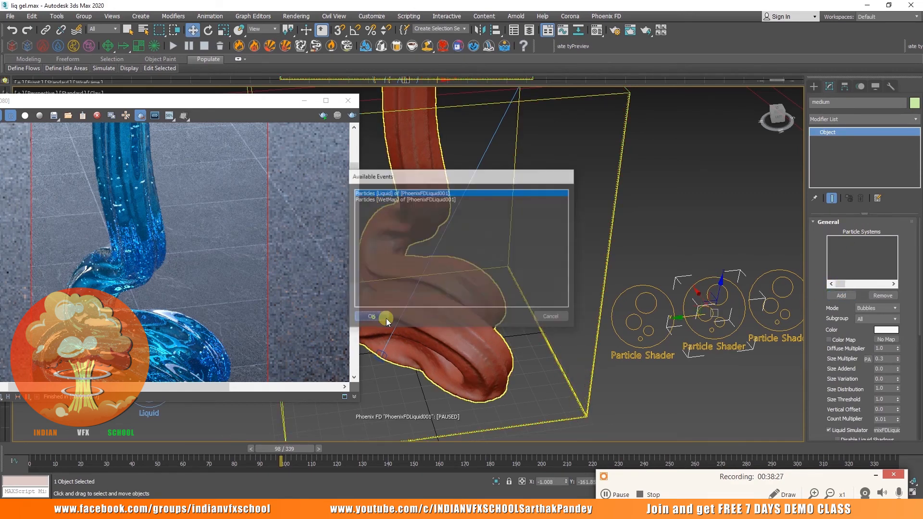
Add only the simulator's Particles [Liquid] to the very small particle shader's particle systems
left_click_drag(641, 264, 649, 302)
left_click(836, 294)
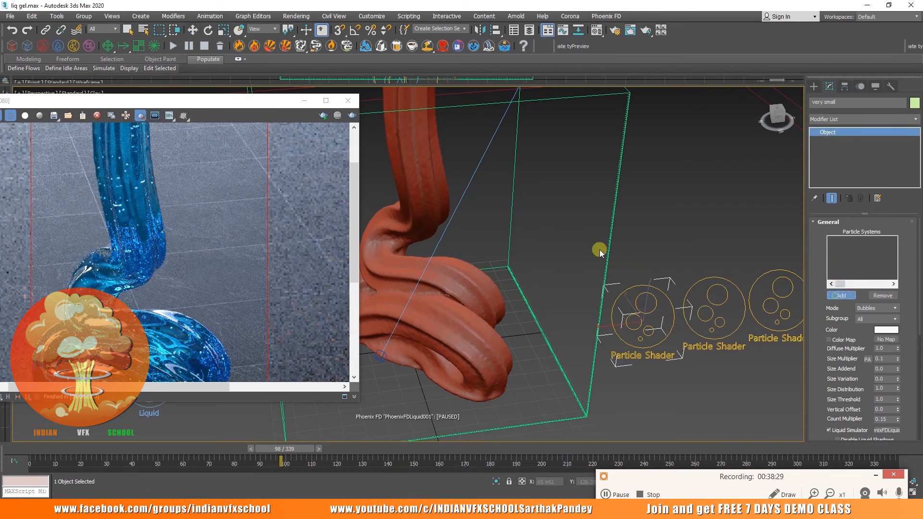
left_click(608, 248)
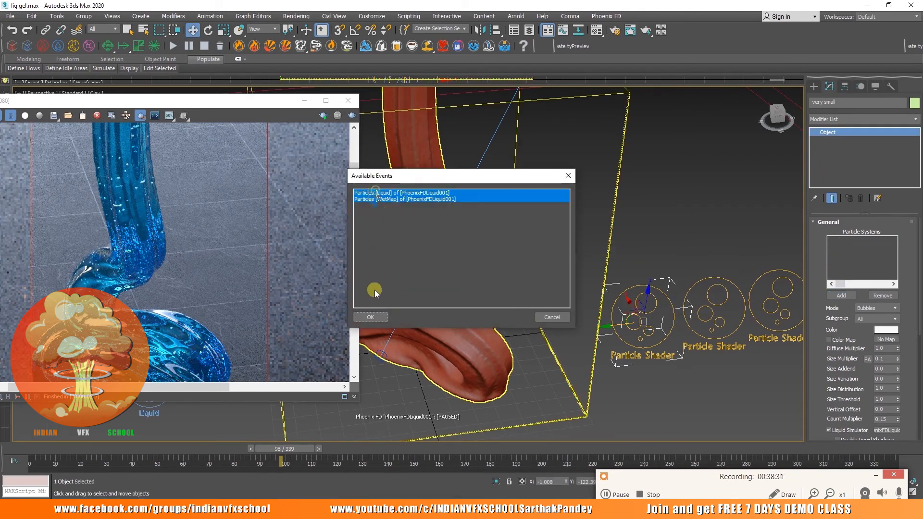
left_click(370, 317)
Paste the Relax modifier back onto the liquid simulator
left_click_drag(262, 101, 464, 88)
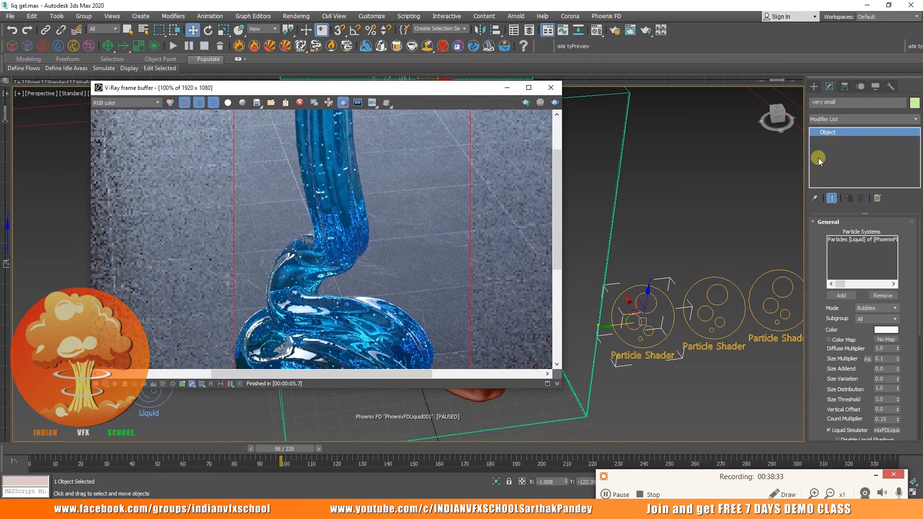
left_click(621, 220)
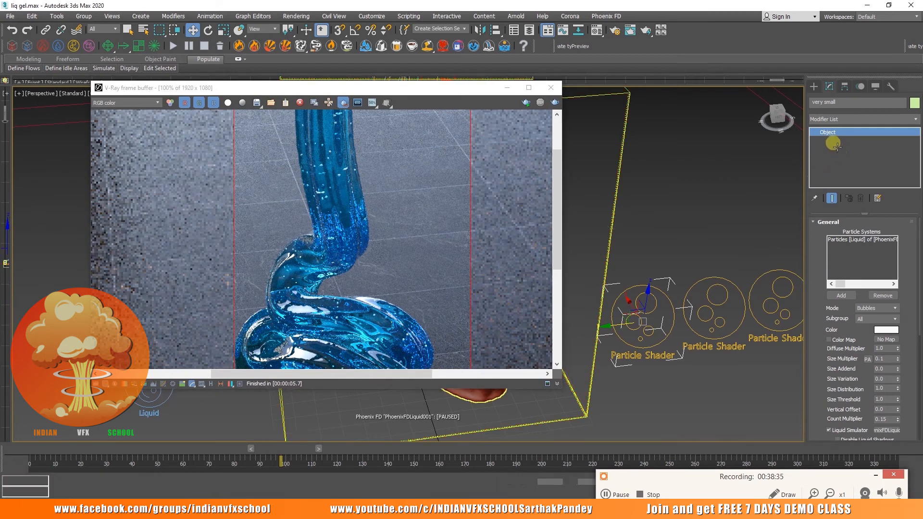
right_click(832, 131)
left_click(845, 136)
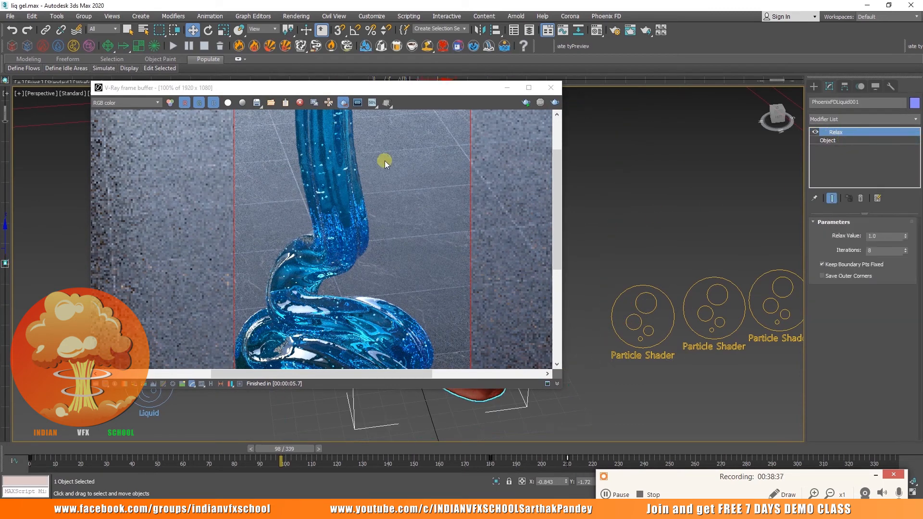
Re-render the whole gel region and check the bubbles in the stream and pile
scroll(382, 162, "down", 1)
scroll(381, 162, "down", 1)
left_click(554, 102)
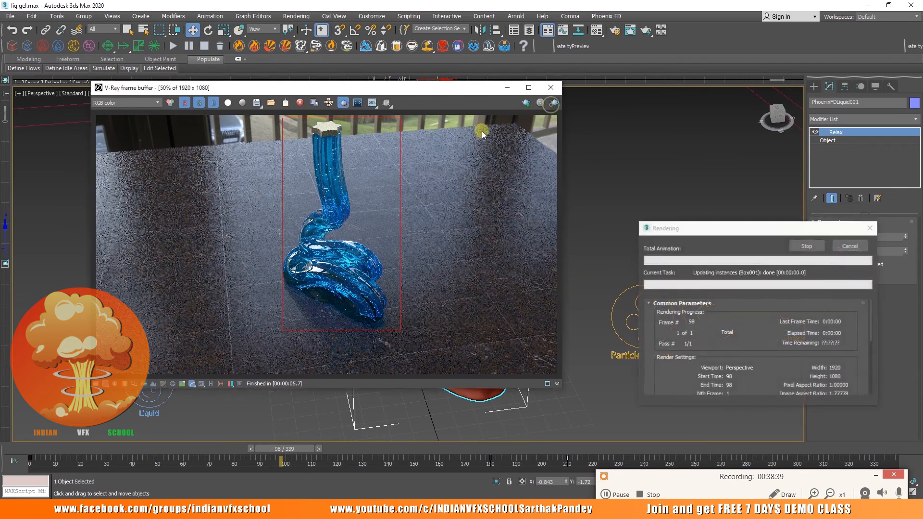
scroll(333, 195, "up", 1)
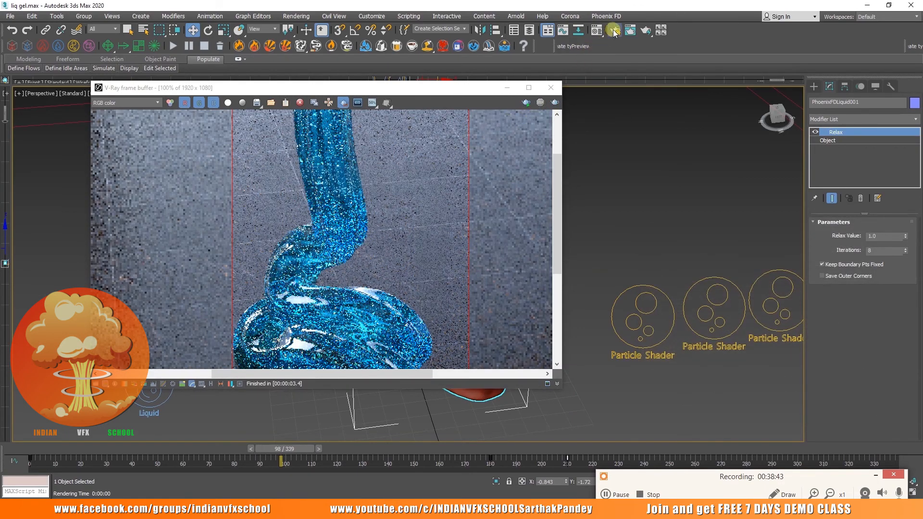
Change the V-Ray image sampler type to Bucket and render the gel region again
key("F10")
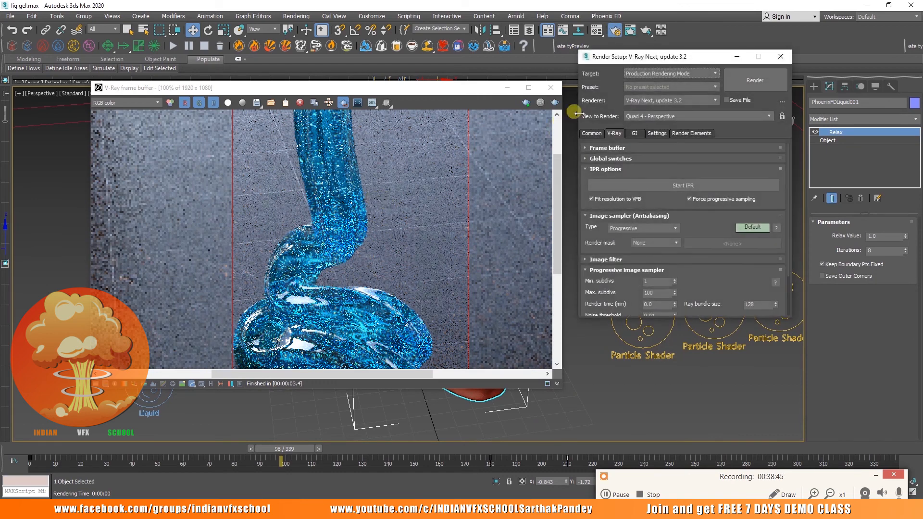
left_click(644, 229)
left_click(638, 238)
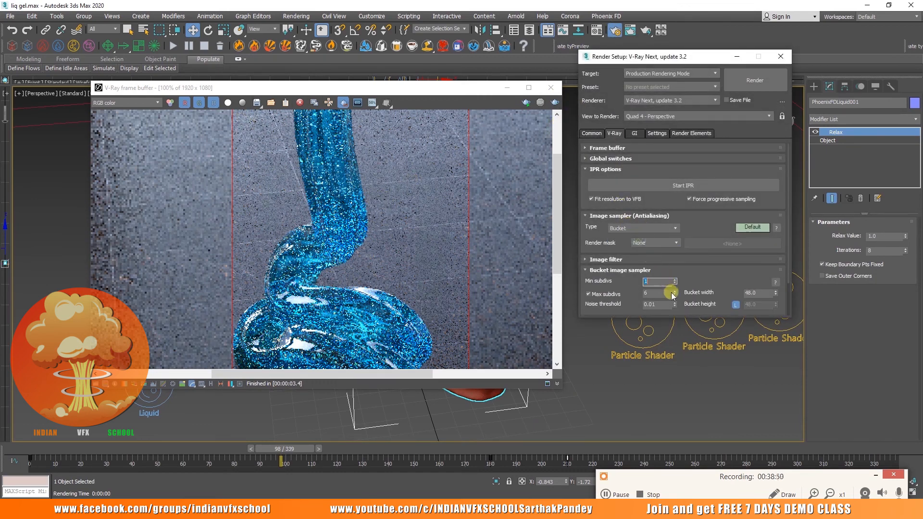
scroll(445, 195, "down", 2)
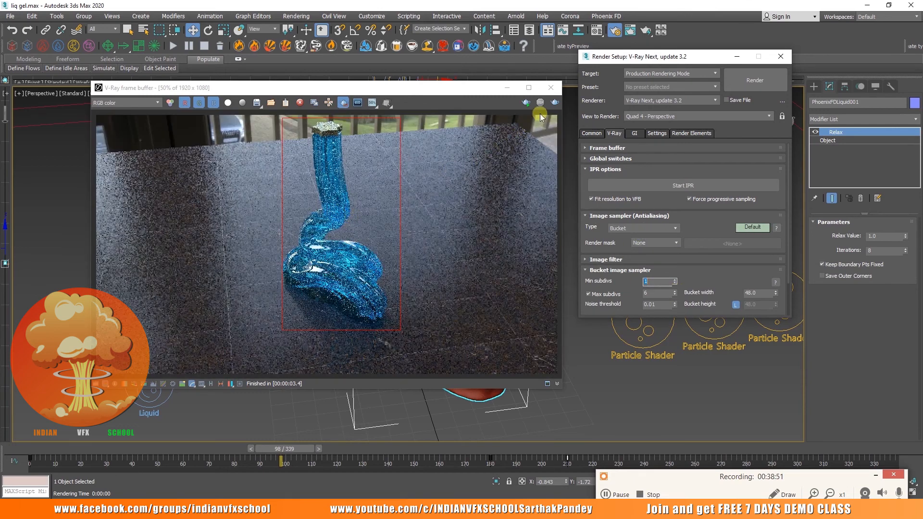
left_click(555, 104)
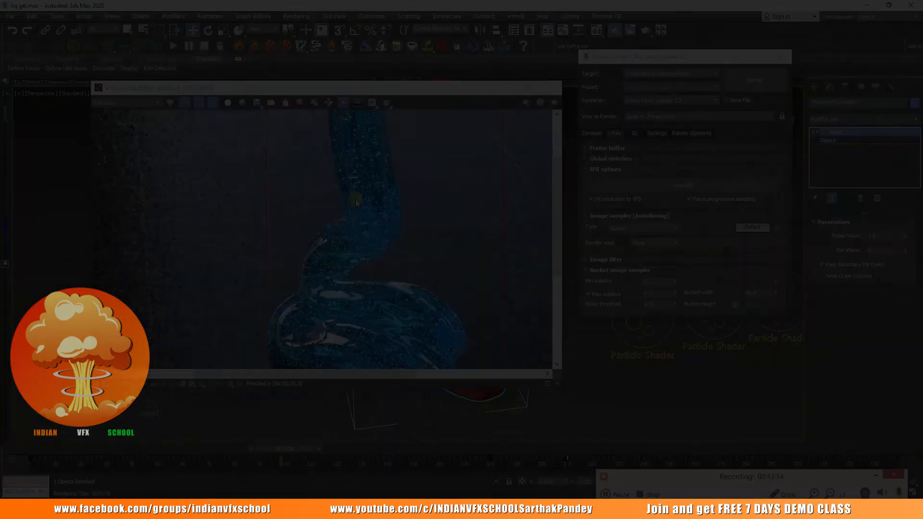
Examine the bubbles in the finished render of the gel stream and pile, close up and at full view
scroll(382, 207, "down", 1)
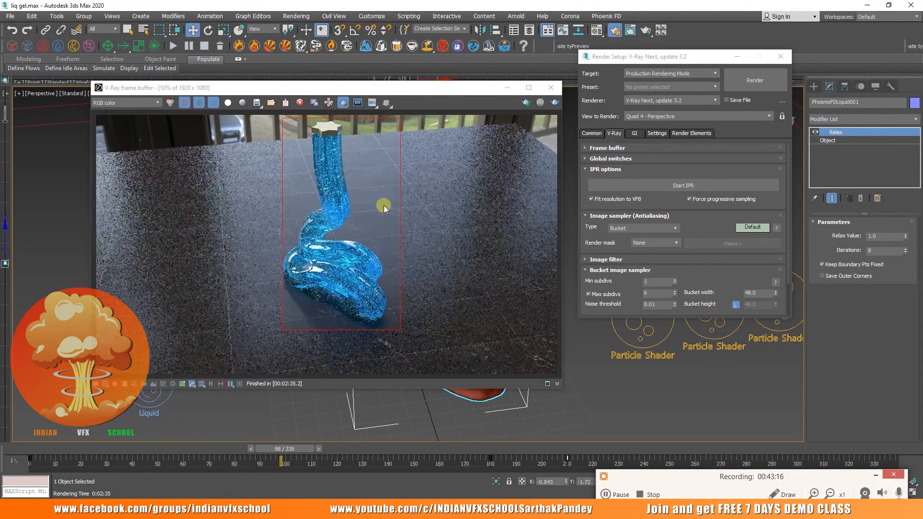
scroll(304, 148, "up", 1)
middle_click_drag(351, 145, 355, 166)
scroll(355, 166, "up", 2)
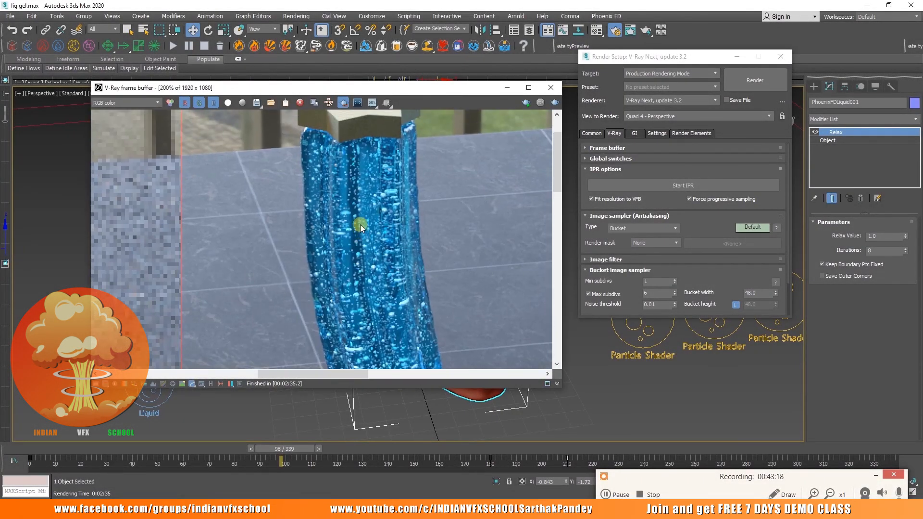
scroll(313, 212, "down", 4)
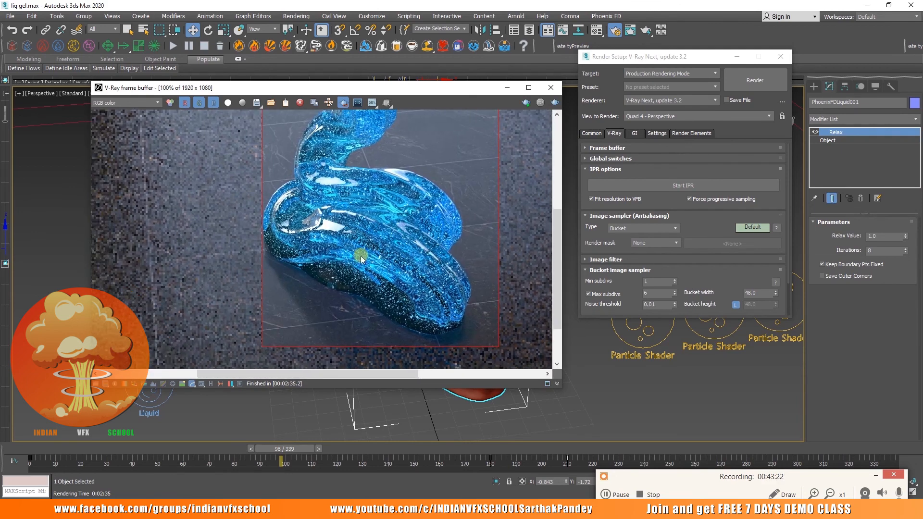
scroll(354, 267, "up", 1)
scroll(353, 274, "down", 2)
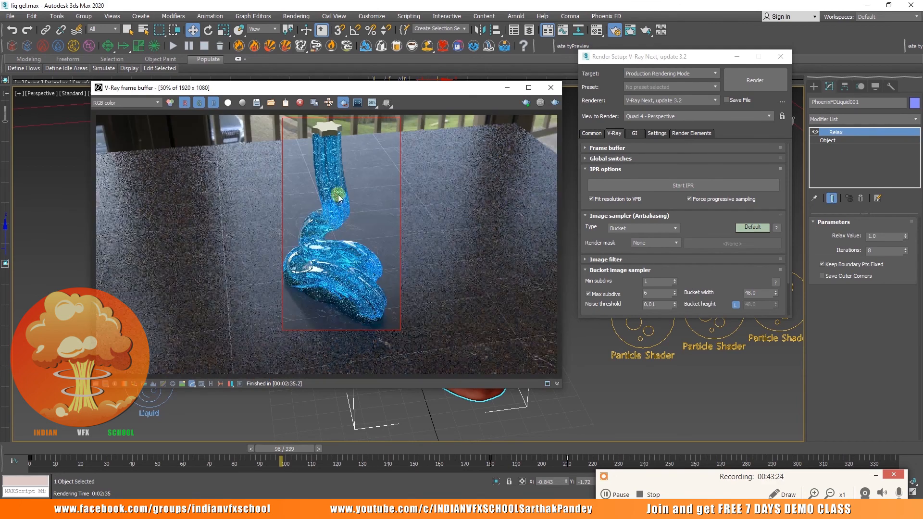
scroll(337, 193, "up", 1)
middle_click_drag(336, 191, 393, 227)
scroll(358, 275, "up", 1)
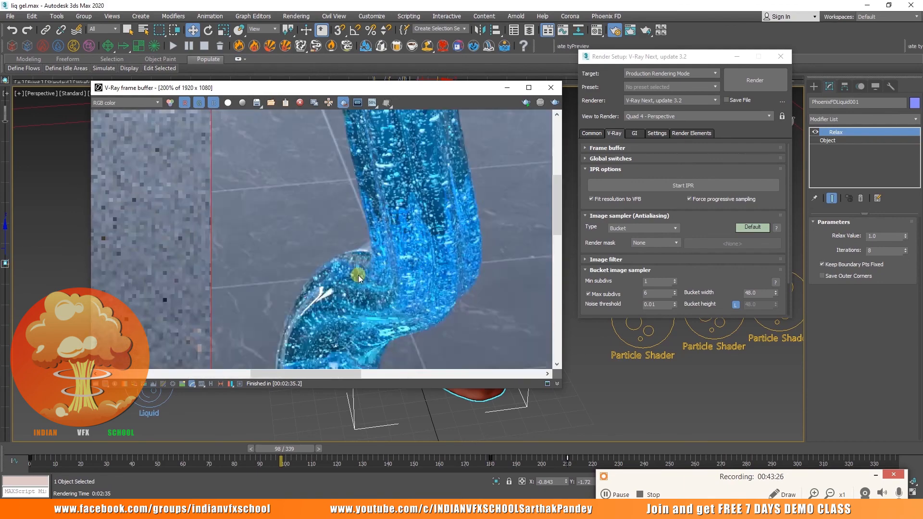
scroll(358, 275, "down", 2)
scroll(352, 221, "up", 1)
middle_click_drag(403, 179, 428, 228)
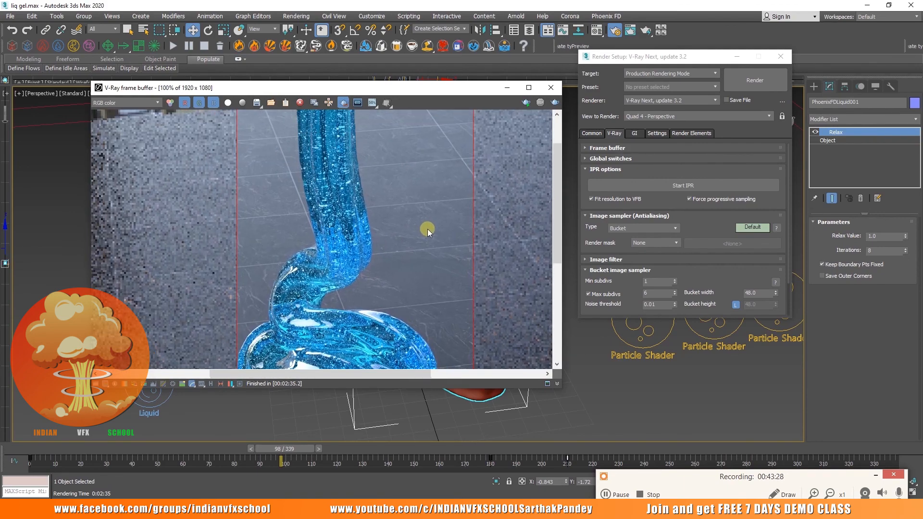
scroll(377, 225, "down", 1)
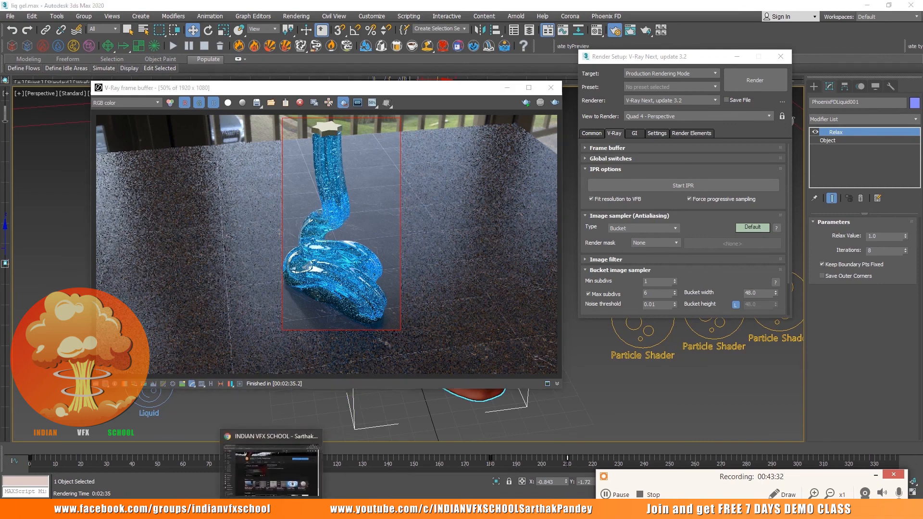
Switch to the web browser and look over the uploads on the INDIAN VFX SCHOOL YouTube channel
left_click(277, 497)
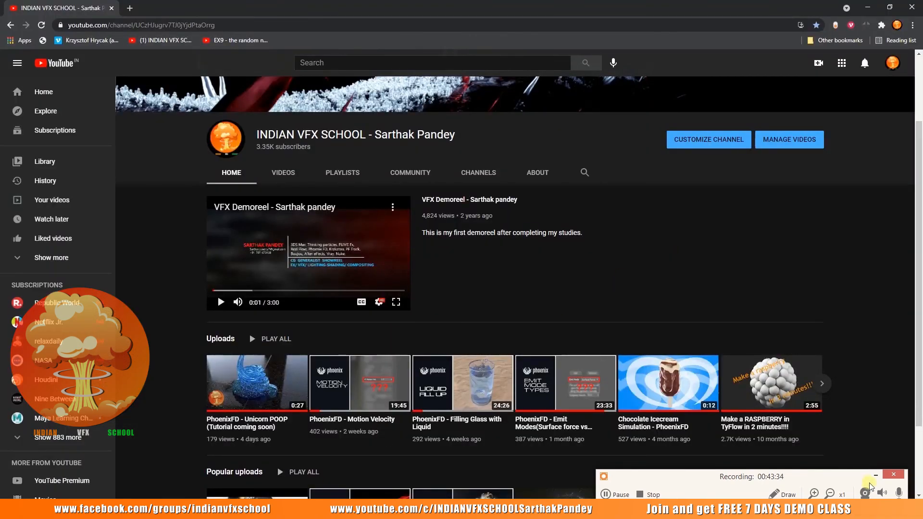
scroll(636, 281, "down", 2)
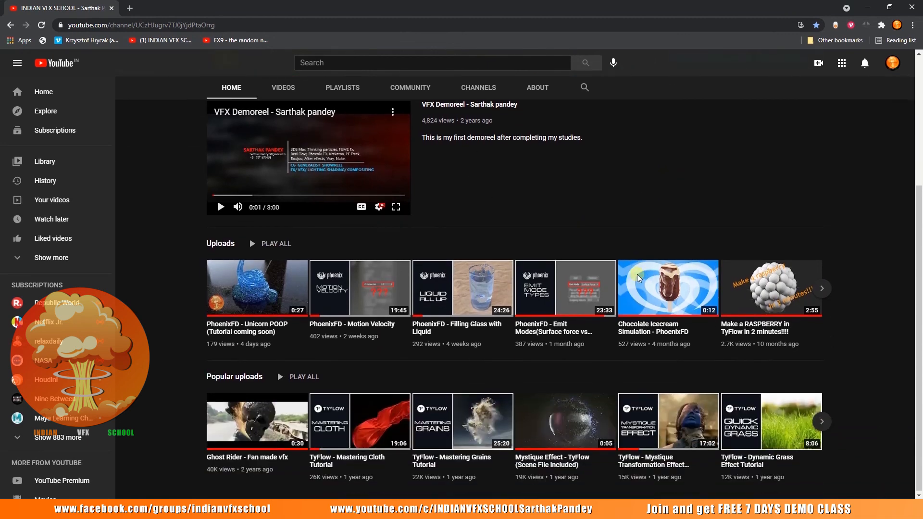
scroll(600, 227, "up", 2)
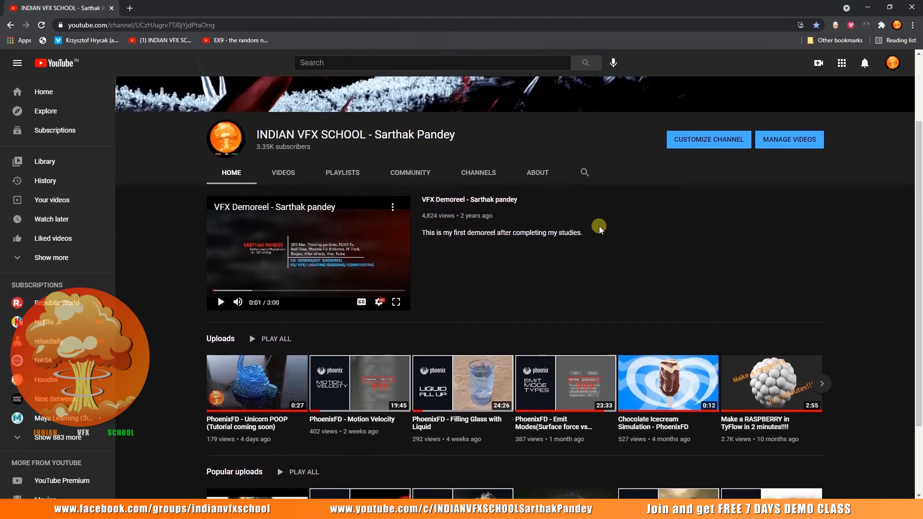